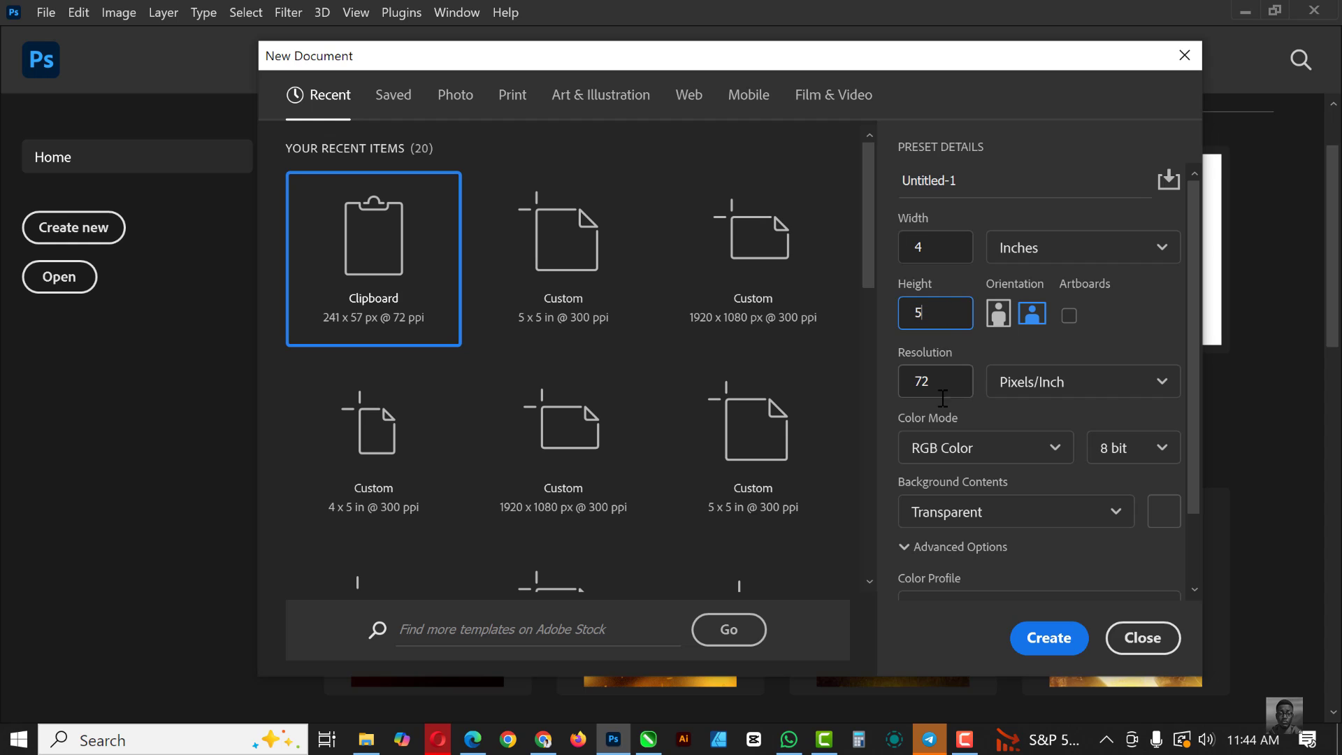
# Set the resolution to 300 pixels/inch, name the document NEW MONTH POSTER and create it.
pyautogui.click(903, 378)
pyautogui.write('300')
pyautogui.moveTo(956, 181); pyautogui.dragTo(884, 189)
pyautogui.press('BackSpace')
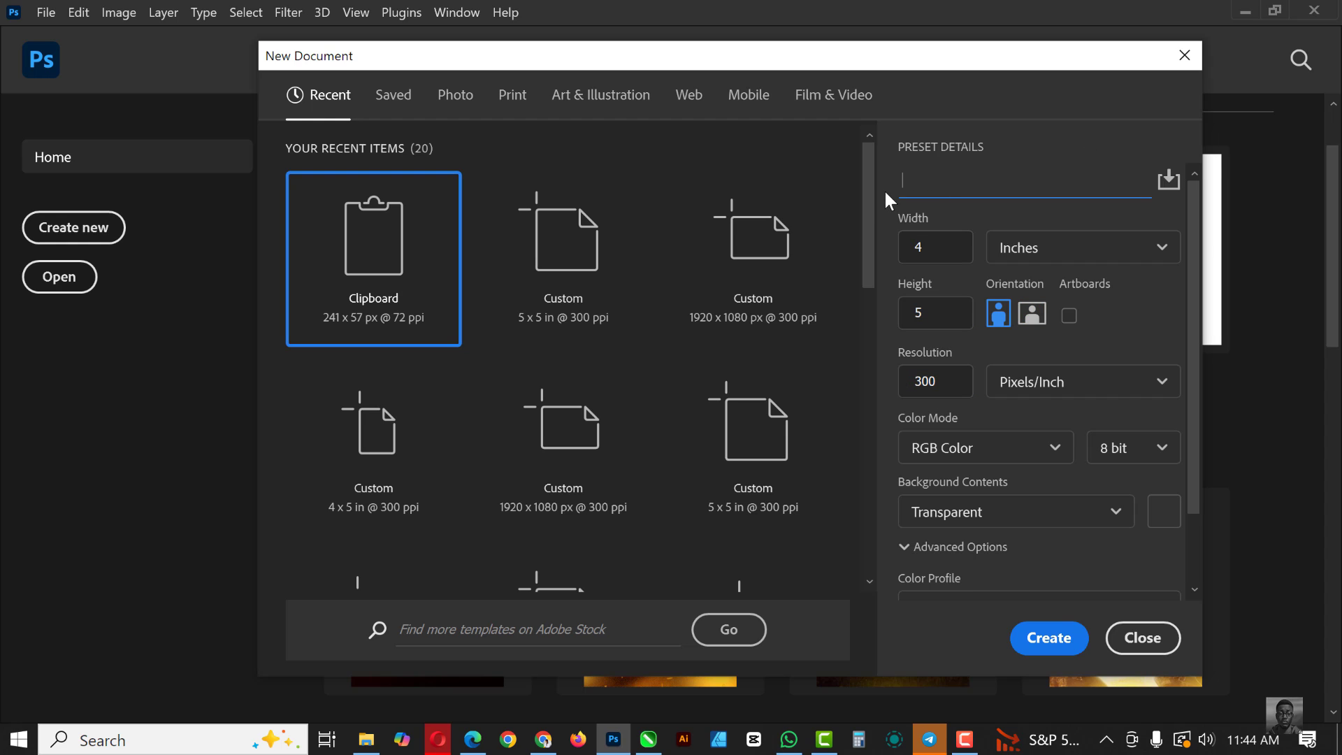
pyautogui.write('NEW MONTH POSTER')
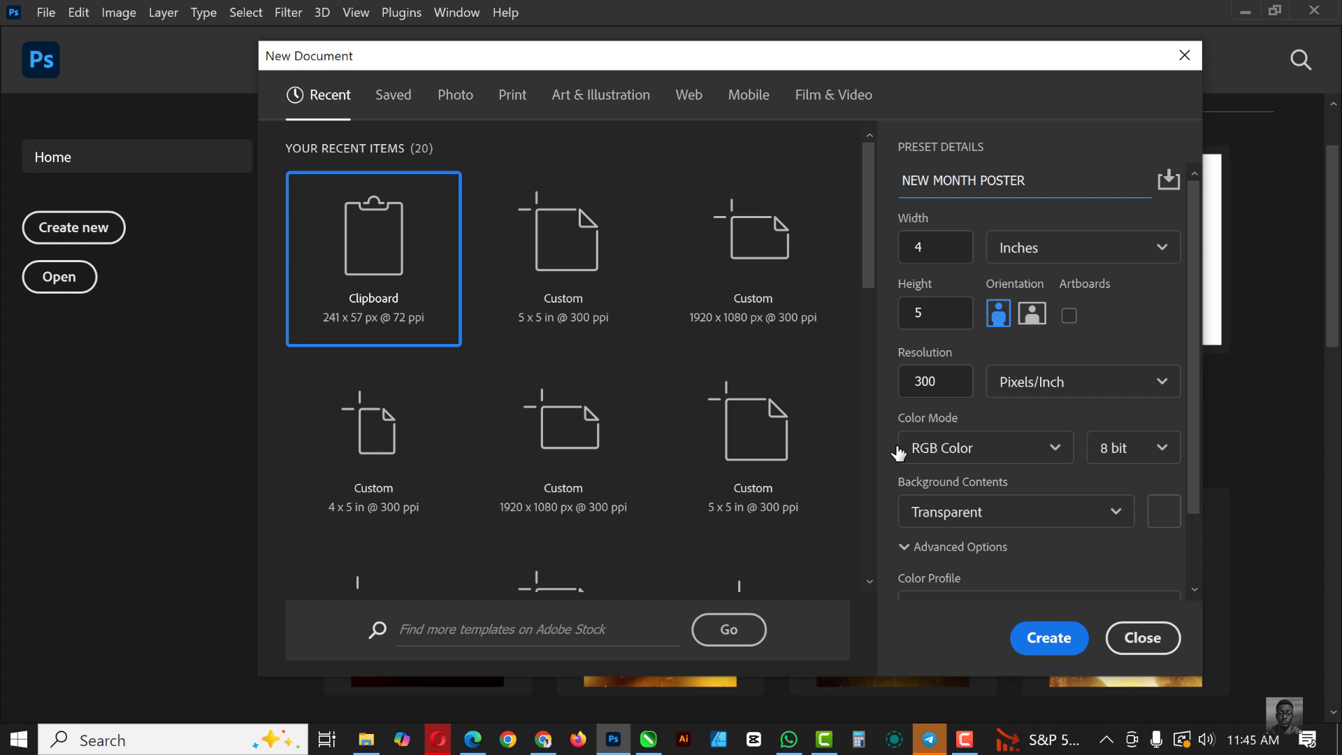
pyautogui.scroll(-2, 1131, 439)
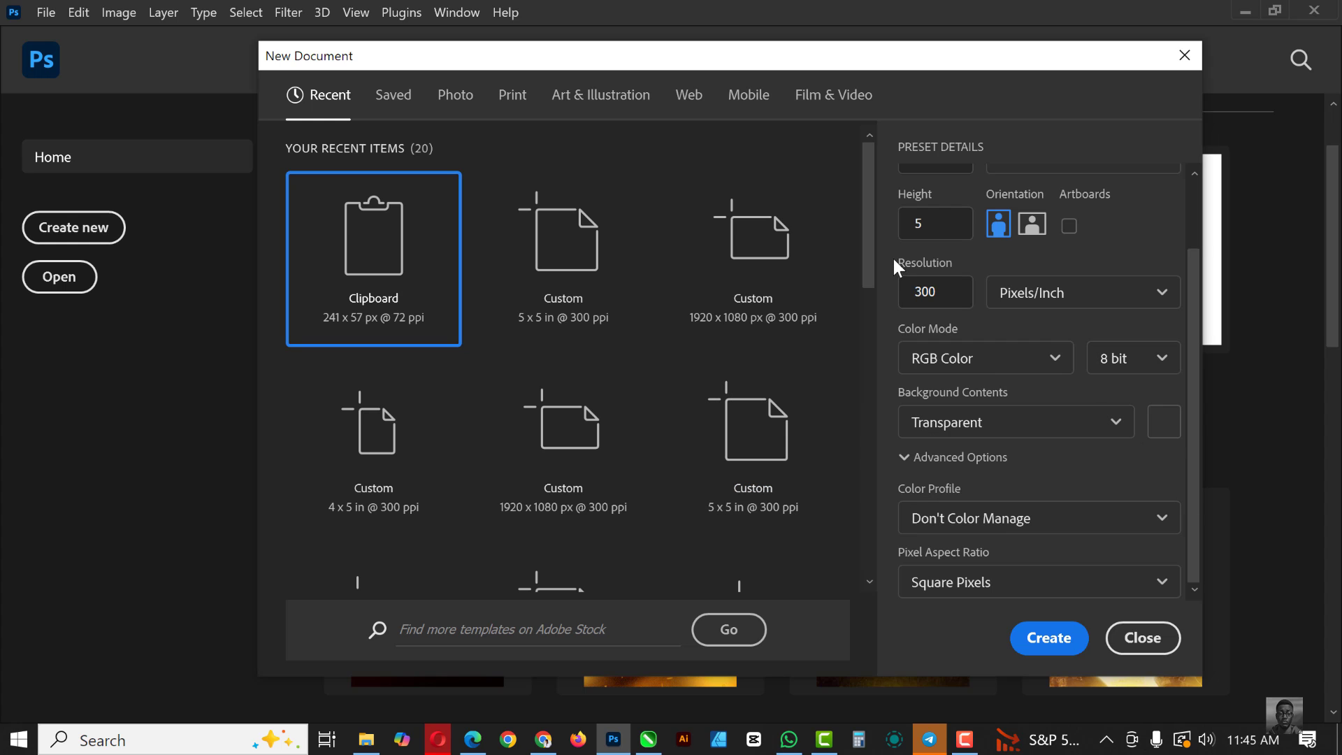
pyautogui.click(1048, 637)
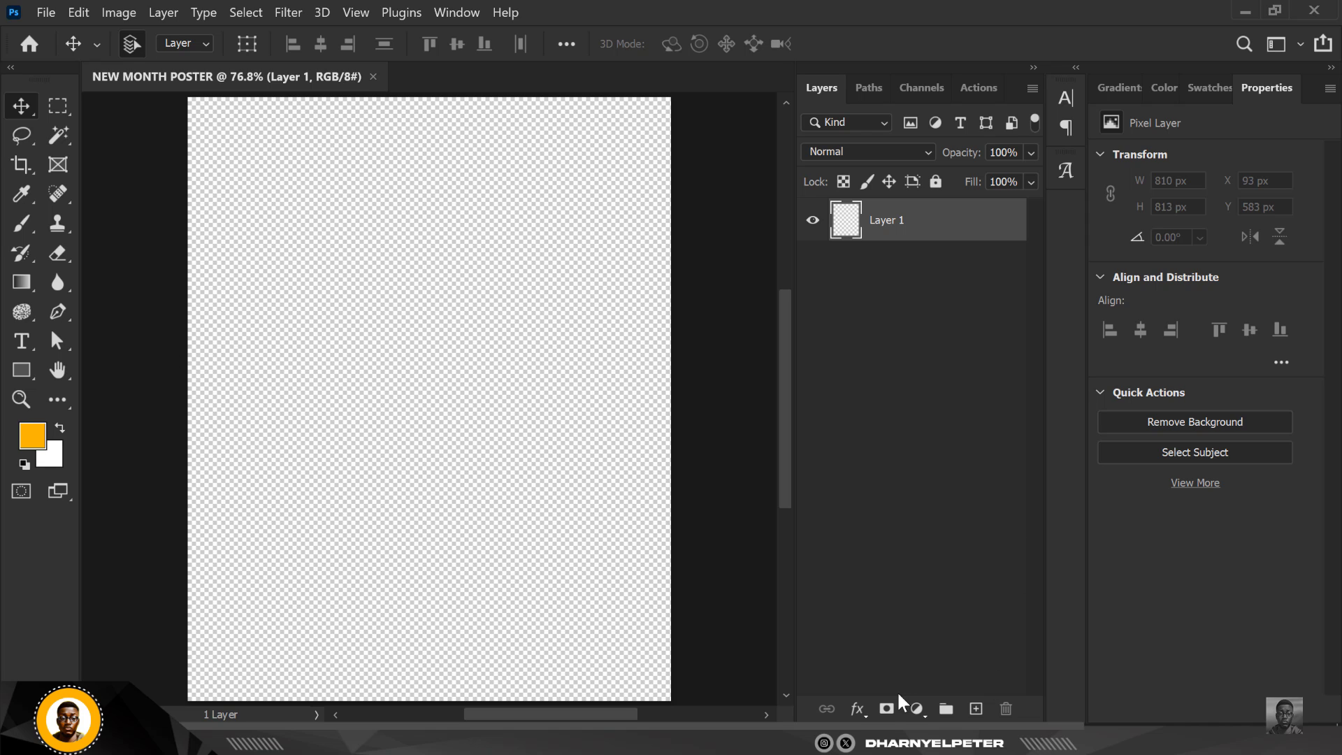
# Make white the foreground colour and add a Solid Color fill layer in white (ffffff).
pyautogui.click(39, 433)
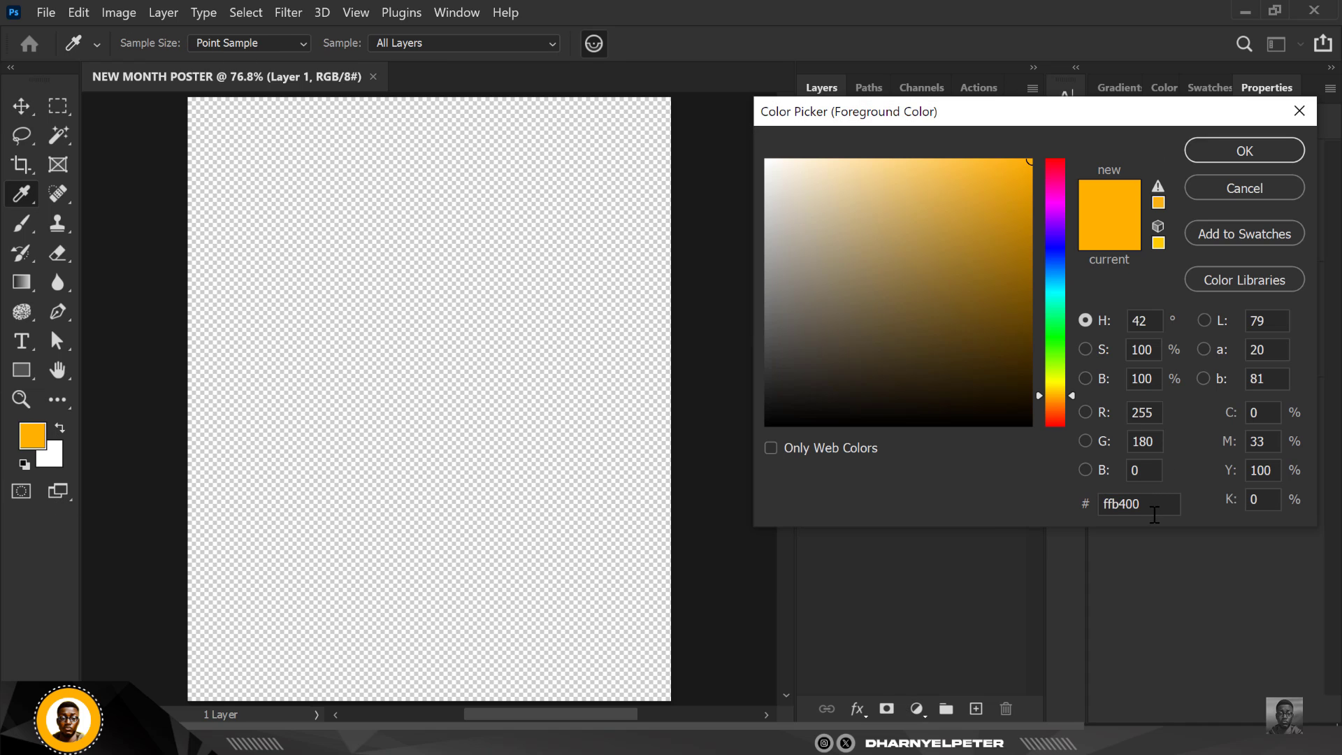
pyautogui.doubleClick(1154, 513)
pyautogui.press('Return')
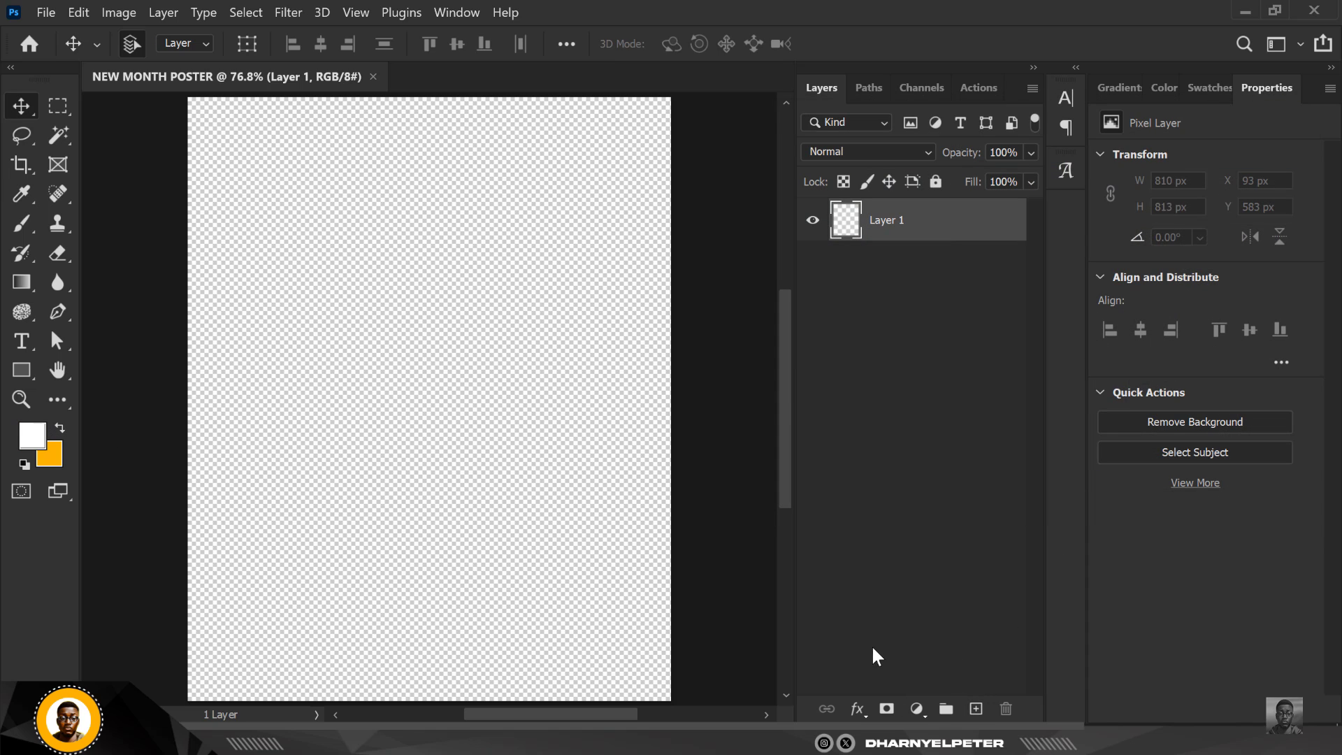
pyautogui.click(917, 708)
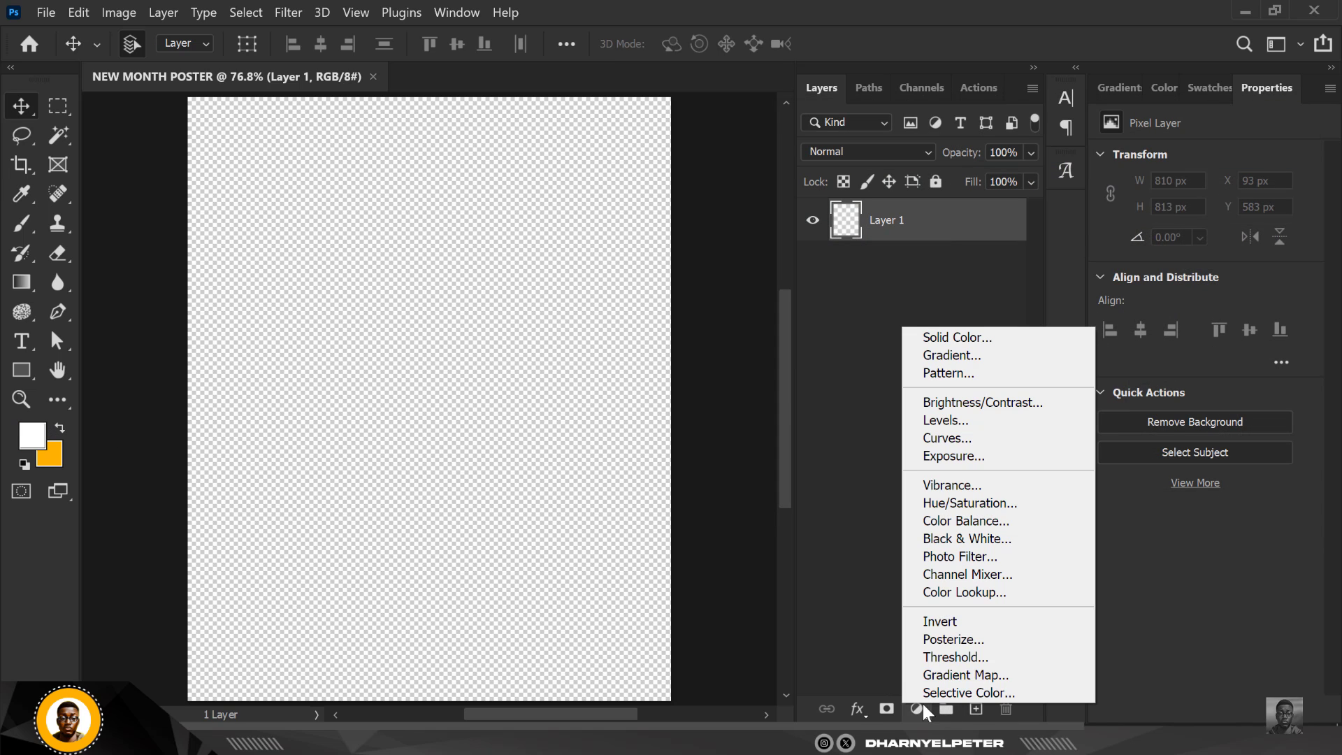
pyautogui.click(993, 338)
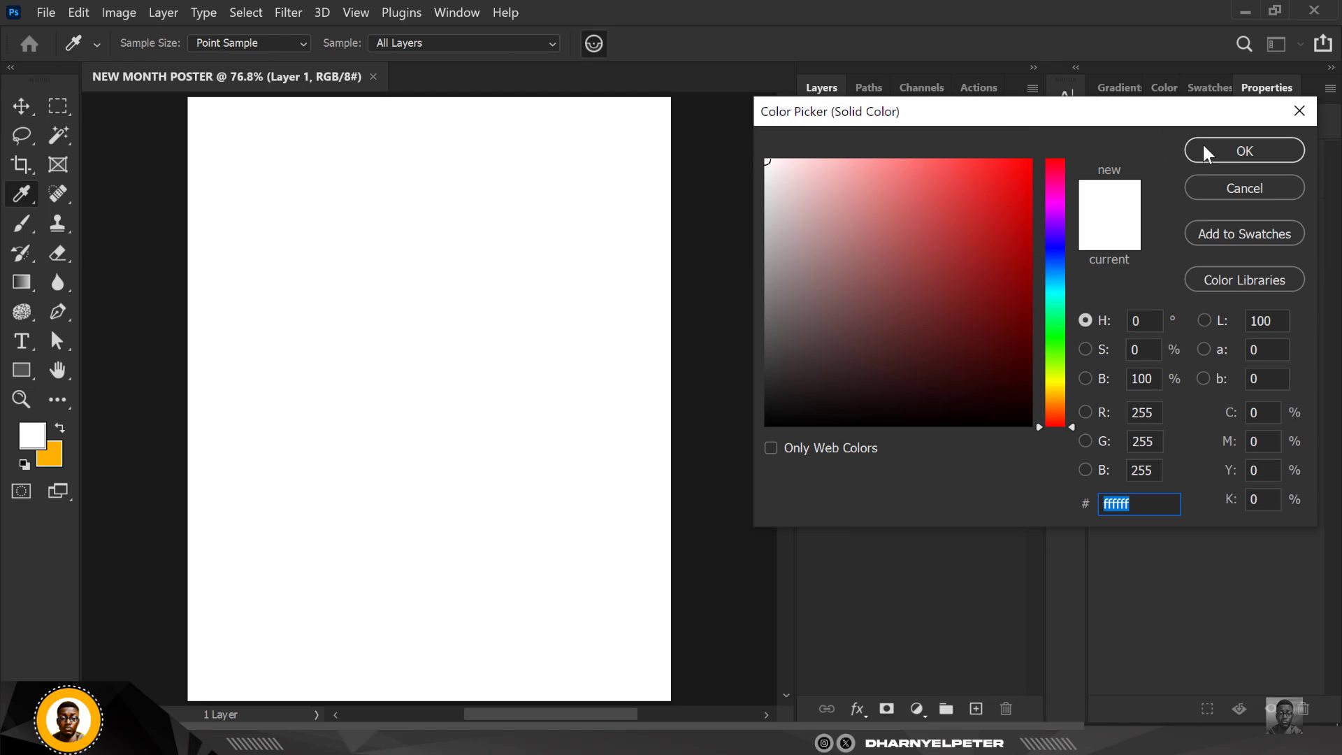
pyautogui.click(1224, 157)
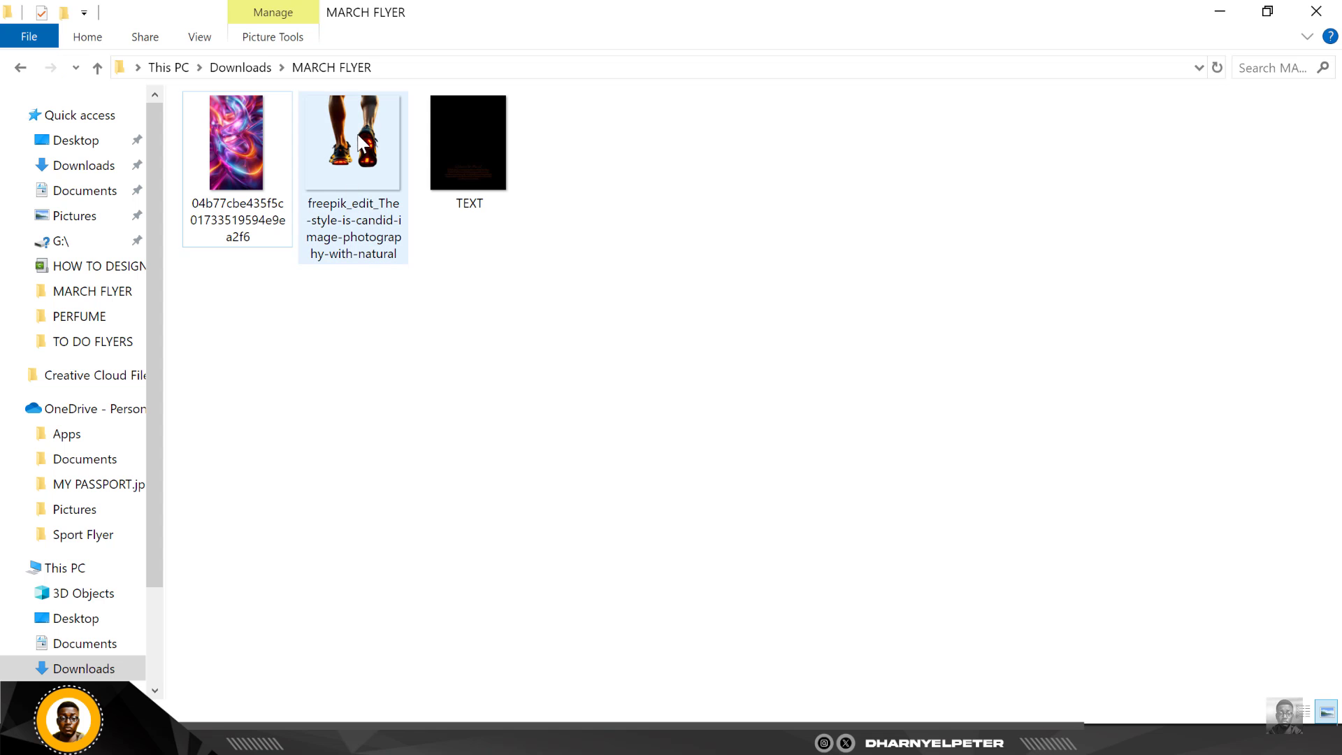
# Place the freepik_edit image of legs in glowing sneakers from the MARCH FLYER folder into the poster in Photoshop.
pyautogui.click(355, 224)
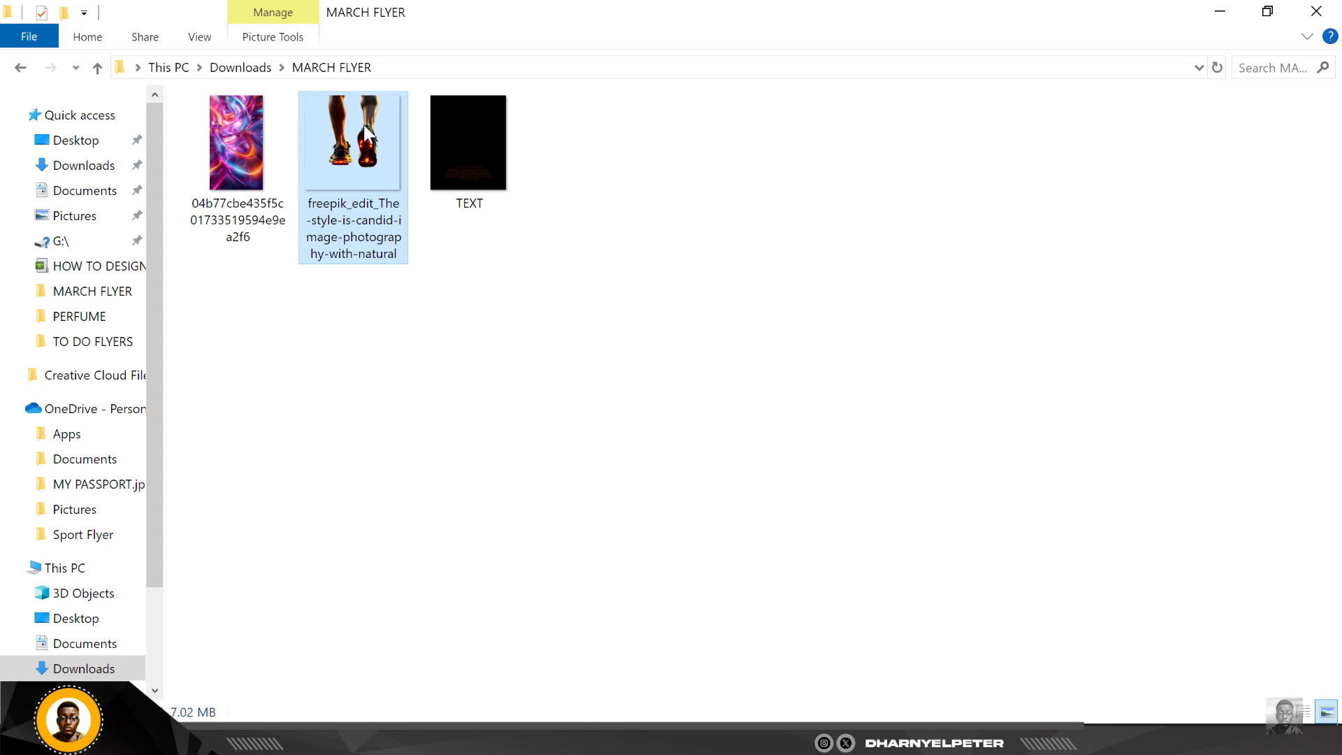
pyautogui.moveTo(365, 133); pyautogui.dragTo(468, 302)
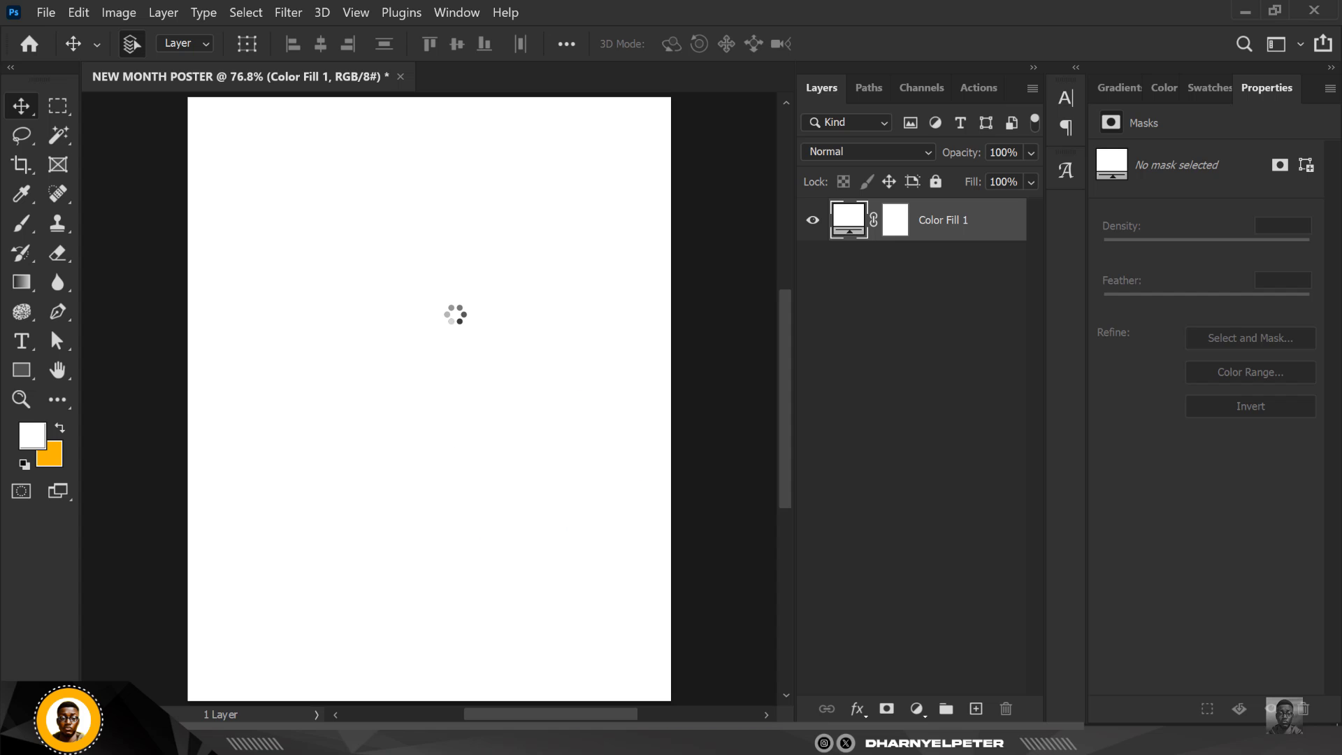
pyautogui.moveTo(494, 434)
pyautogui.mouseDown()
pyautogui.moveTo(488, 375)
pyautogui.moveTo(482, 410)
pyautogui.mouseUp()
# Scale the legs image to 7.95% and move it to about X 568.50 px, Y 618.89 px, with the legs running off the poster's upper edge.
pyautogui.scroll(-2, 454, 411)
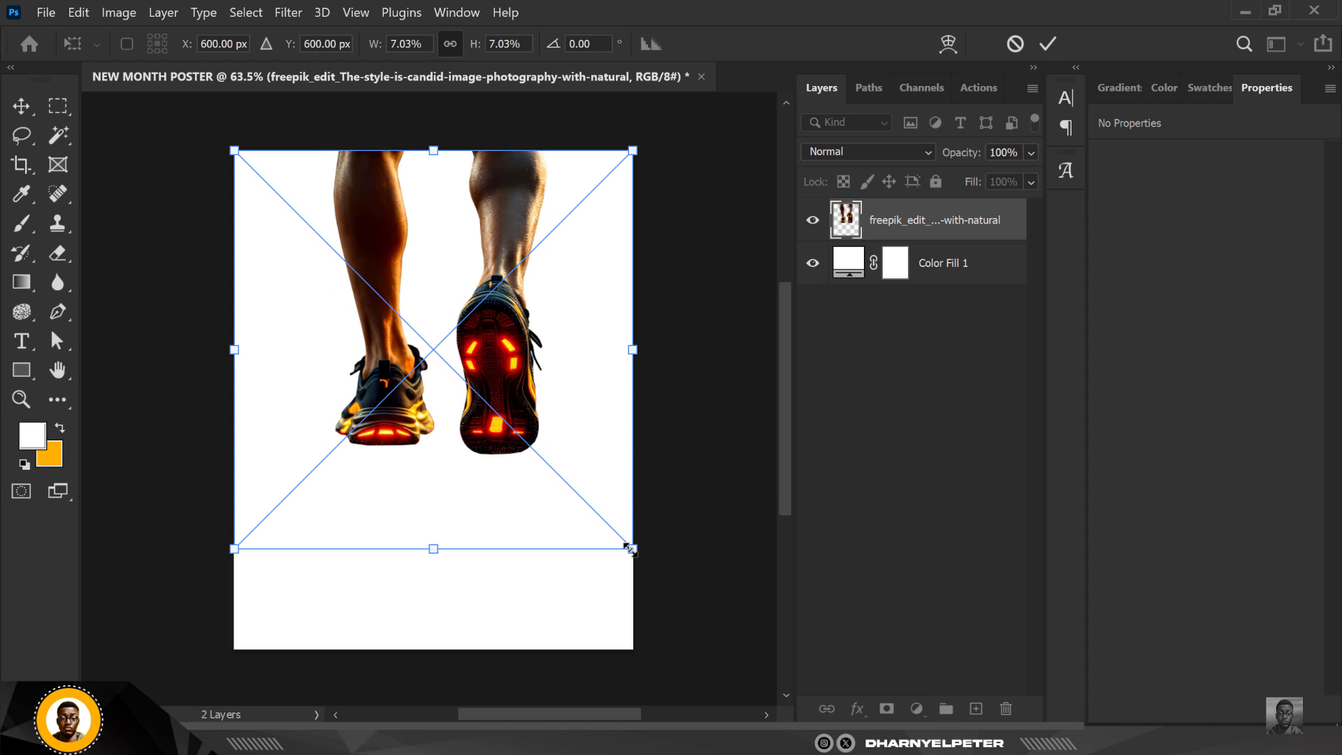
pyautogui.moveTo(630, 550); pyautogui.dragTo(658, 575)
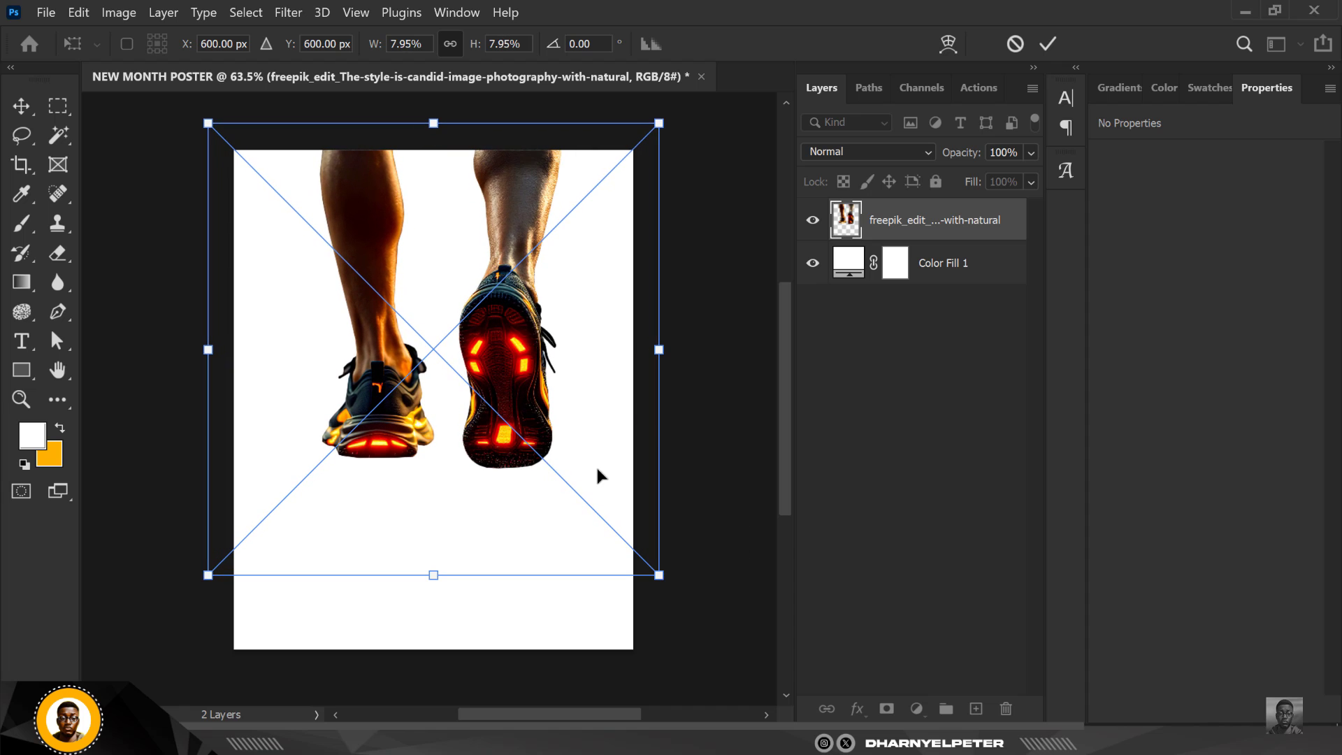
pyautogui.moveTo(576, 448); pyautogui.dragTo(566, 453)
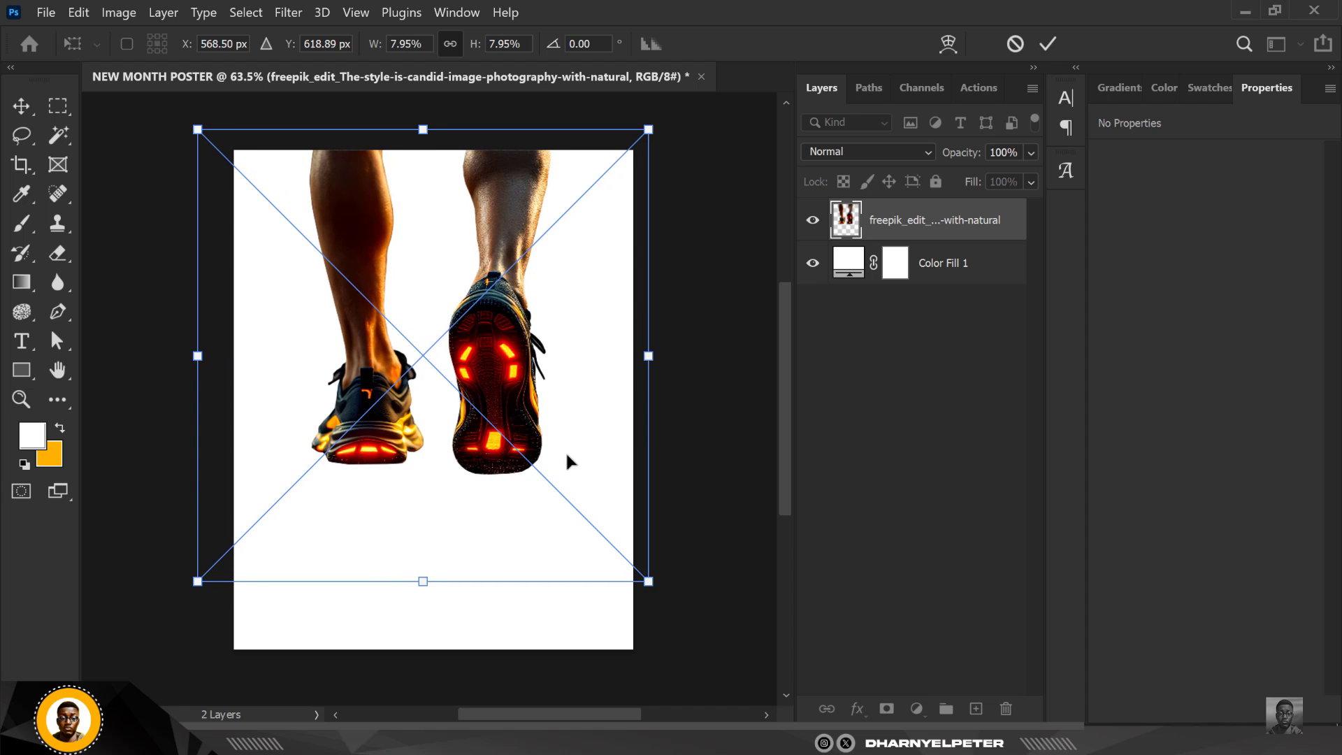
pyautogui.press('Return')
pyautogui.scroll(1, 492, 427)
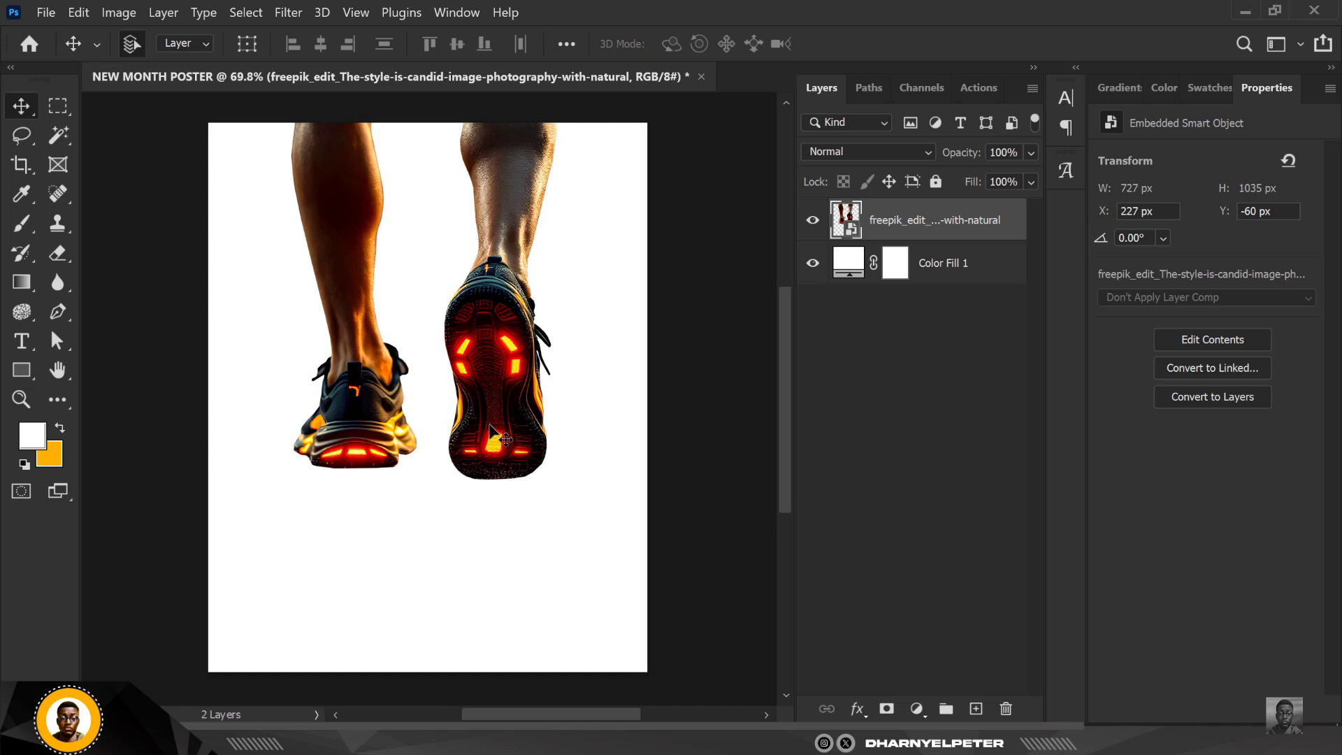
pyautogui.scroll(1, 418, 381)
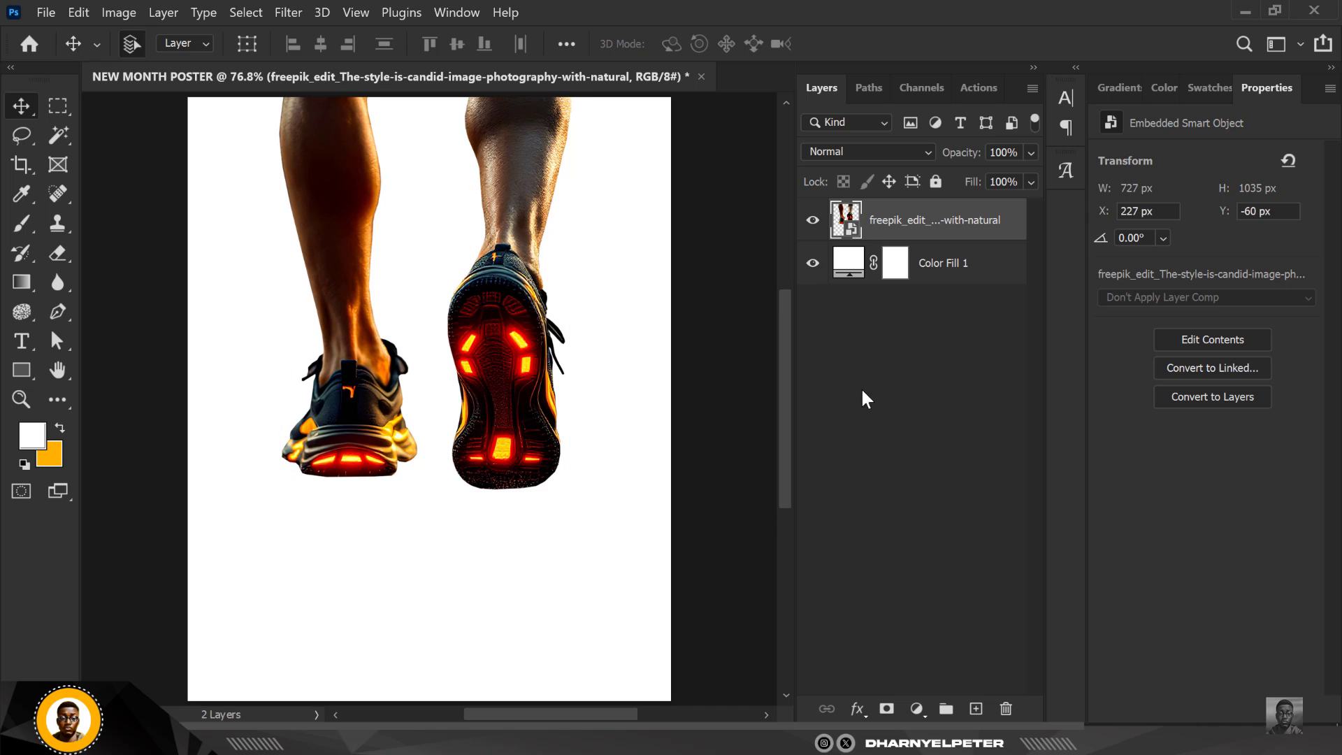
# Choose the Brush tool and add an empty layer directly above Color Fill 1.
pyautogui.click(951, 274)
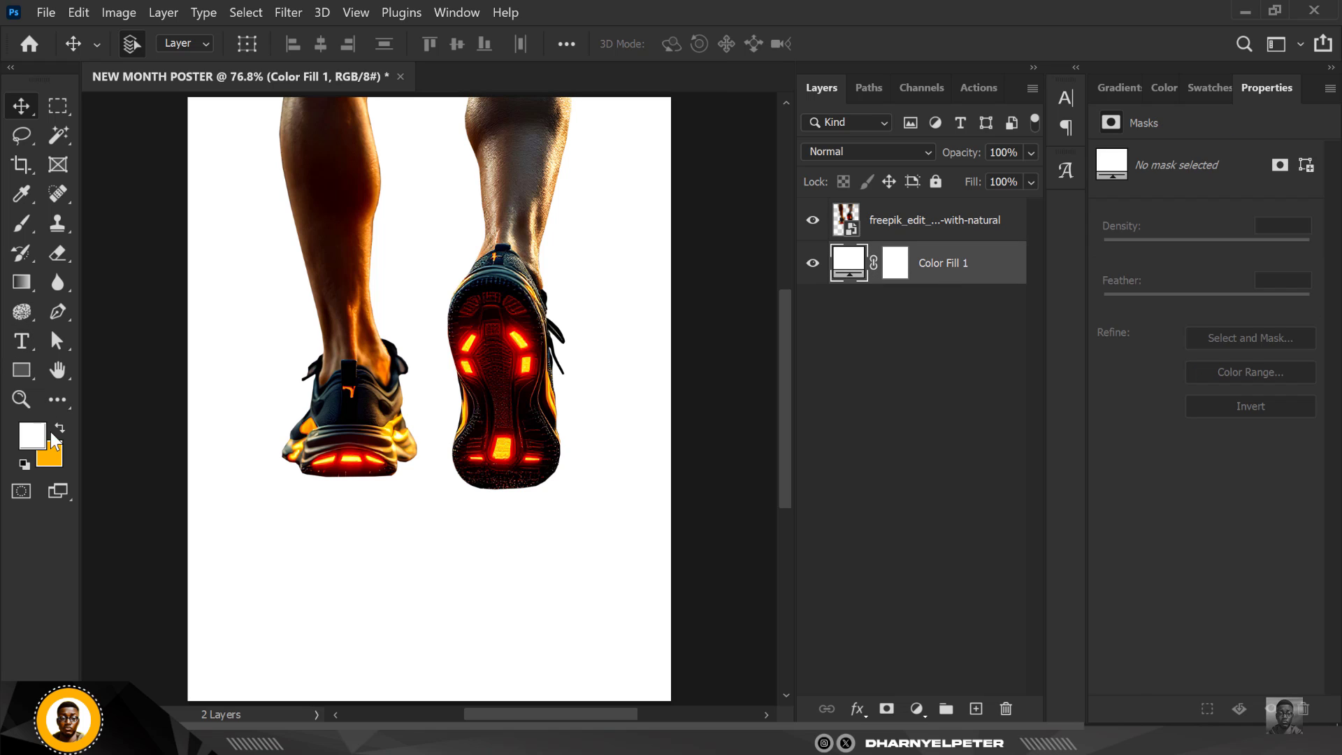
pyautogui.click(25, 227)
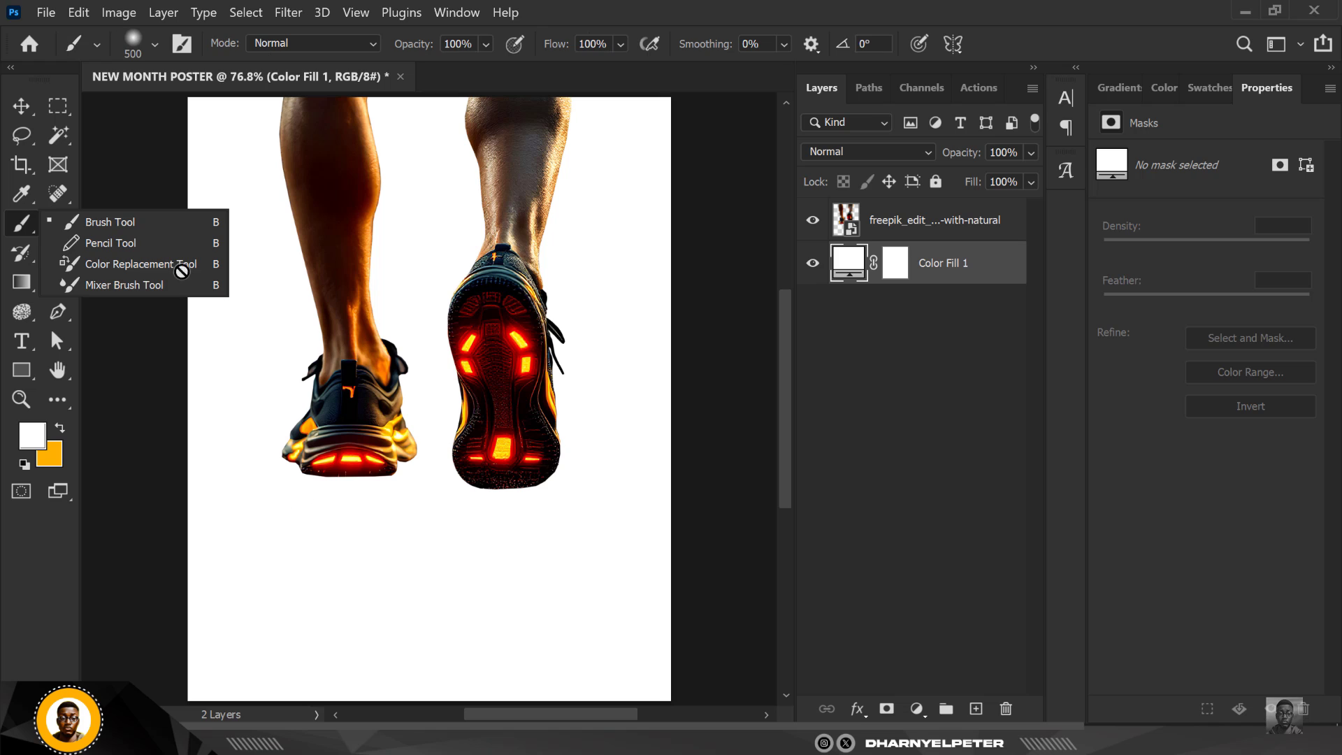
pyautogui.click(119, 224)
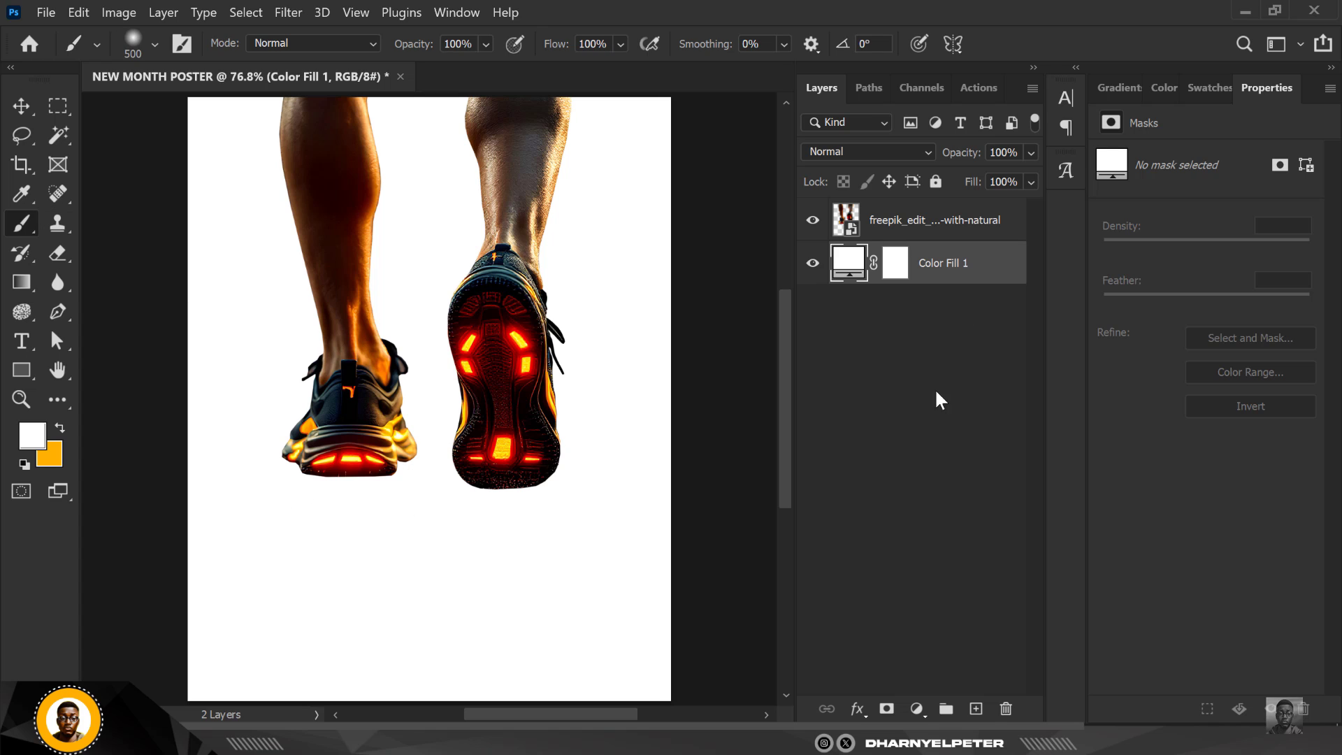
pyautogui.click(986, 708)
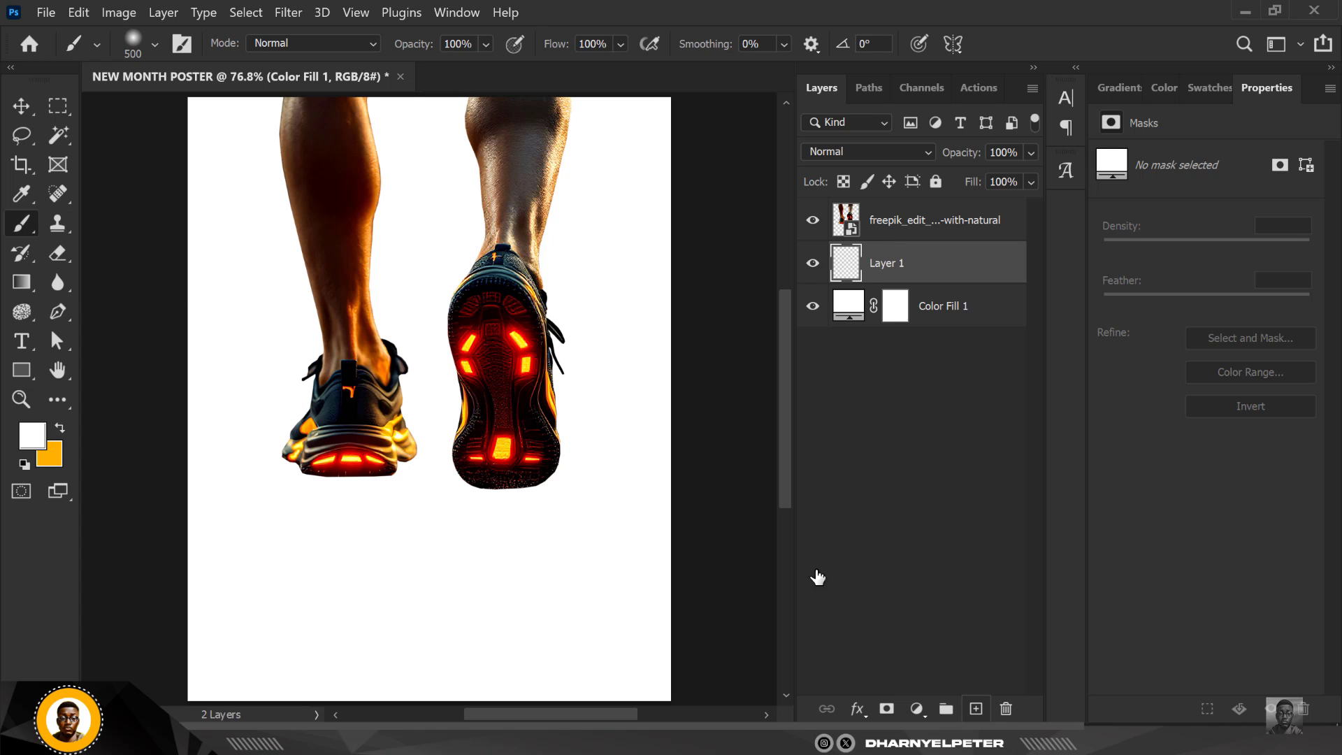
# Sample black from the raised shoe and paint a soft shadow spot behind the planted left shoe with the 500 px brush.
pyautogui.click(41, 437)
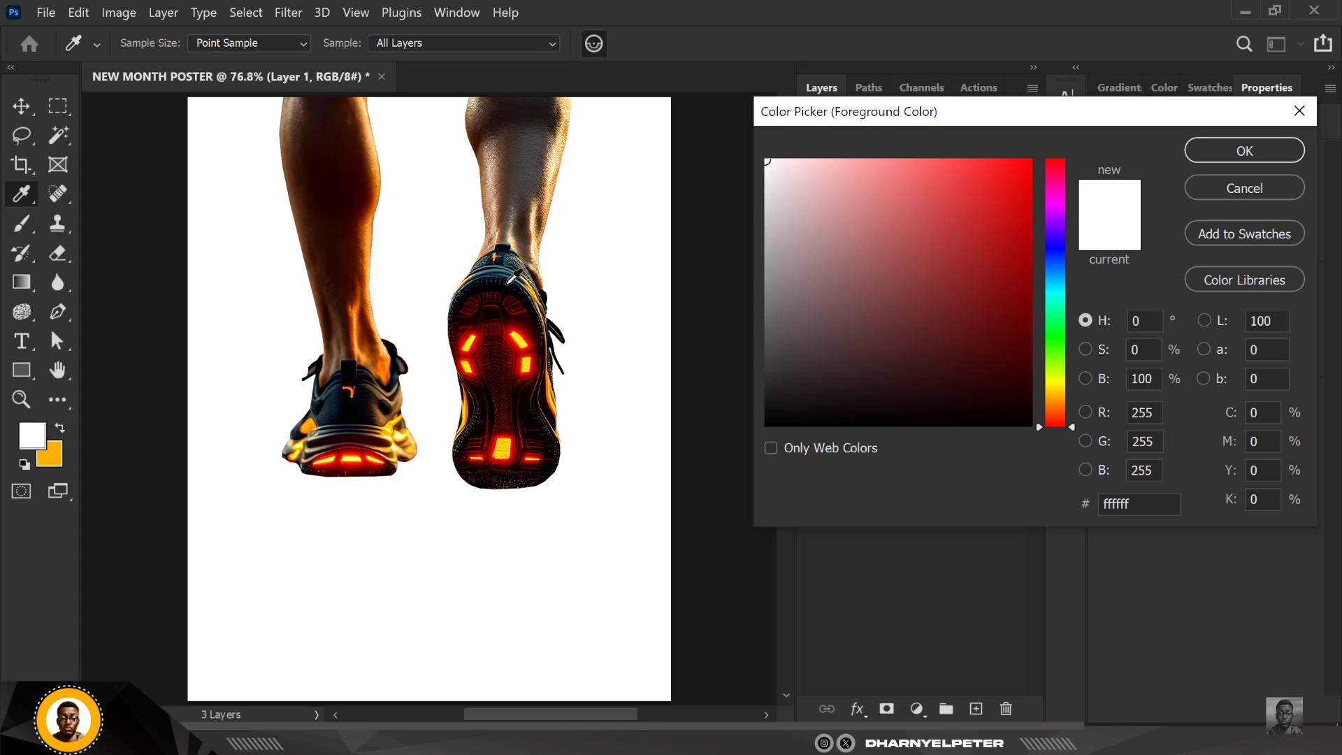
pyautogui.click(510, 281)
pyautogui.click(1245, 151)
pyautogui.press('b')
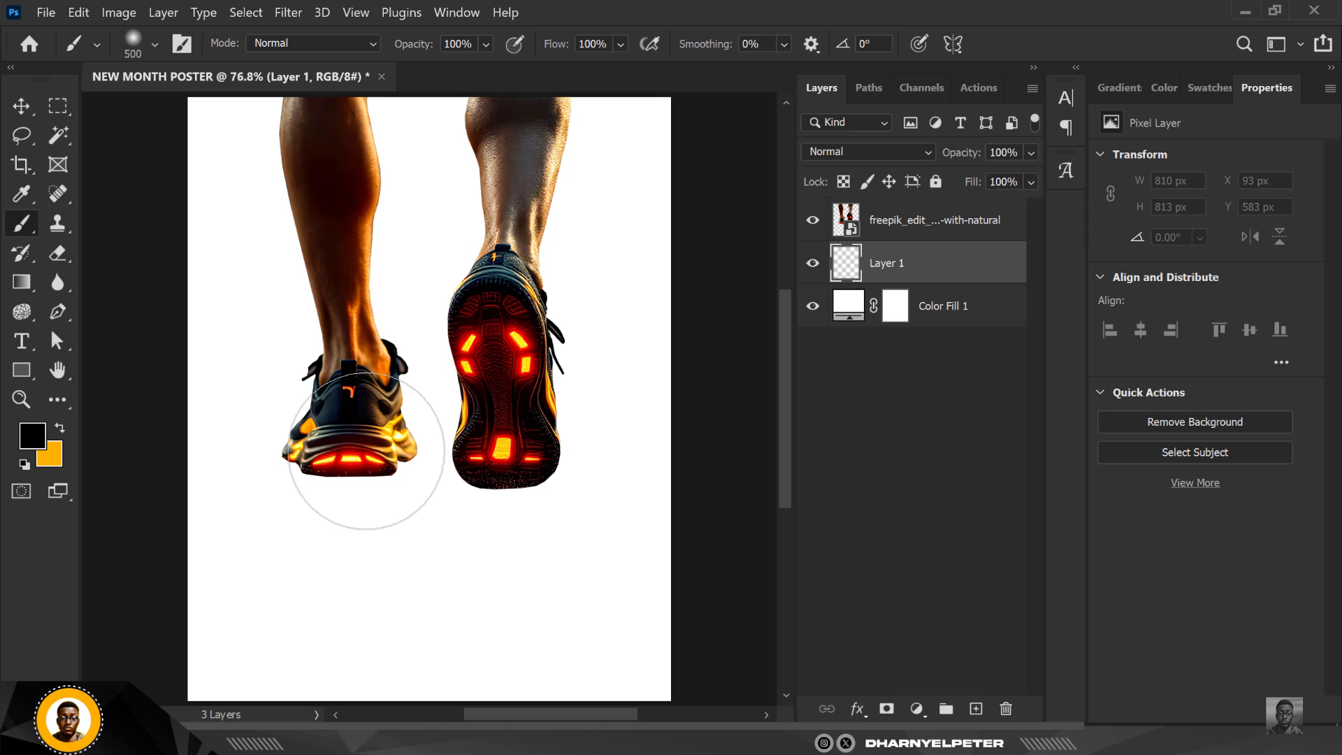
pyautogui.click(363, 458)
pyautogui.click(363, 458)
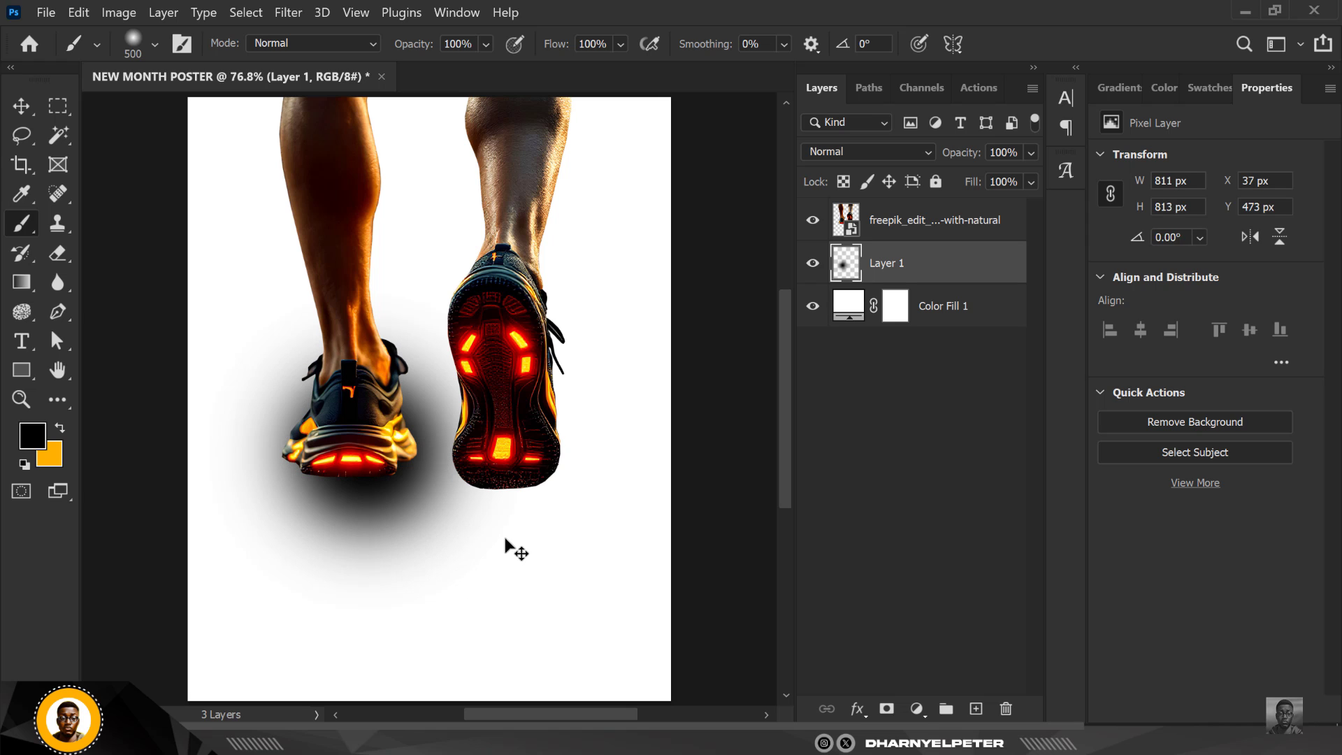
# Flatten the shadow spot to about 17.47% of its height and position it under the sole of the left shoe.
pyautogui.hotkey('ctrl', 't')
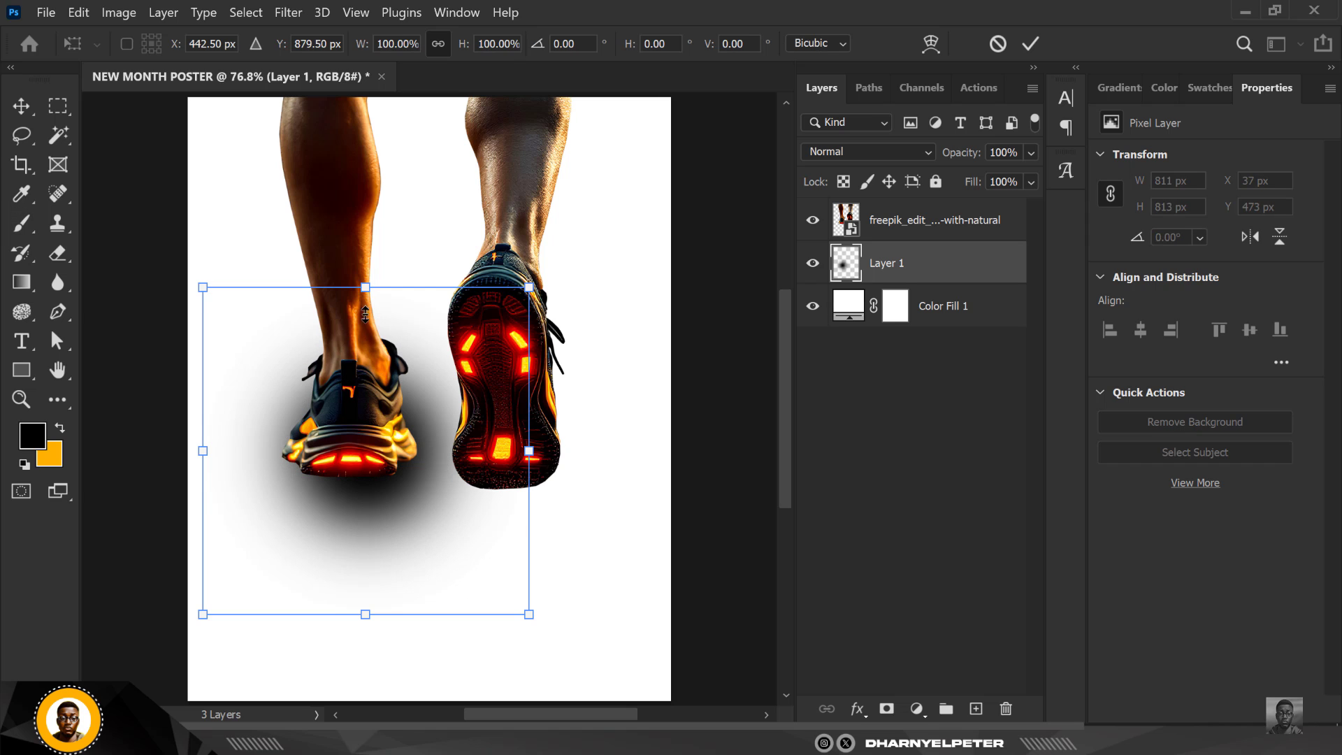
pyautogui.moveTo(364, 315); pyautogui.dragTo(369, 474)
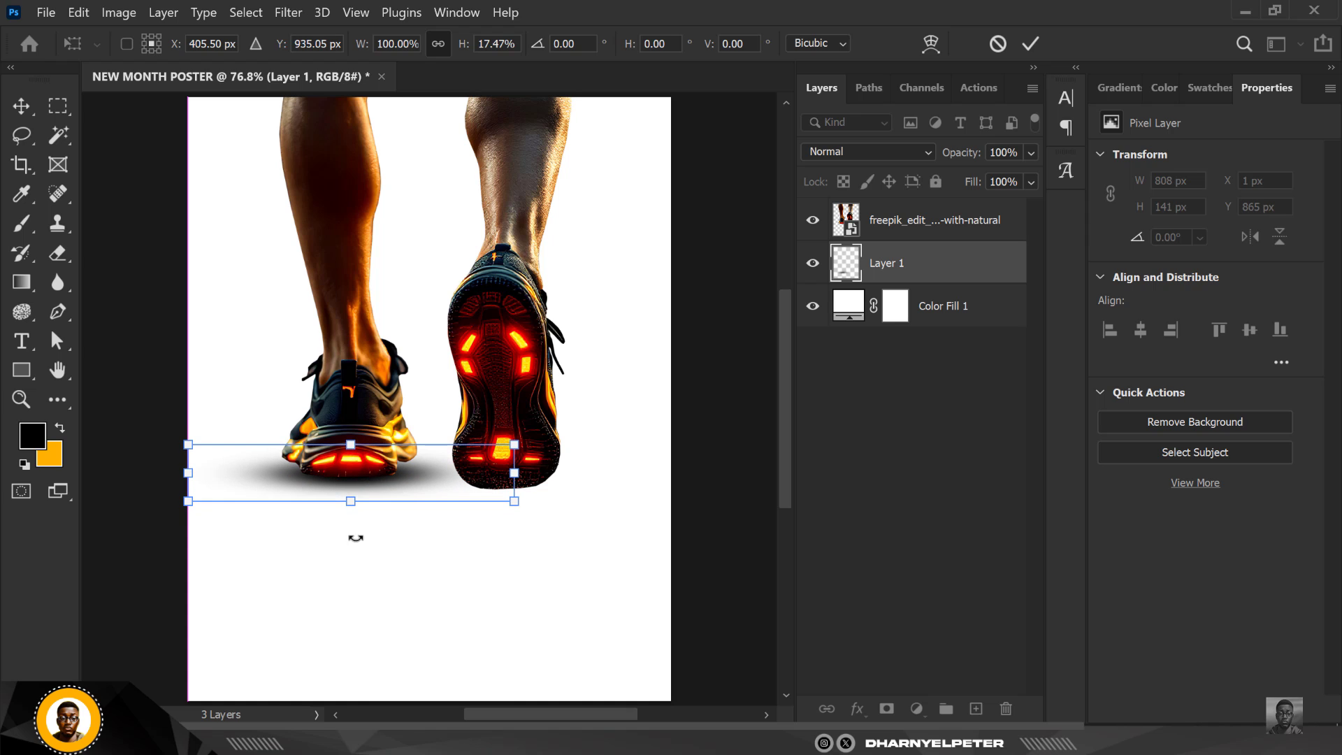
pyautogui.press('b')
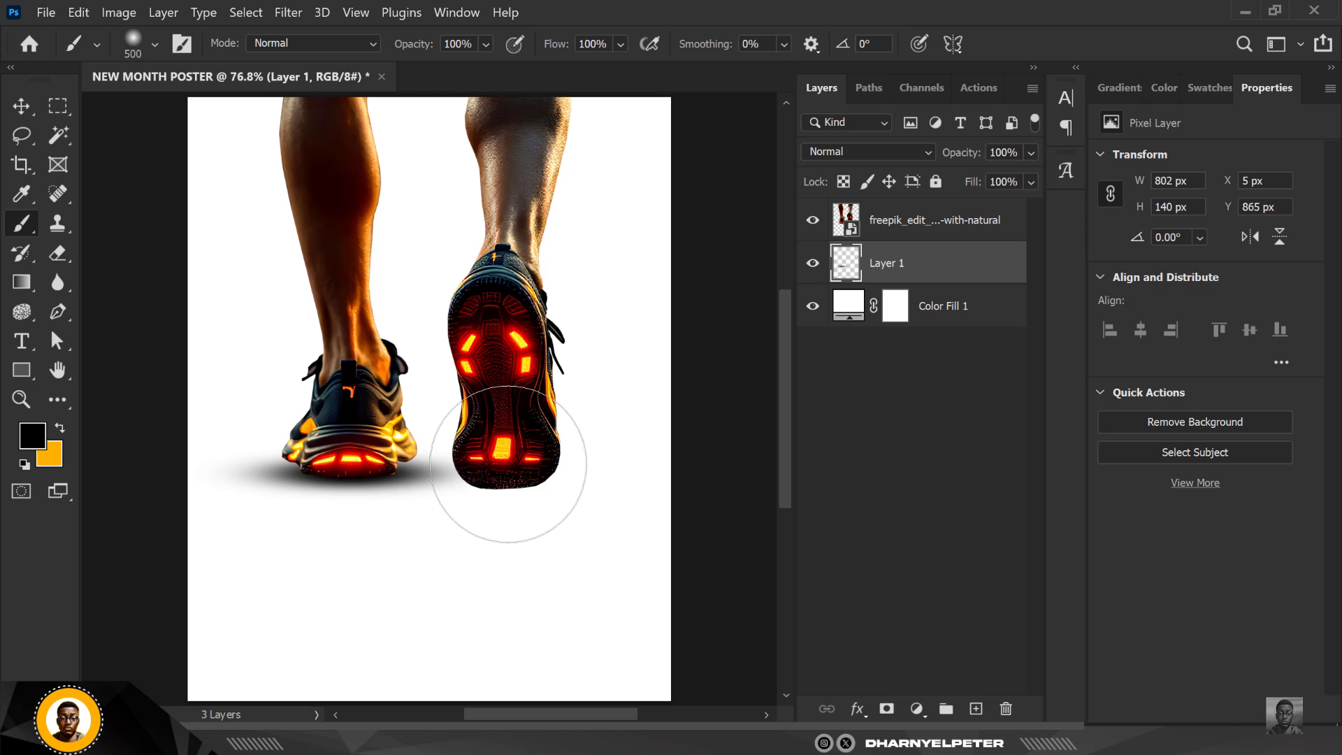
pyautogui.press(']')
pyautogui.click(507, 464)
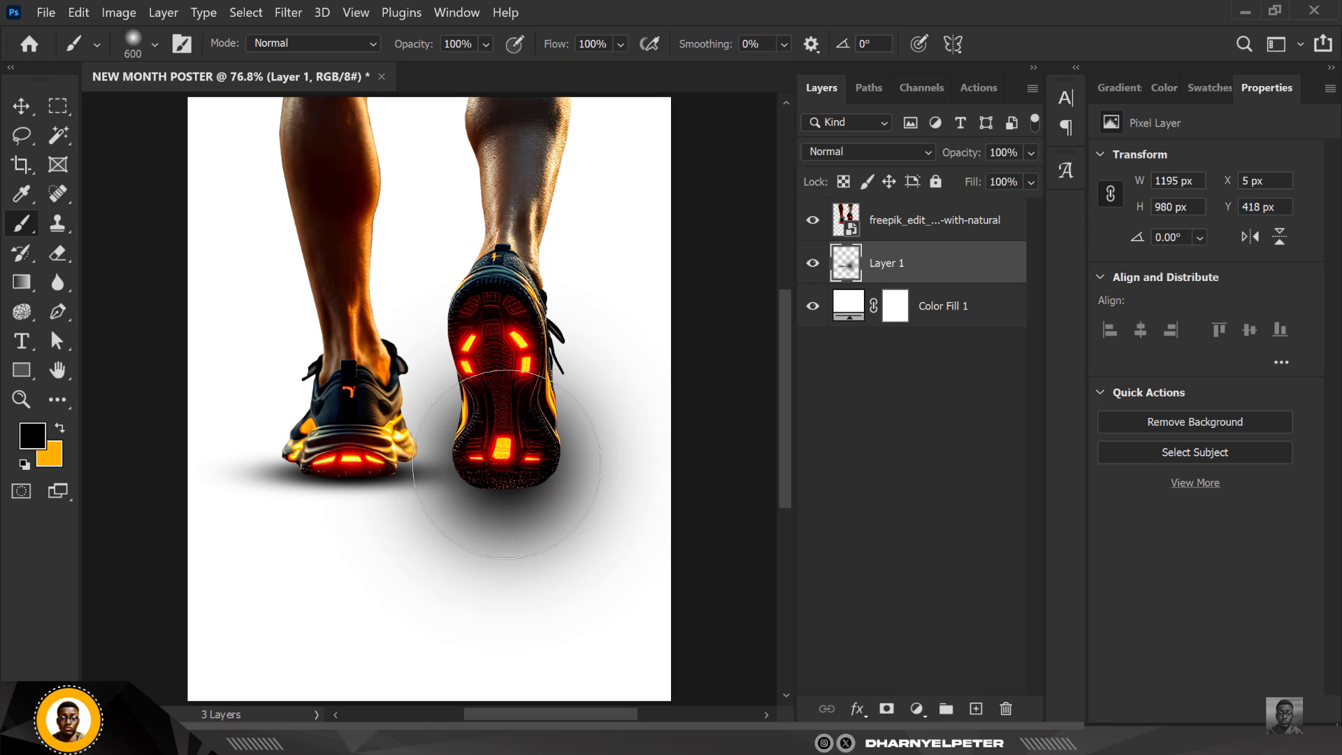
pyautogui.click(507, 464)
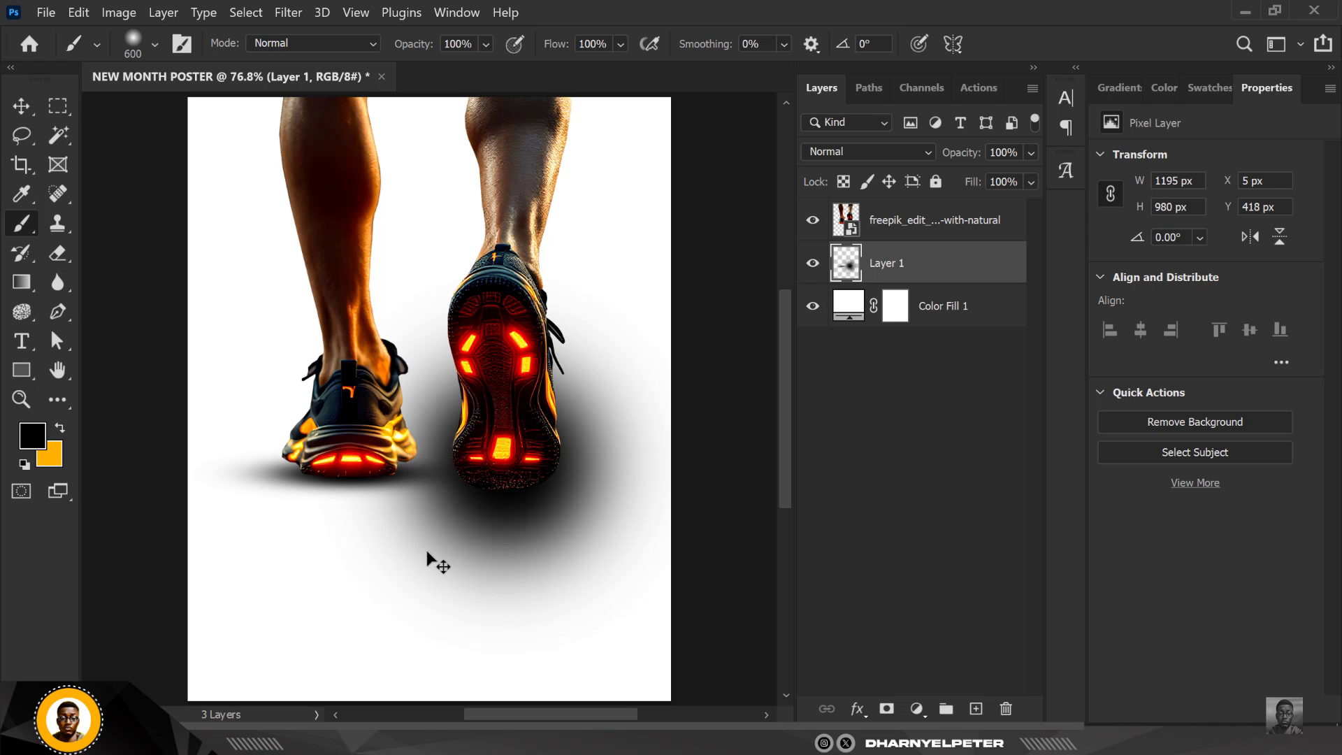
pyautogui.hotkey('ctrl', 't')
pyautogui.moveTo(438, 265); pyautogui.dragTo(468, 533)
pyautogui.hotkey('ctrl', 'z')
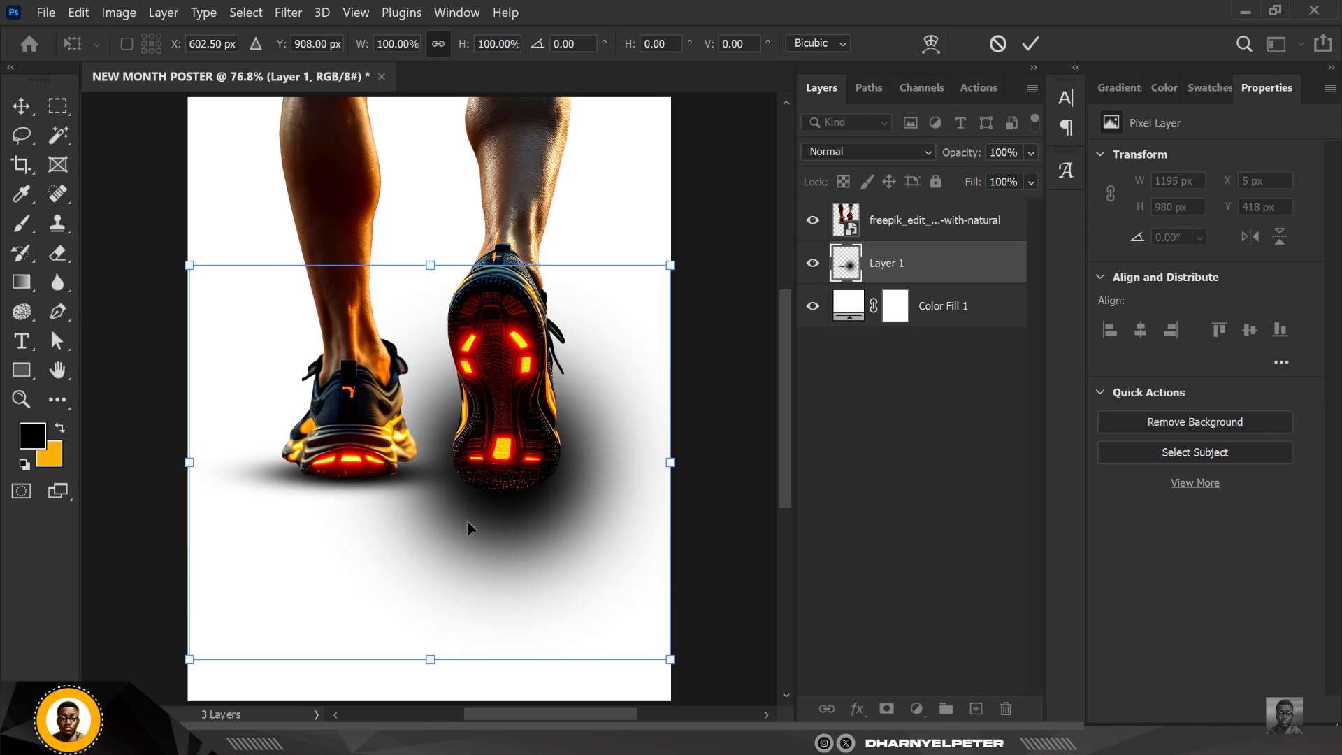
pyautogui.press('Escape')
pyautogui.press('b')
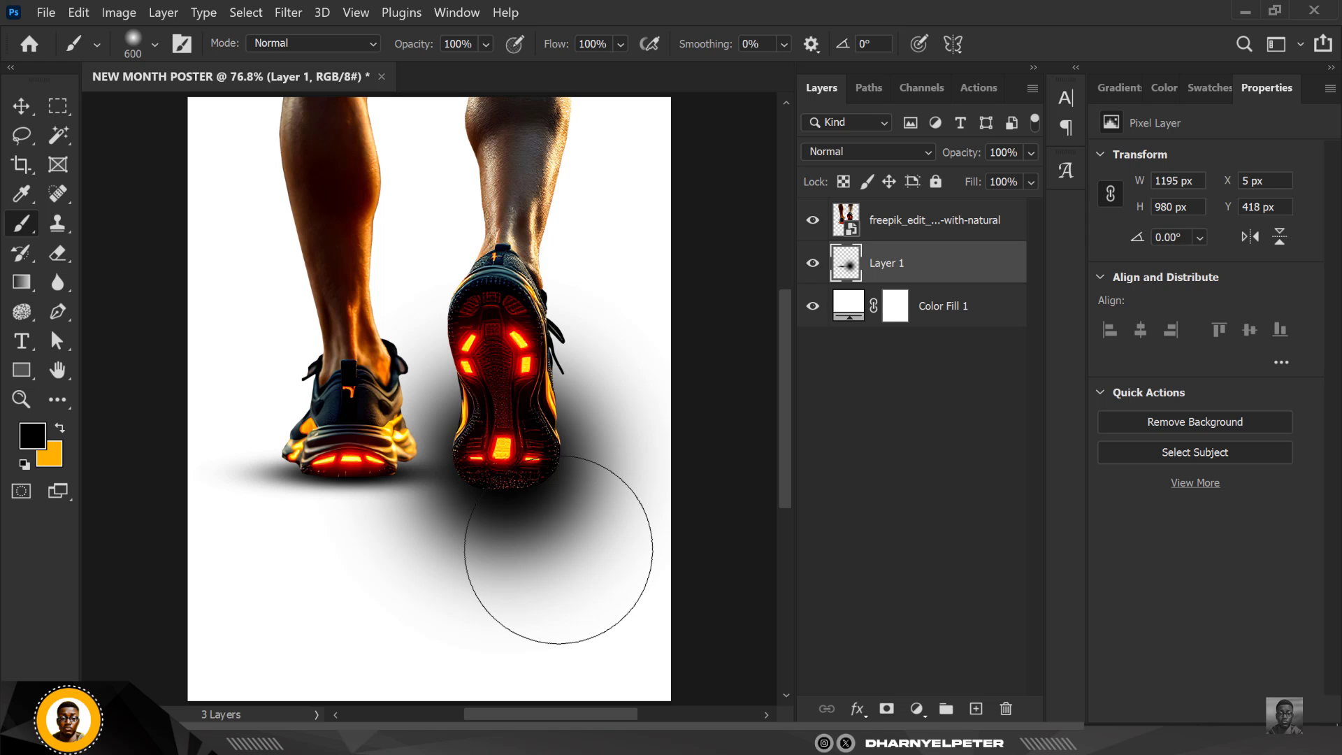
pyautogui.hotkey('ctrl', 'z')
pyautogui.hotkey('ctrl', 'z')
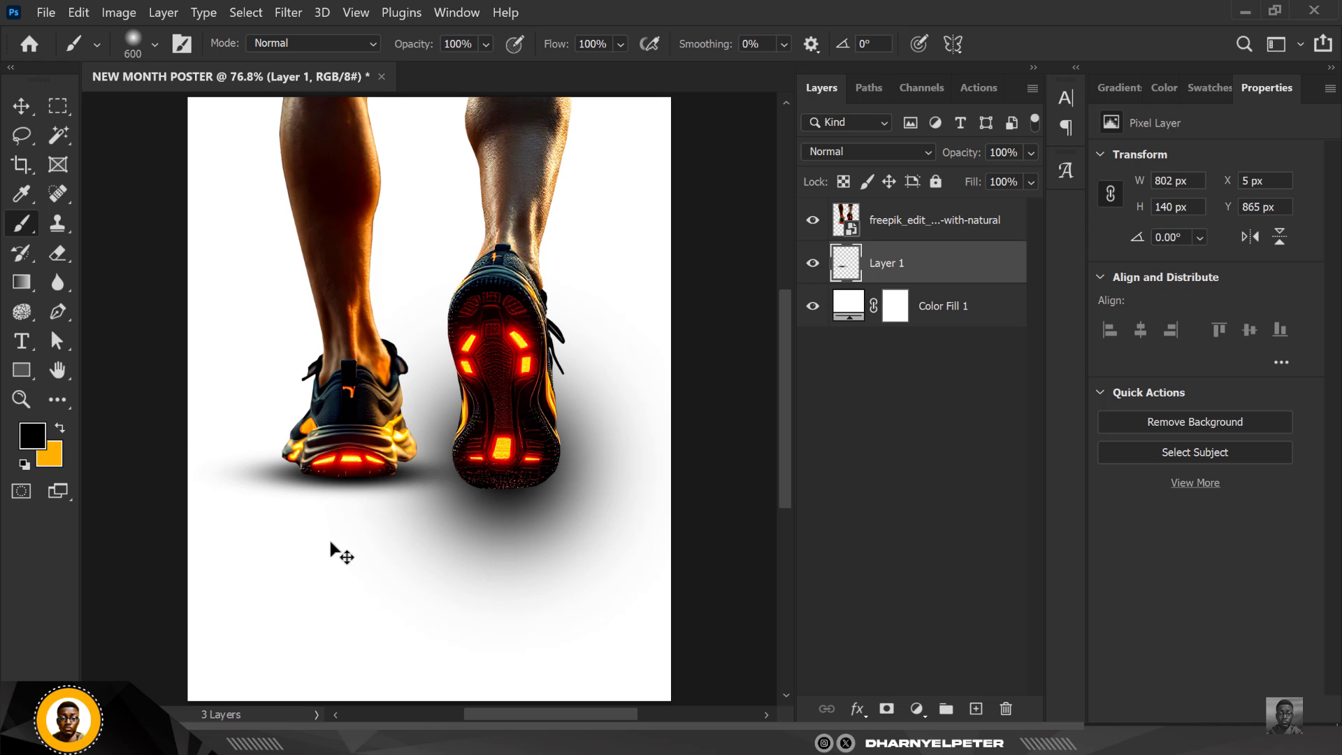
pyautogui.hotkey('ctrl', 'z')
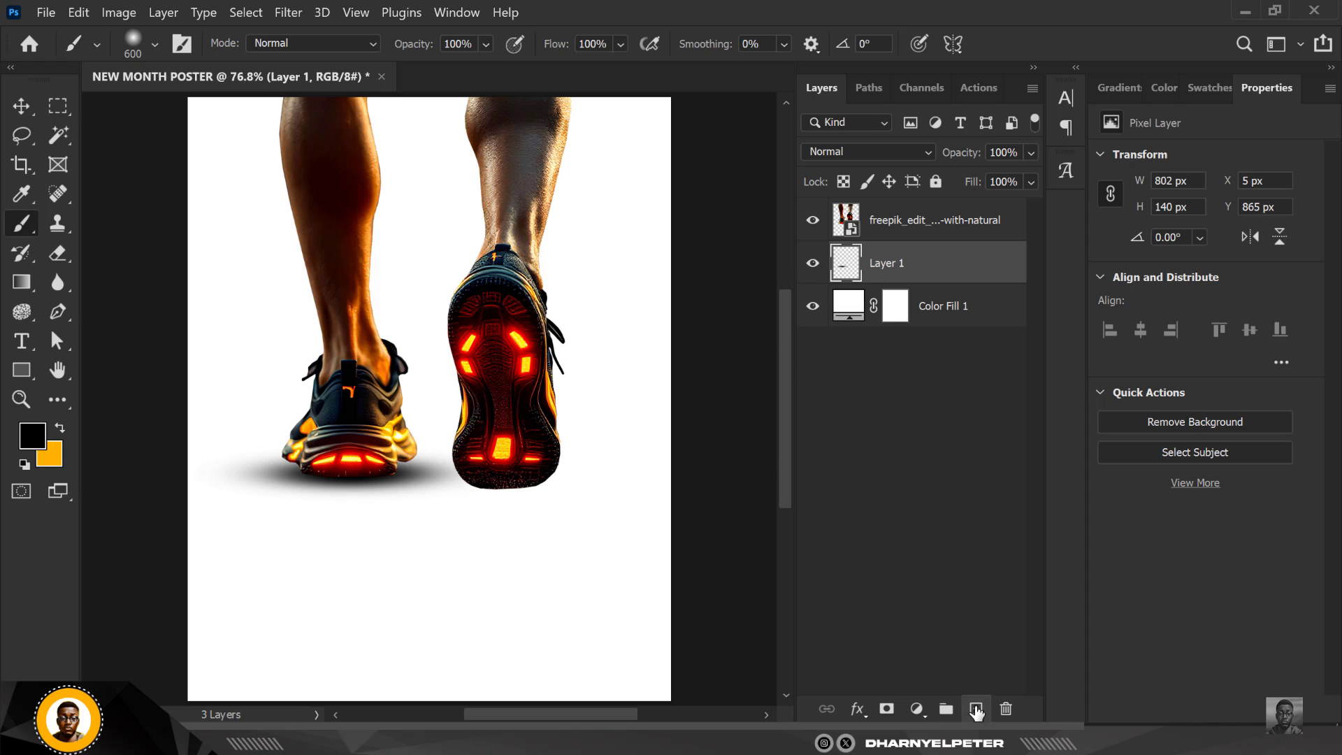
# Add a new layer above Layer 1 and paint a soft black shadow spot behind the raised right shoe with a 400 px brush.
pyautogui.click(977, 709)
pyautogui.press('[')
pyautogui.press('[')
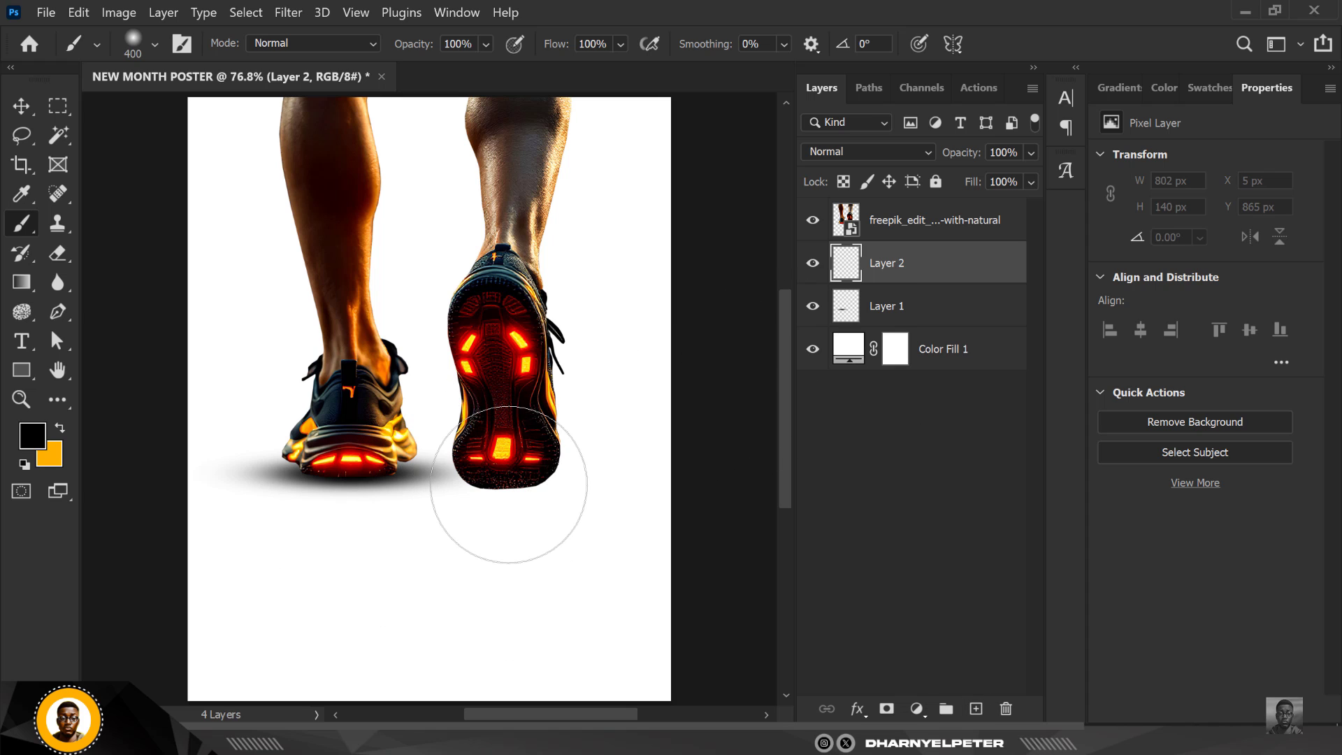
pyautogui.click(509, 477)
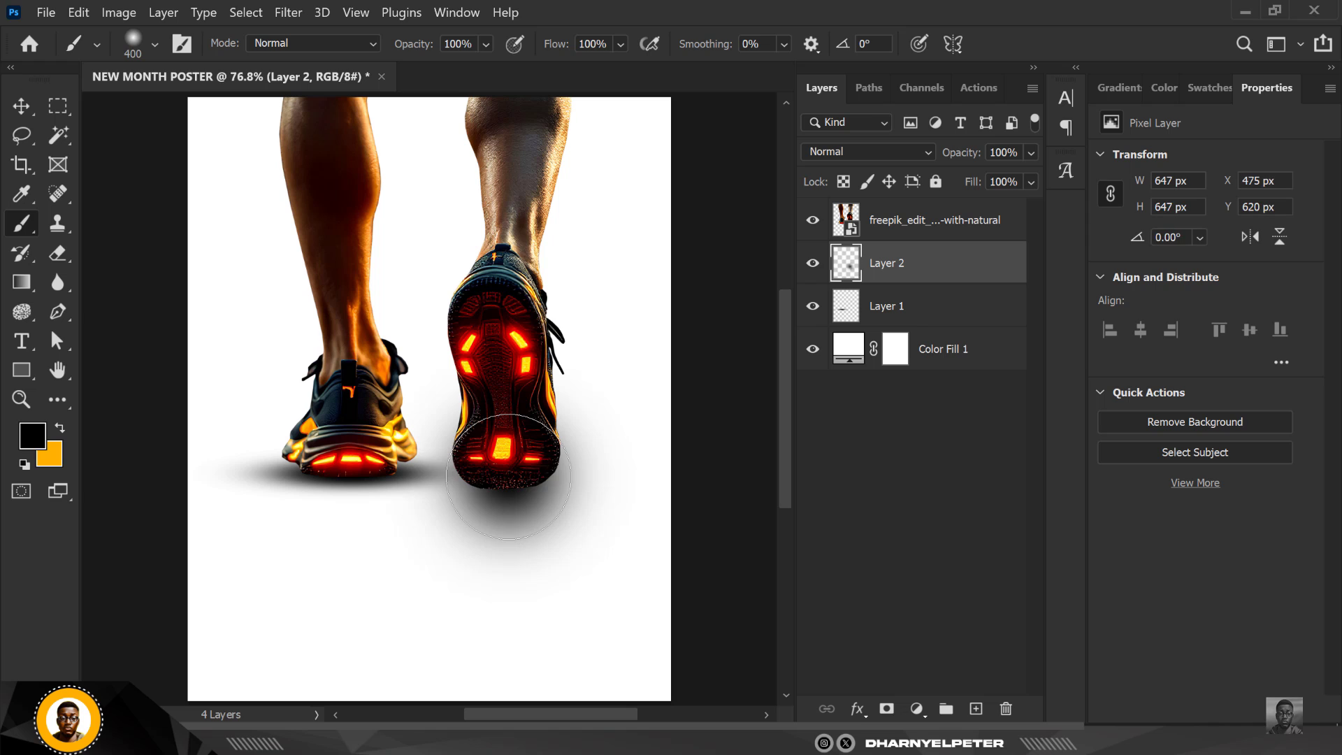
# Flatten the raised shoe's shadow spot to about 15.08% of its height and position it under the sole.
pyautogui.hotkey('ctrl', 't')
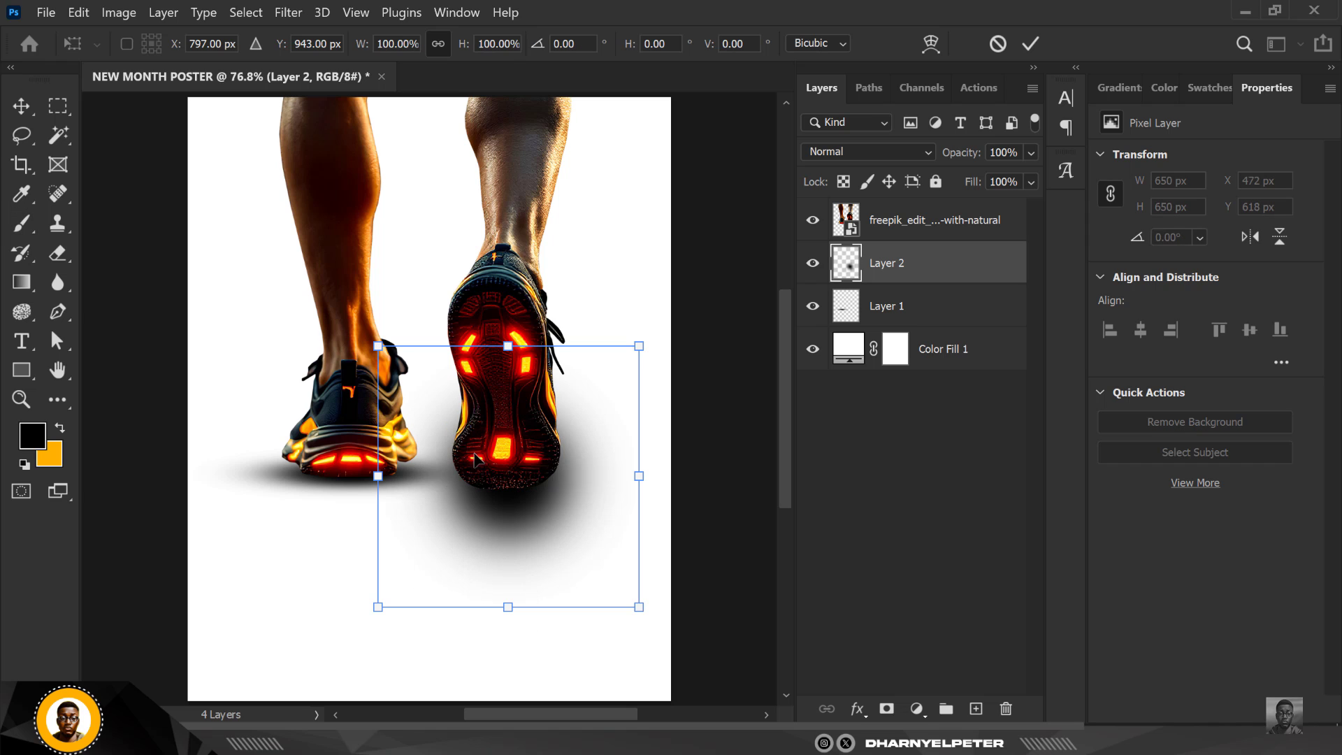
pyautogui.moveTo(509, 383); pyautogui.dragTo(508, 494)
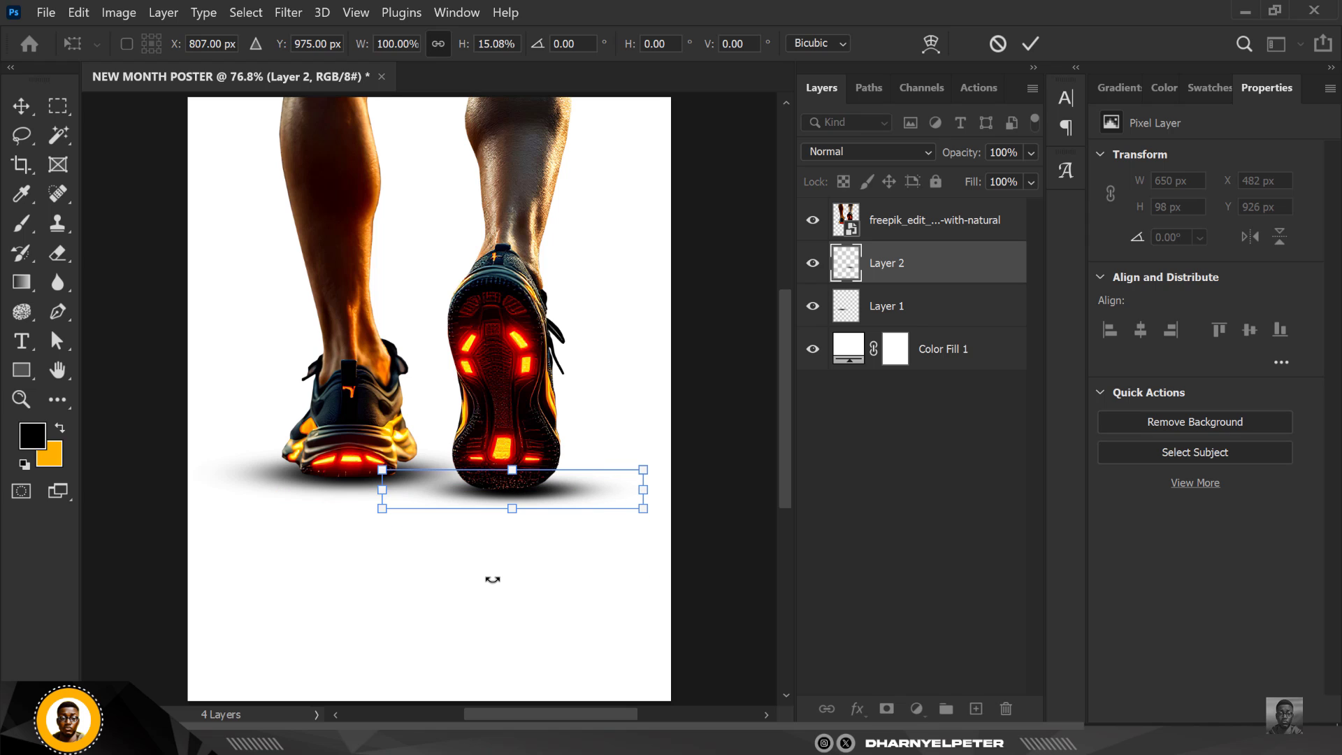
pyautogui.press('Return')
pyautogui.press('b')
pyautogui.scroll(-1, 454, 487)
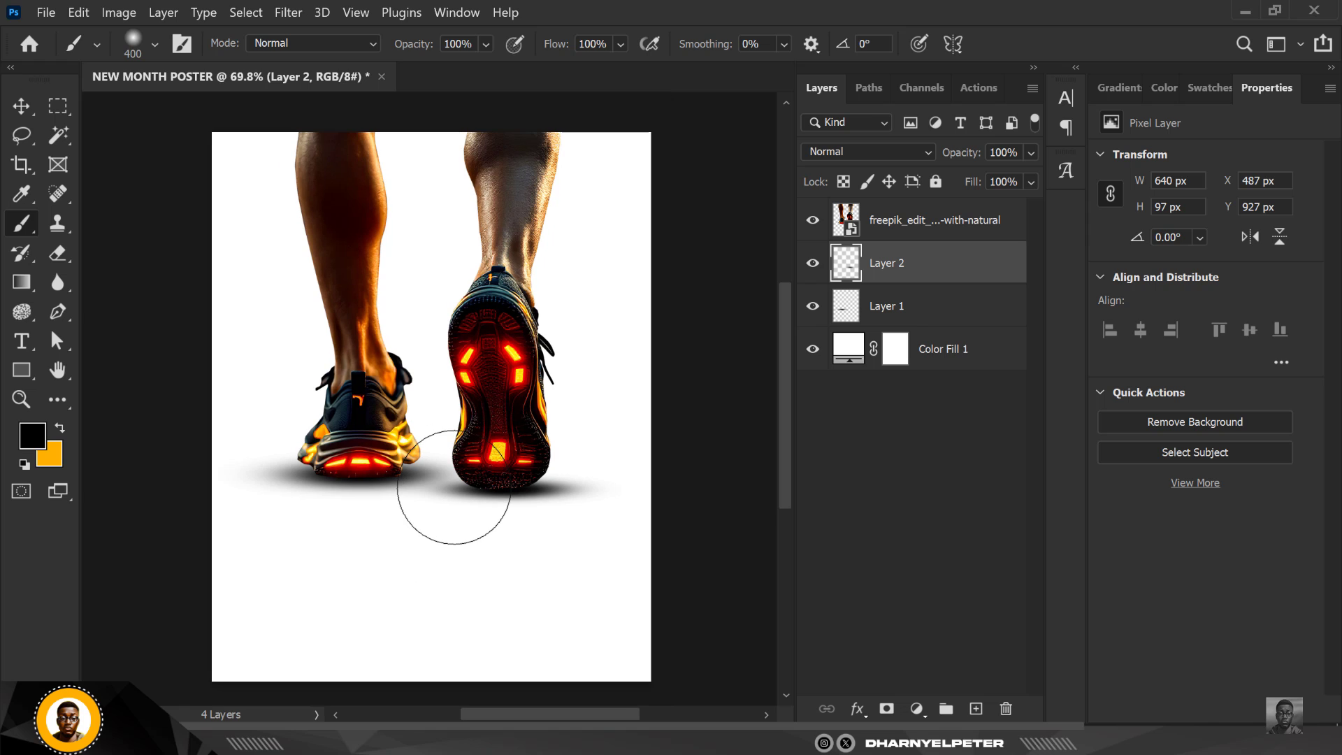
# Scale the legs and both shadow layers together to about 109.54% and shift them down slightly, keeping the legs cut off by the poster's upper edge.
pyautogui.click(21, 106)
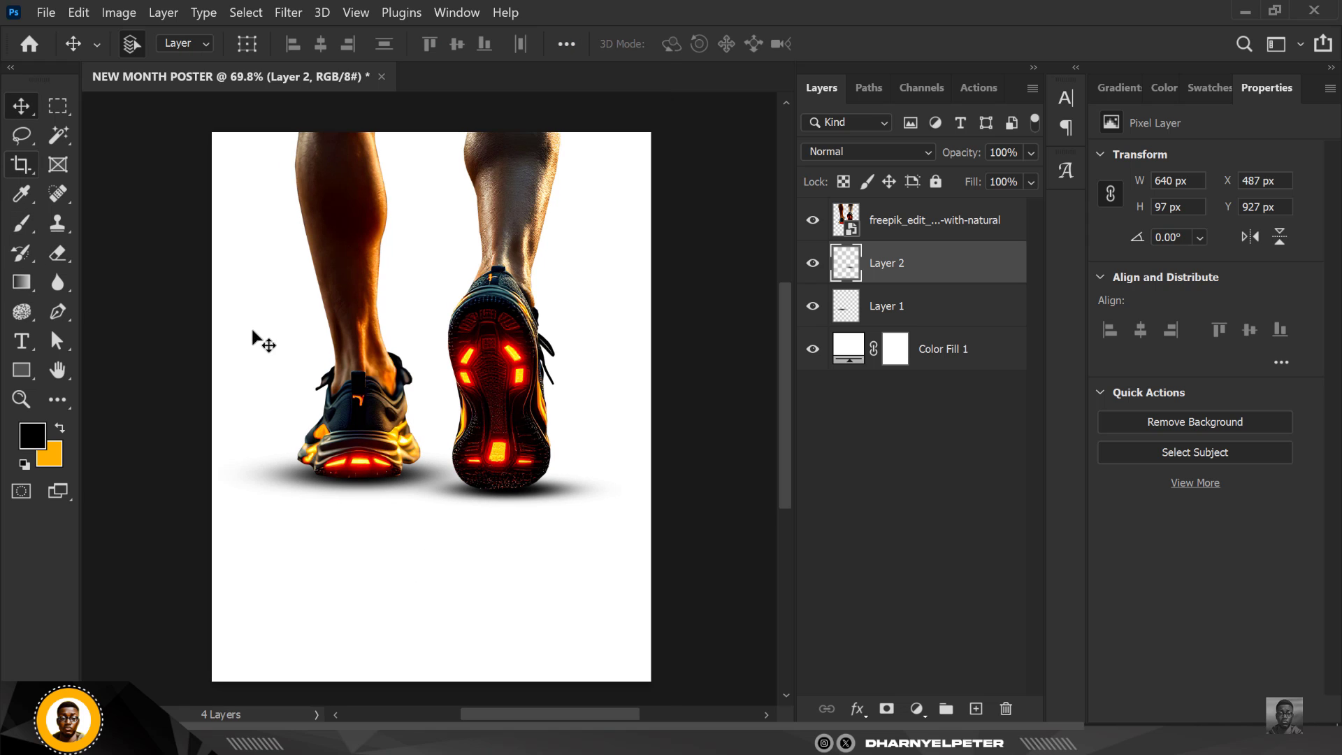
pyautogui.scroll(-1, 486, 383)
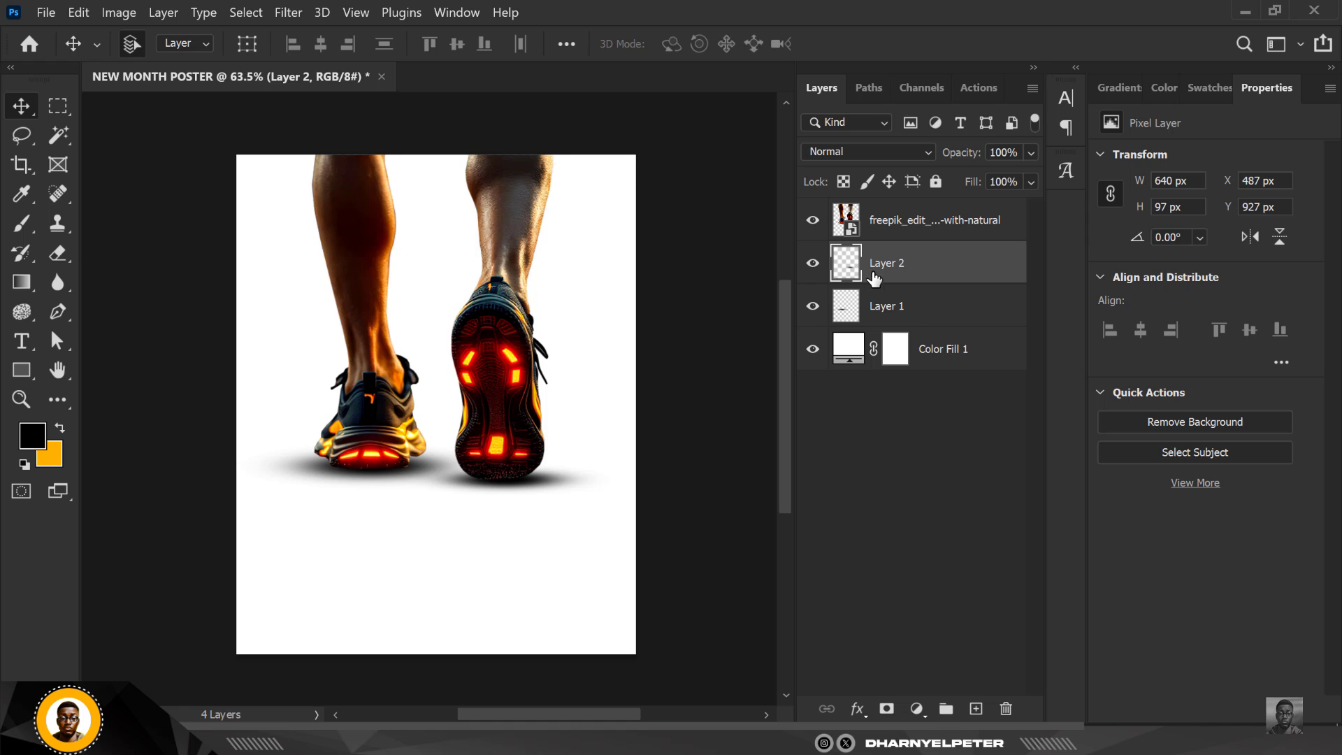
pyautogui.click(908, 311)
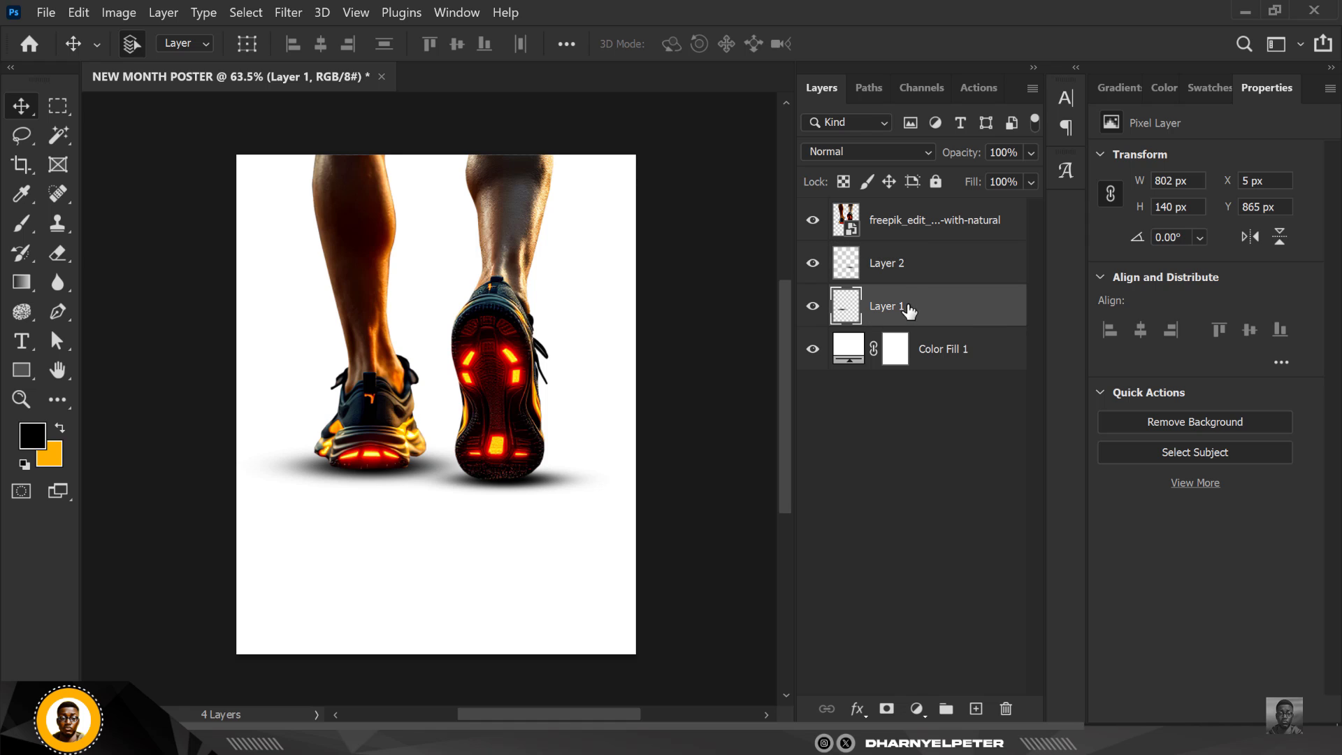
pyautogui.keyDown('shift'); pyautogui.click(920, 223); pyautogui.keyUp('shift')
pyautogui.hotkey('ctrl', 't')
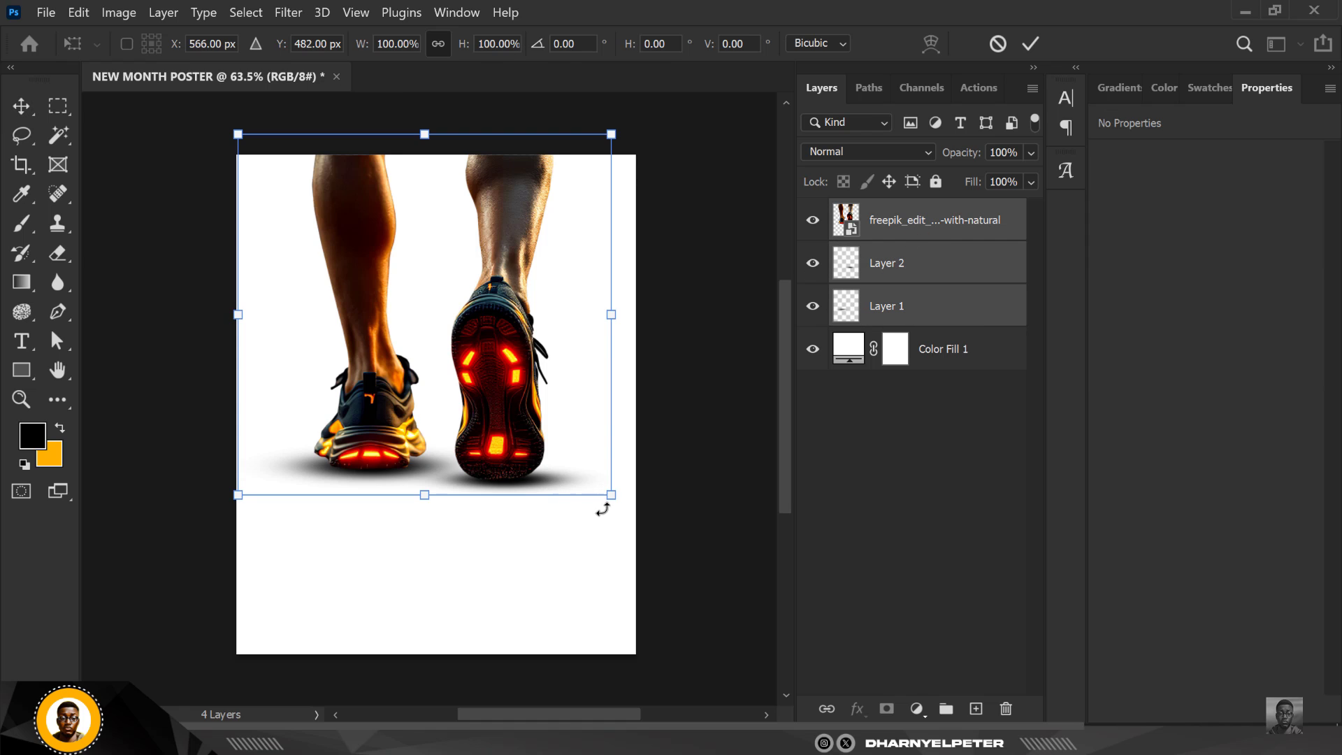
pyautogui.moveTo(610, 497); pyautogui.dragTo(629, 514)
pyautogui.moveTo(512, 365); pyautogui.dragTo(512, 396)
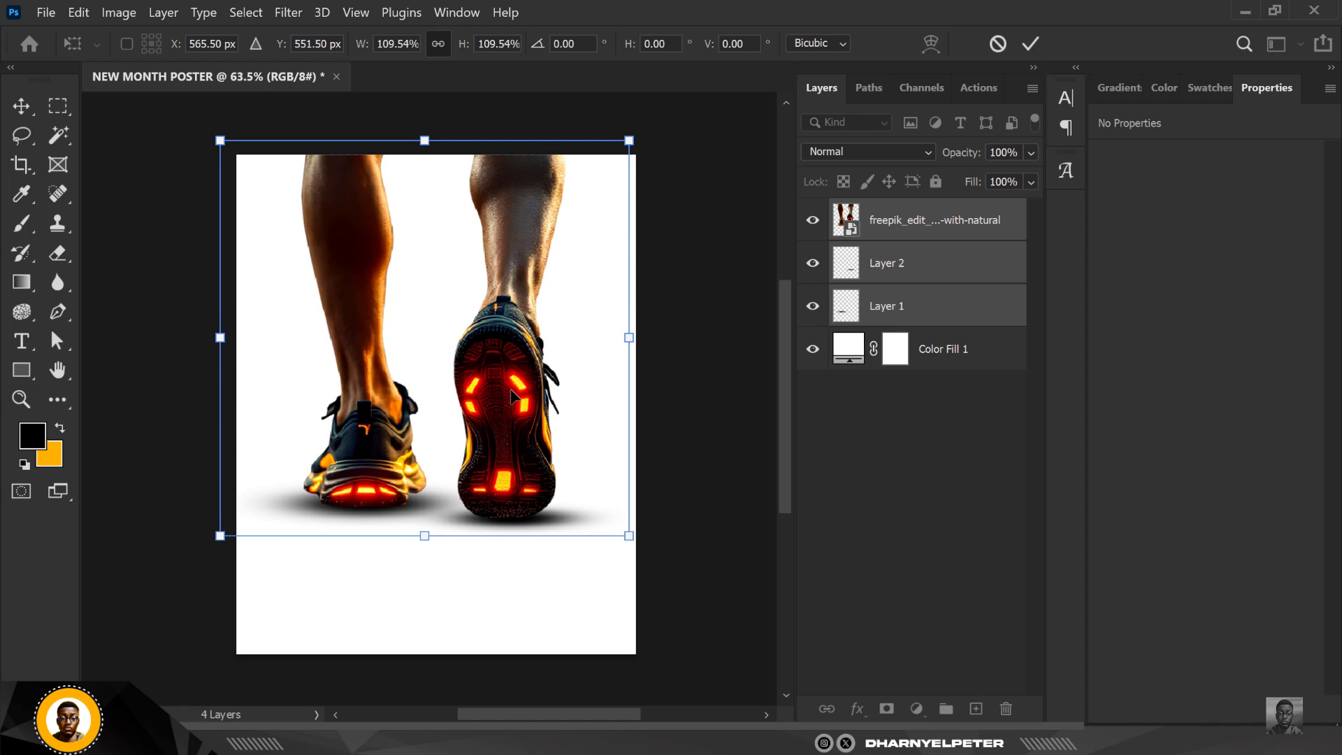
pyautogui.press('Return')
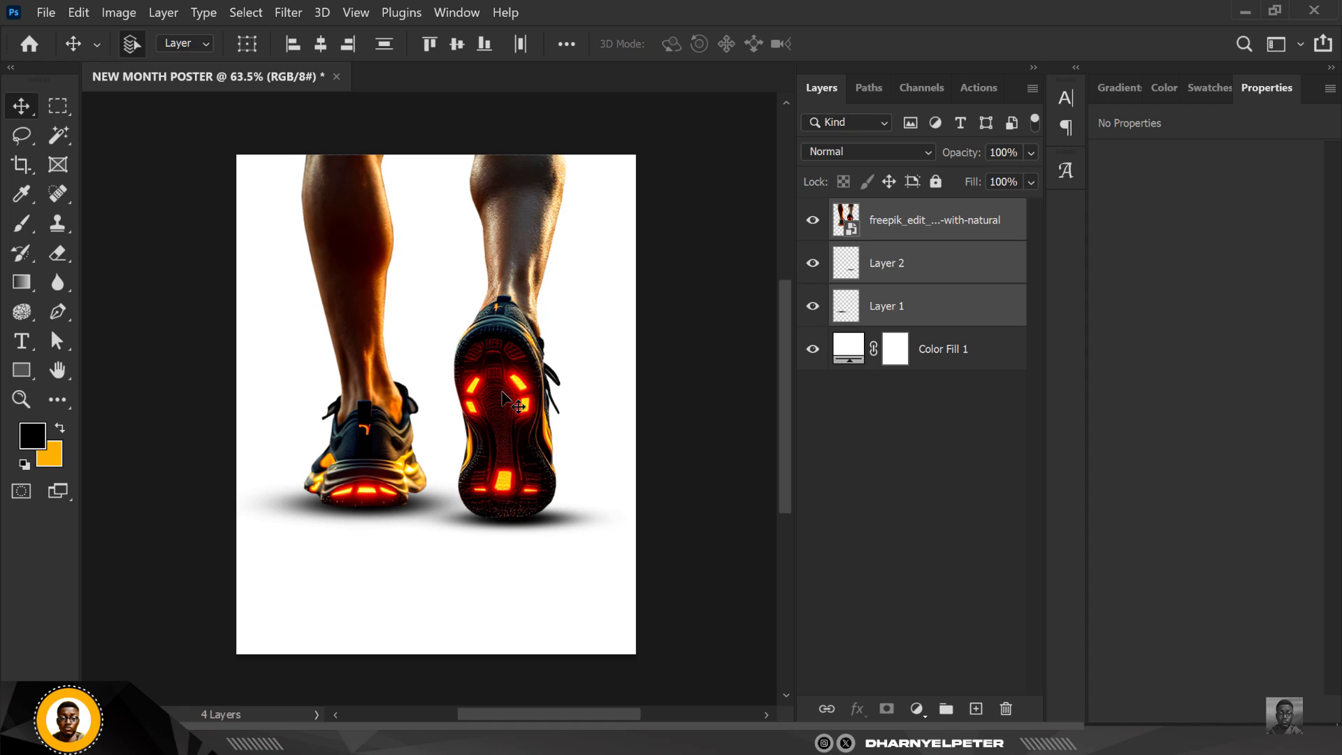
pyautogui.hotkey('shift', 'Up')
pyautogui.hotkey('shift', 'Up')
pyautogui.hotkey('shift', 'Up')
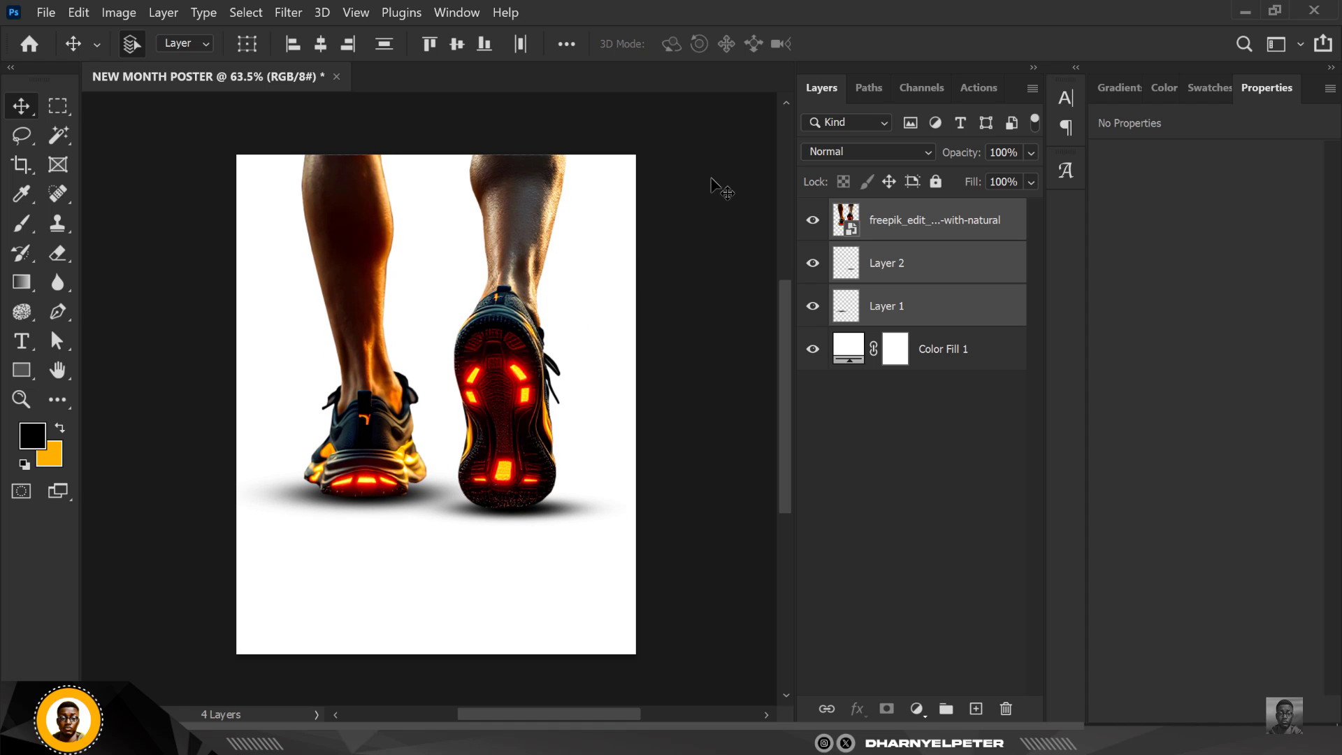
# Add a new layer above Layer 2 and create the horizontal text "MARCH" beside the left calf, behind the legs.
pyautogui.click(957, 304)
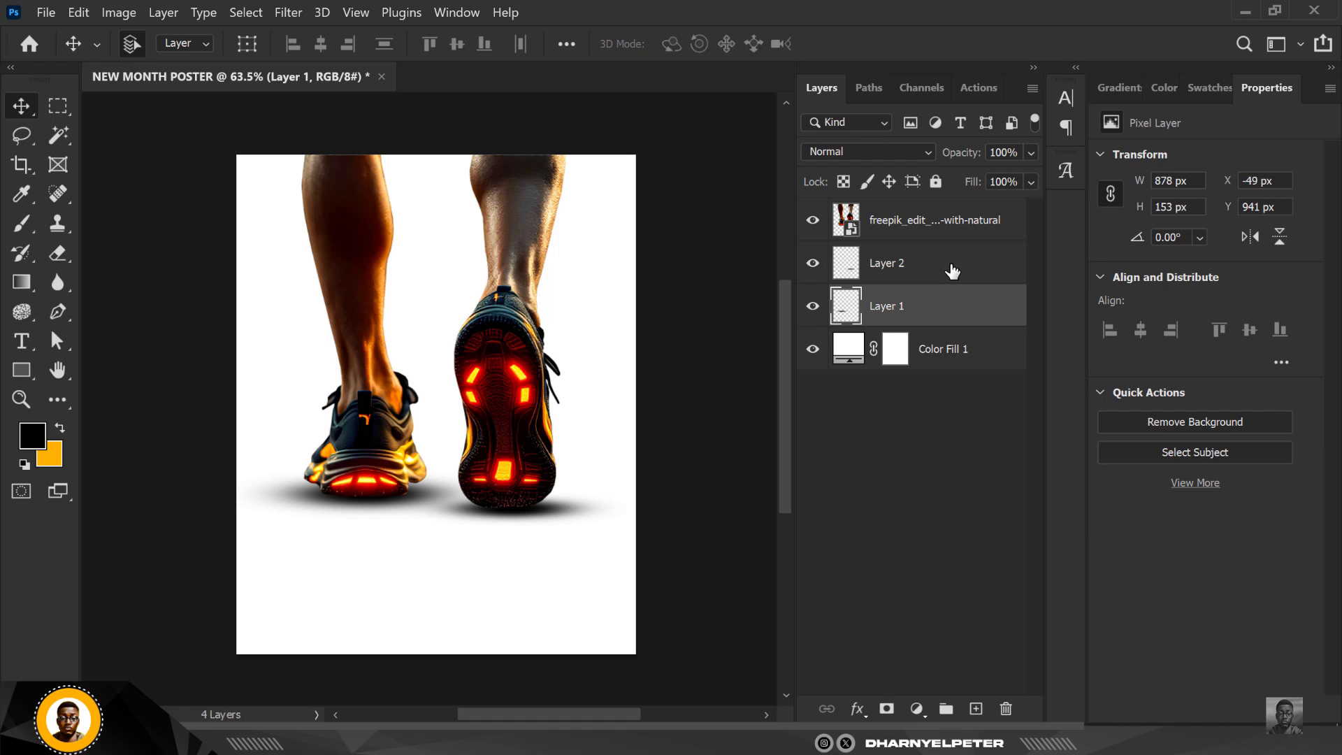
pyautogui.click(949, 271)
pyautogui.click(976, 709)
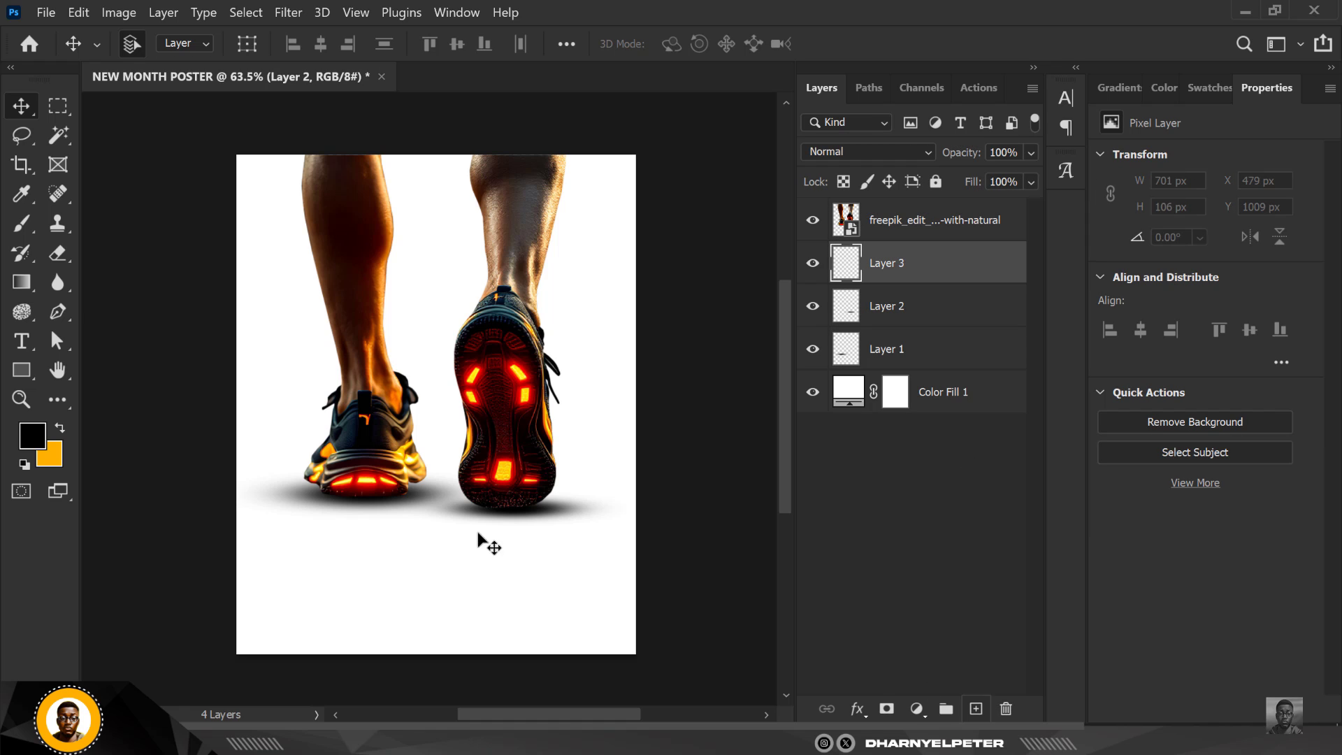
pyautogui.click(21, 341)
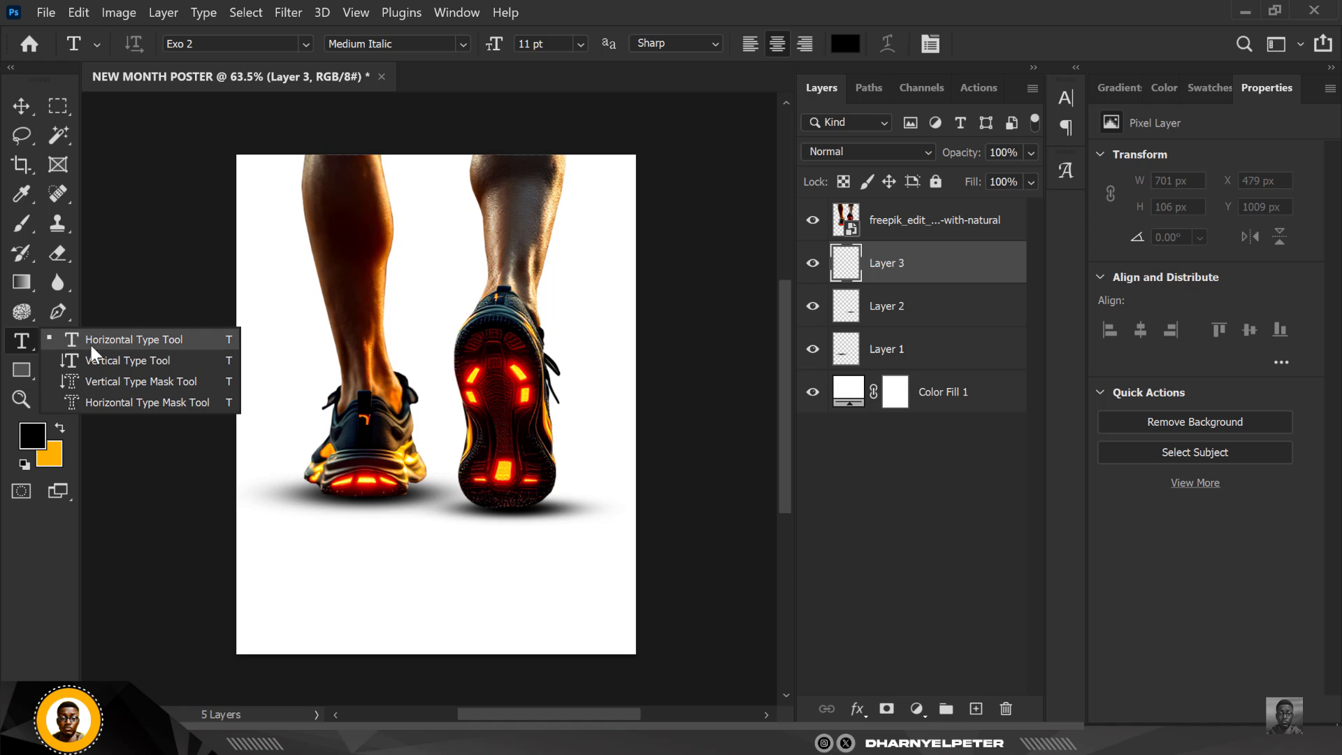
pyautogui.click(102, 342)
pyautogui.click(279, 264)
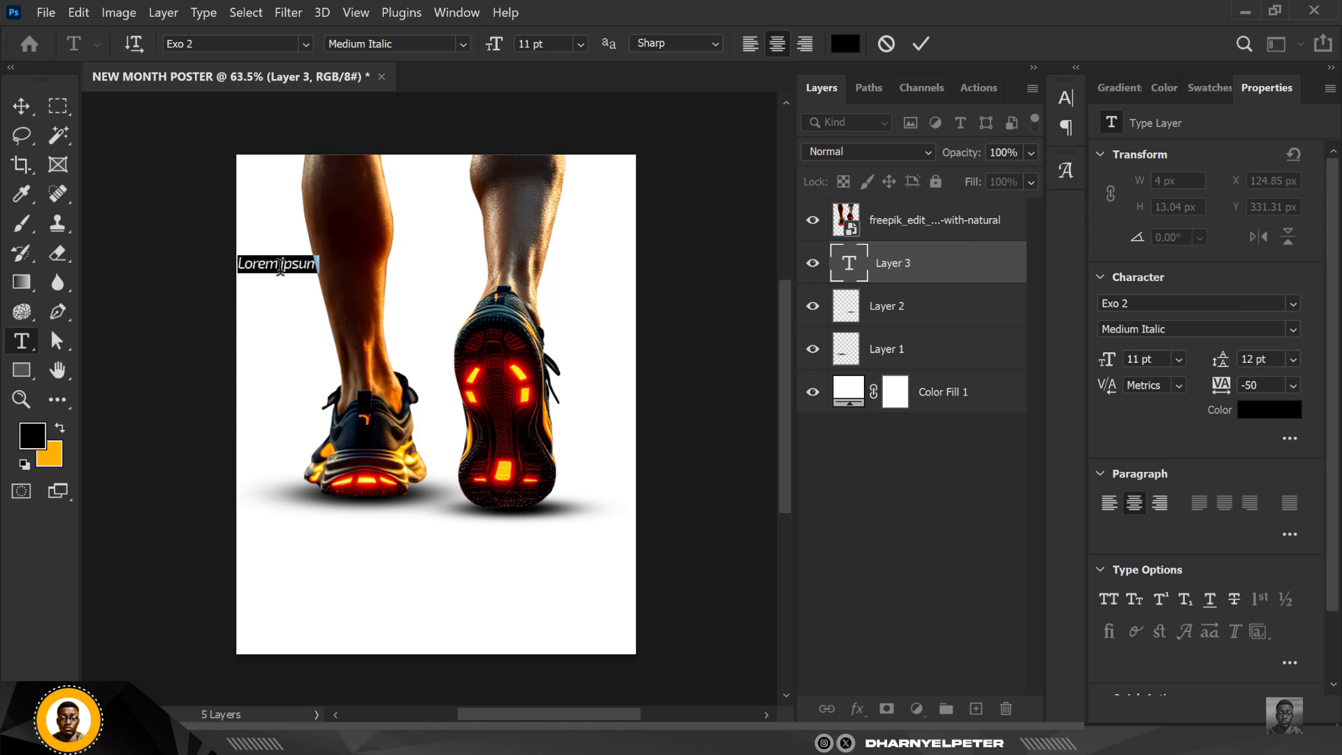
pyautogui.write('MARCH')
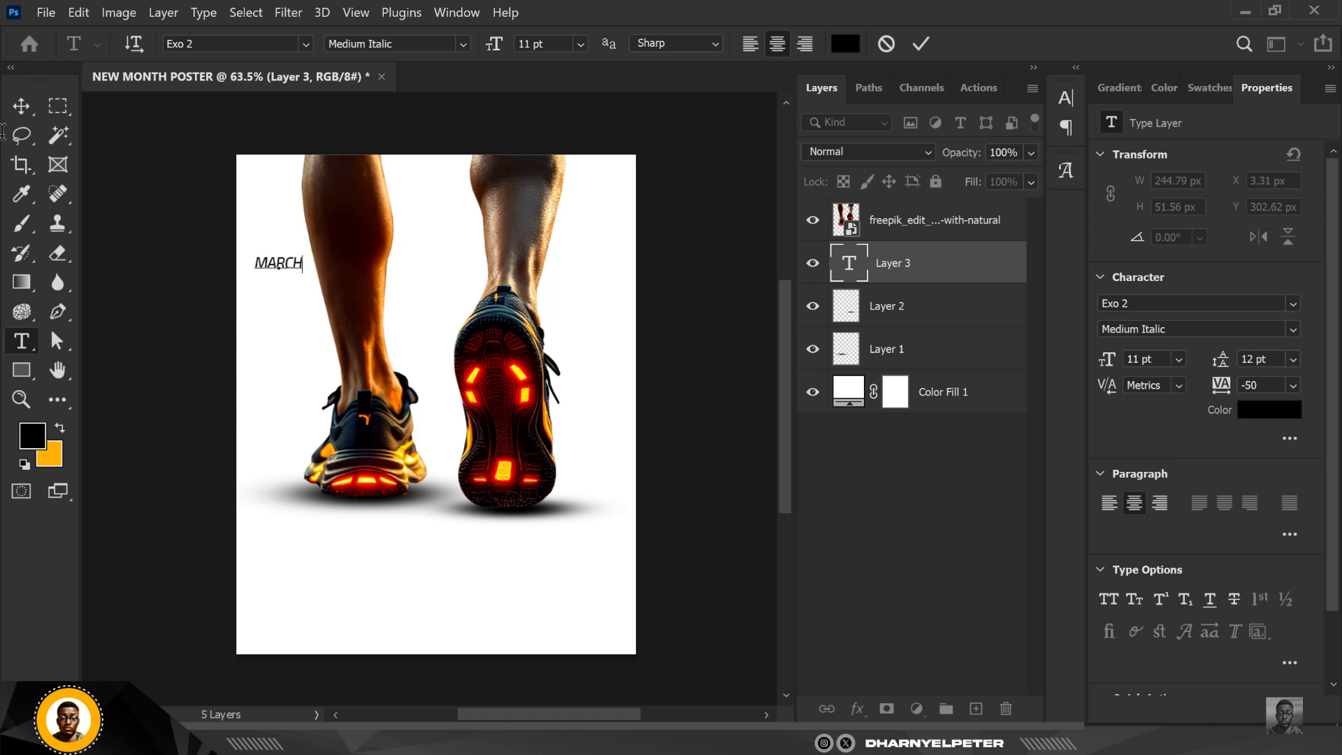
pyautogui.click(22, 112)
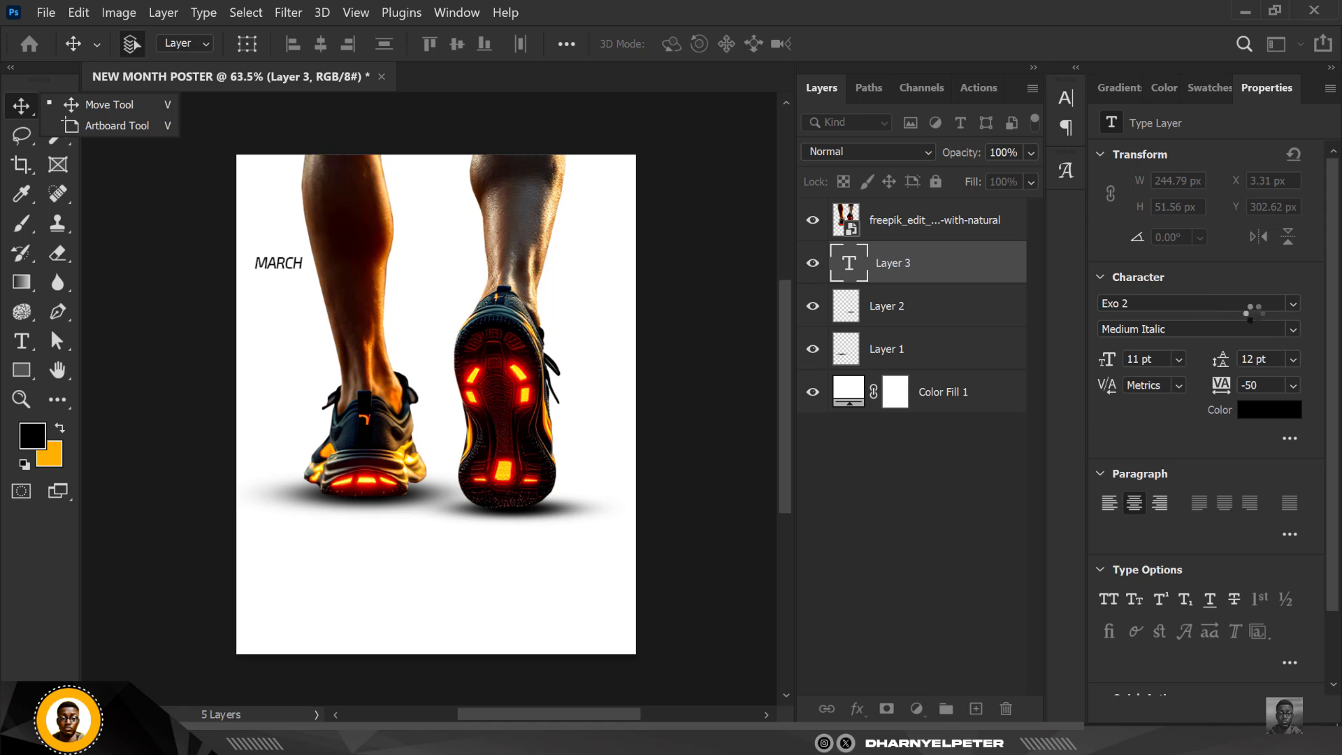
# Set the font of the MARCH text to Montserrat Black Italic.
pyautogui.click(1175, 304)
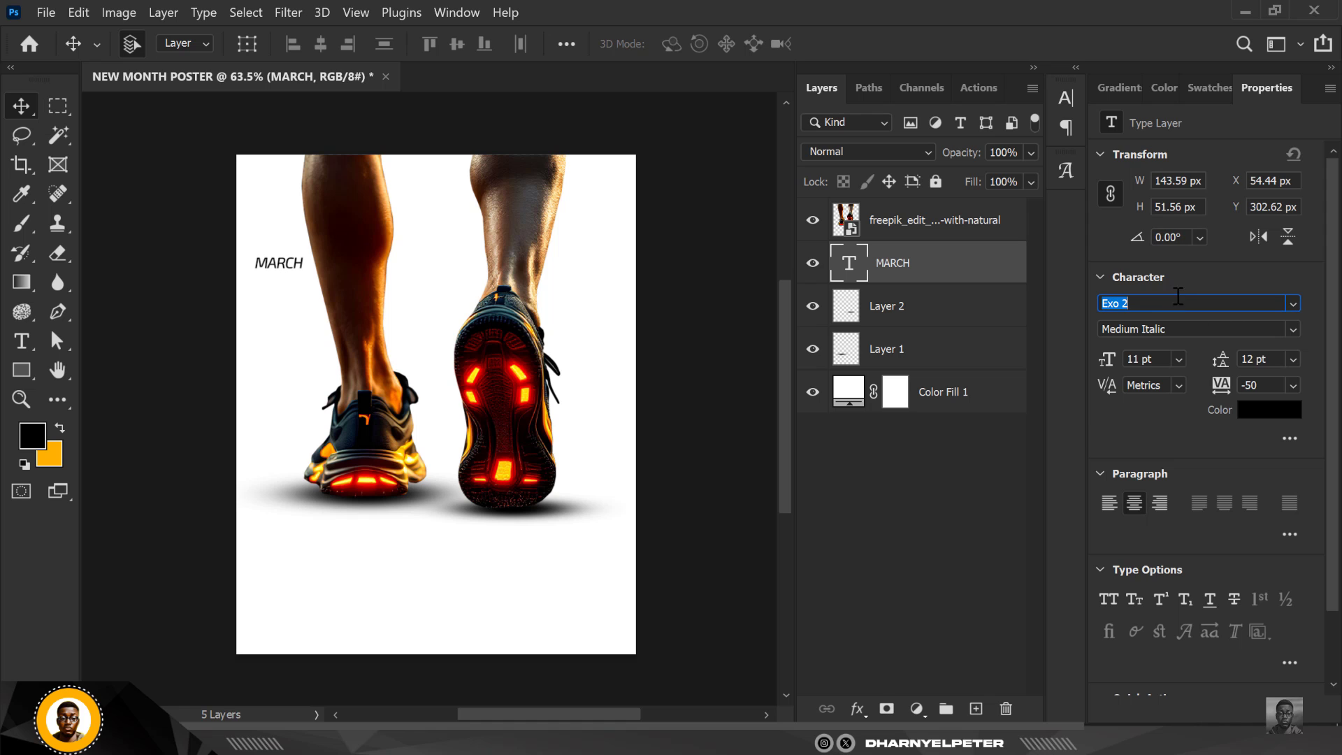
pyautogui.write('MONTSE')
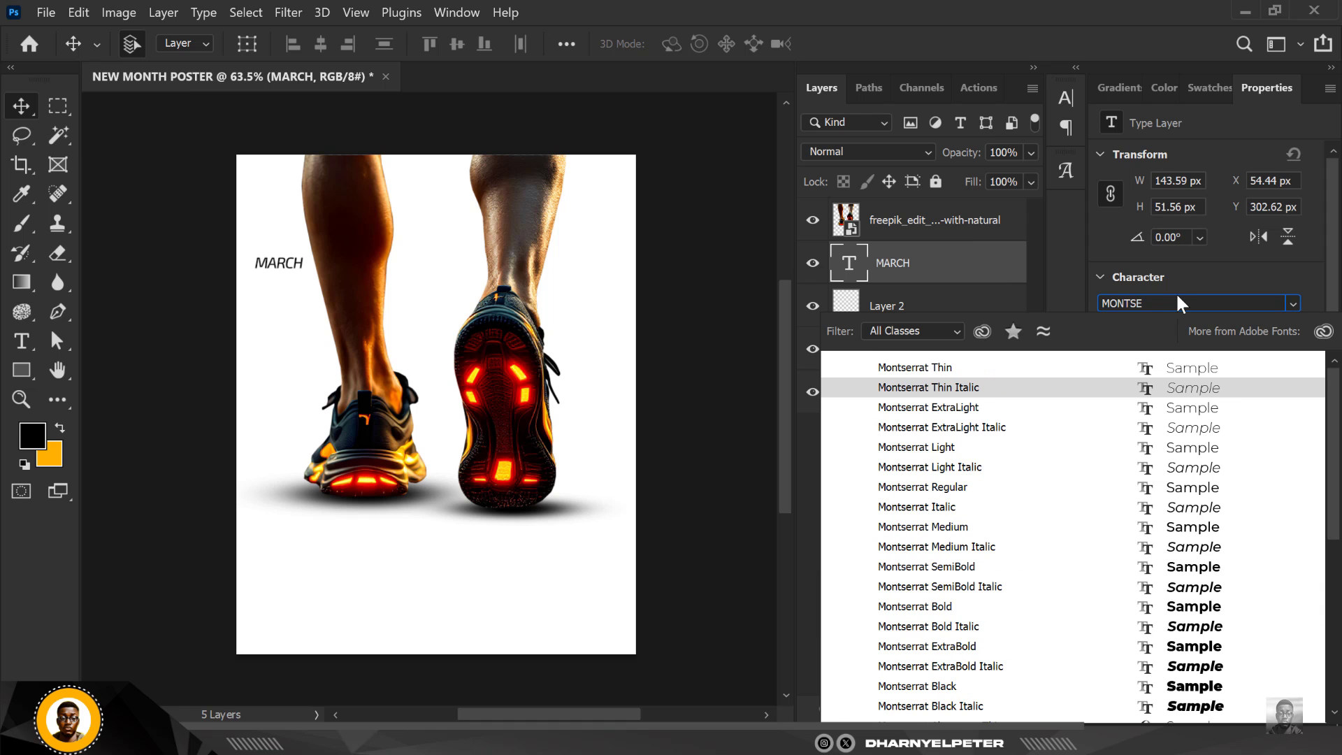
pyautogui.press('Return')
pyautogui.press('Down')
pyautogui.press('Down')
pyautogui.press('Down')
pyautogui.press('Down')
pyautogui.press('Down')
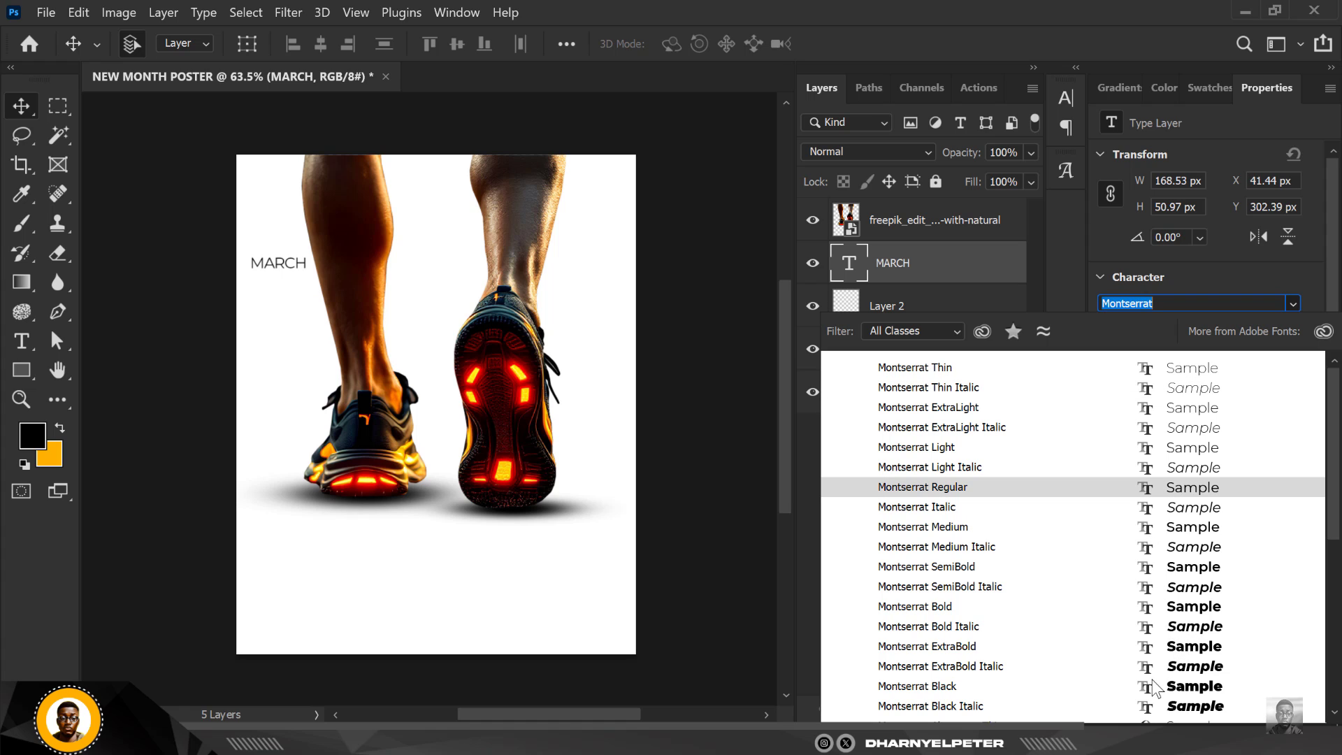
pyautogui.press('Down')
pyautogui.press('Down')
pyautogui.press('Down')
pyautogui.press('Down')
pyautogui.press('Down')
pyautogui.press('Down')
pyautogui.press('Down')
pyautogui.press('Down')
pyautogui.press('Down')
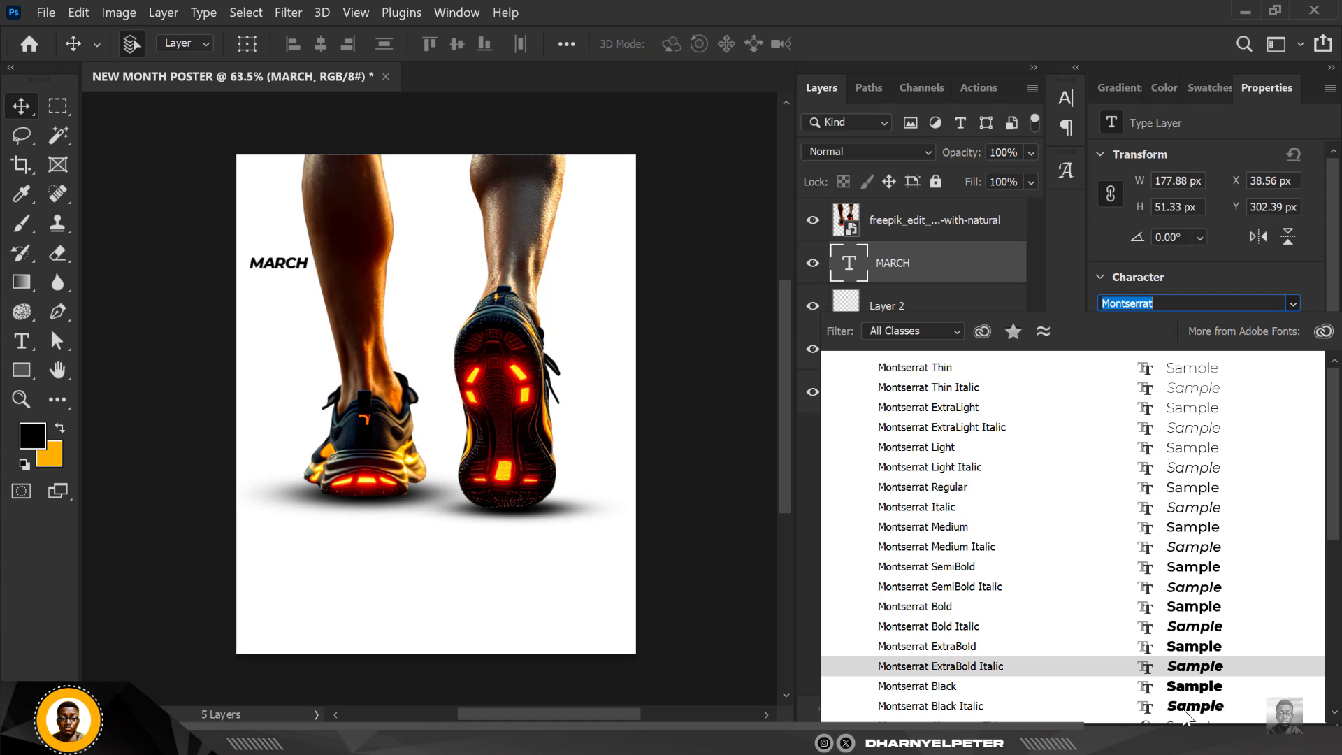
pyautogui.press('Down')
pyautogui.press('Down')
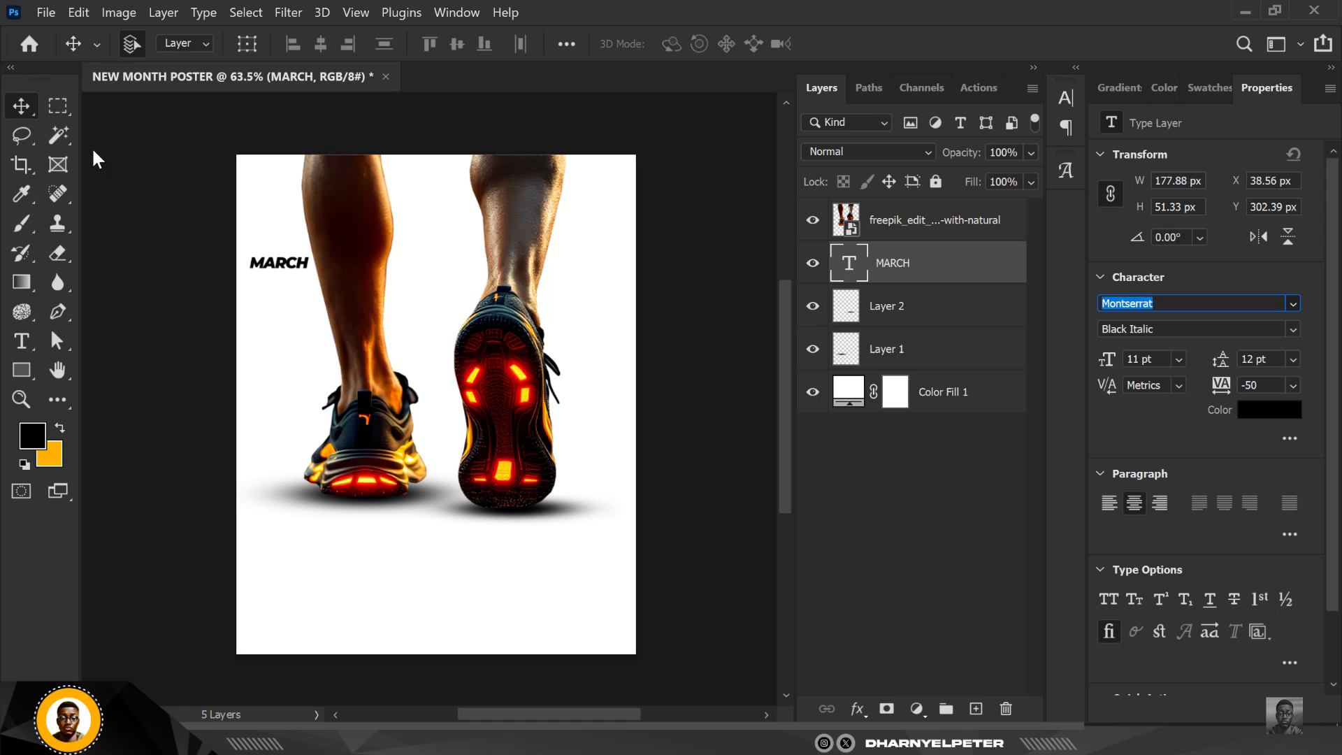
pyautogui.click(283, 269)
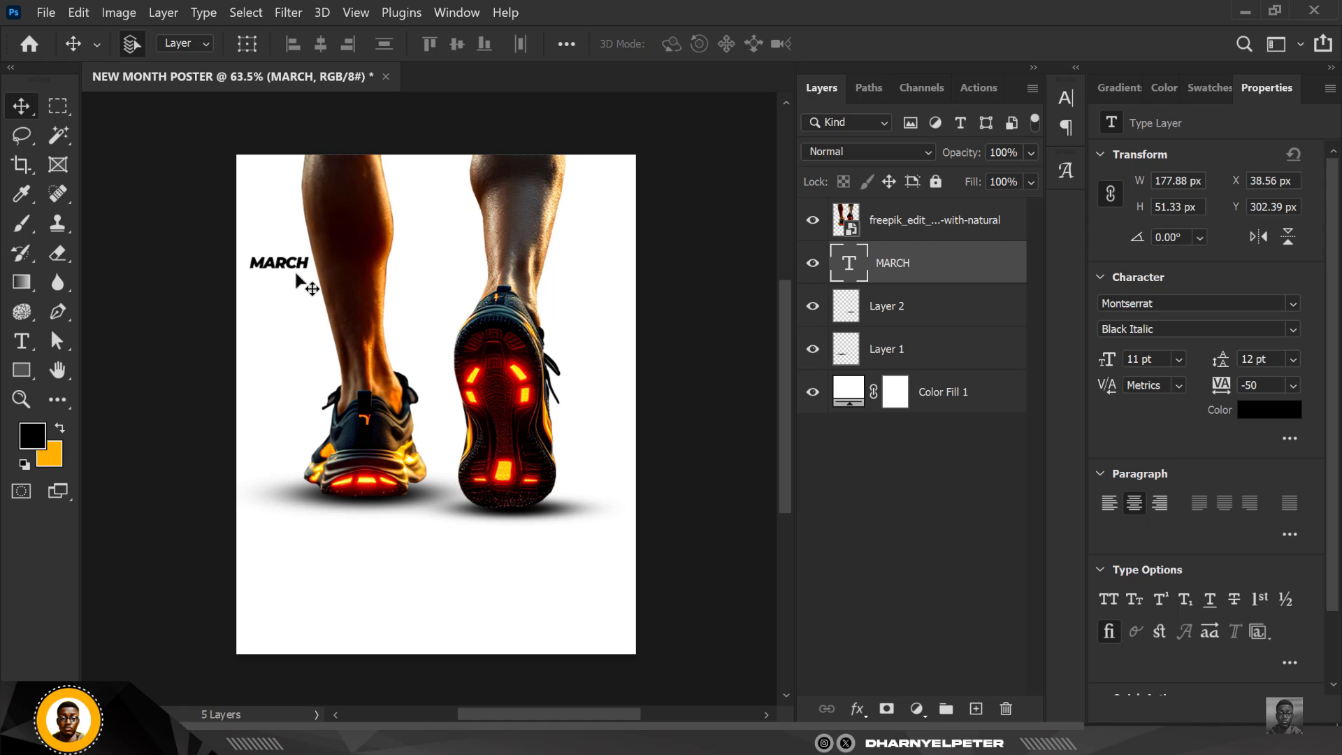
# Enlarge the MARCH text to about 65 pt and place it across the upper part of the poster behind the calves.
pyautogui.hotkey('ctrl', 't')
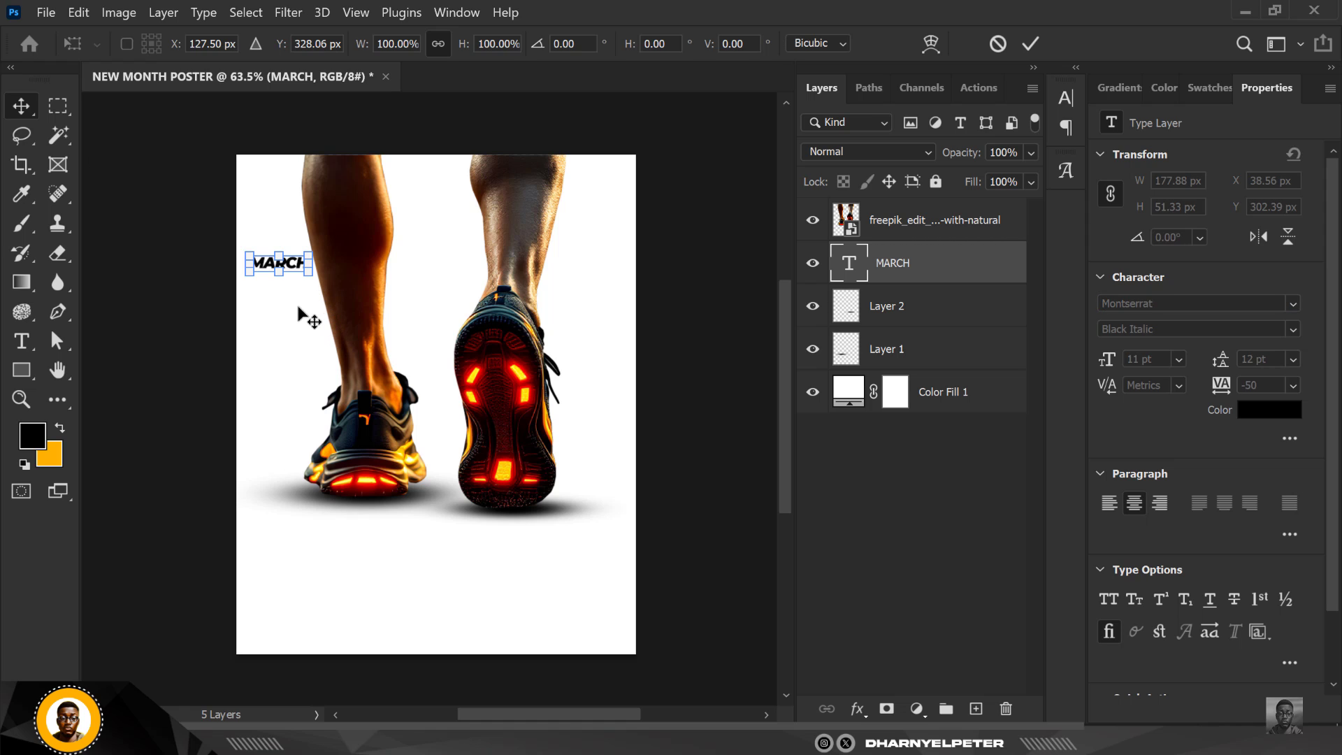
pyautogui.moveTo(308, 273); pyautogui.dragTo(667, 395)
pyautogui.moveTo(527, 323); pyautogui.dragTo(549, 297)
pyautogui.press('Return')
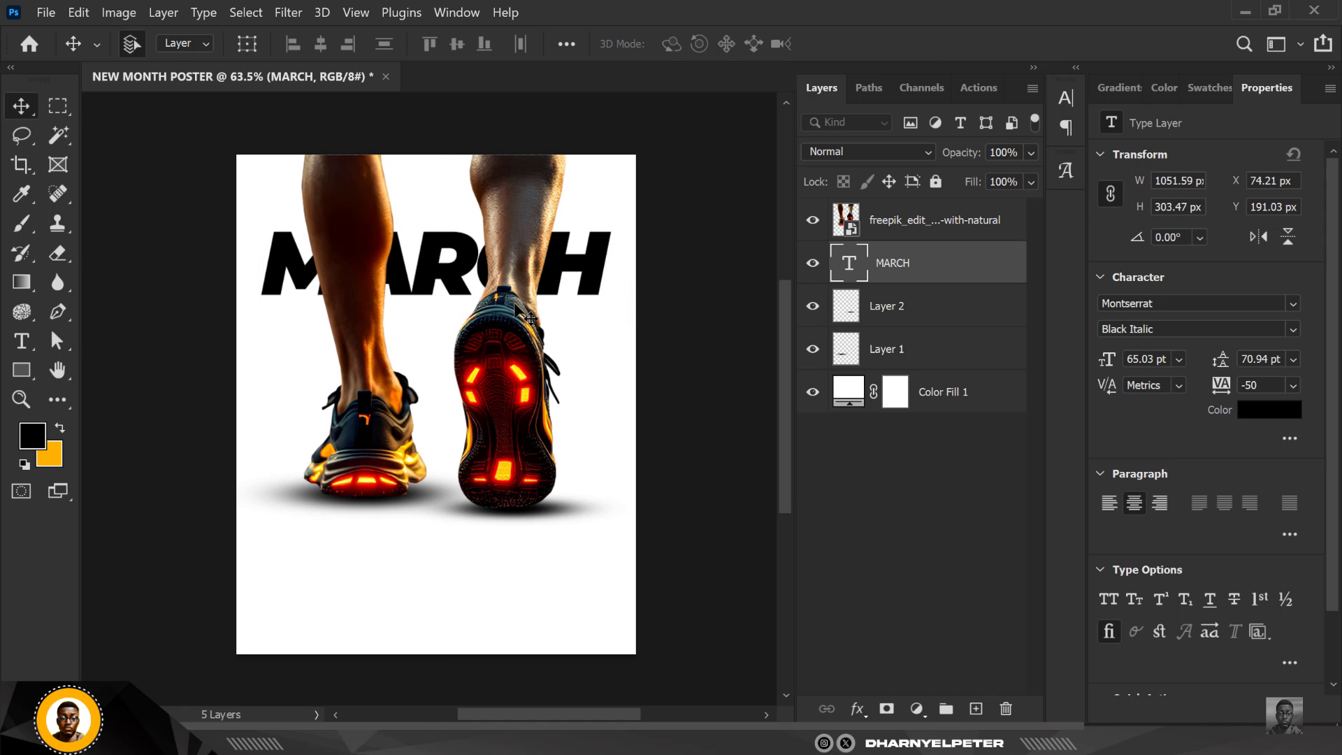
pyautogui.moveTo(429, 268); pyautogui.dragTo(434, 260)
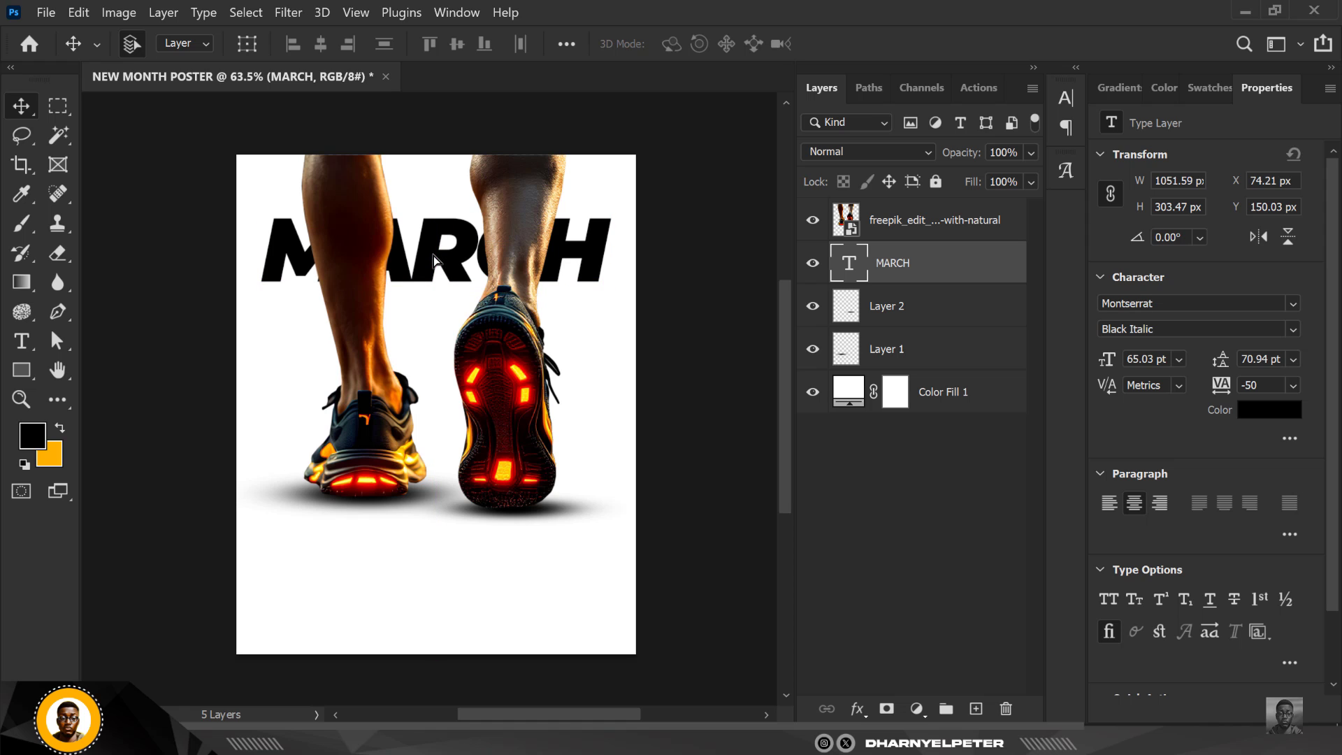
# With the legs layer hidden, duplicate the MARCH text twice and stack the copies directly beneath the original as three tight lines.
pyautogui.click(813, 222)
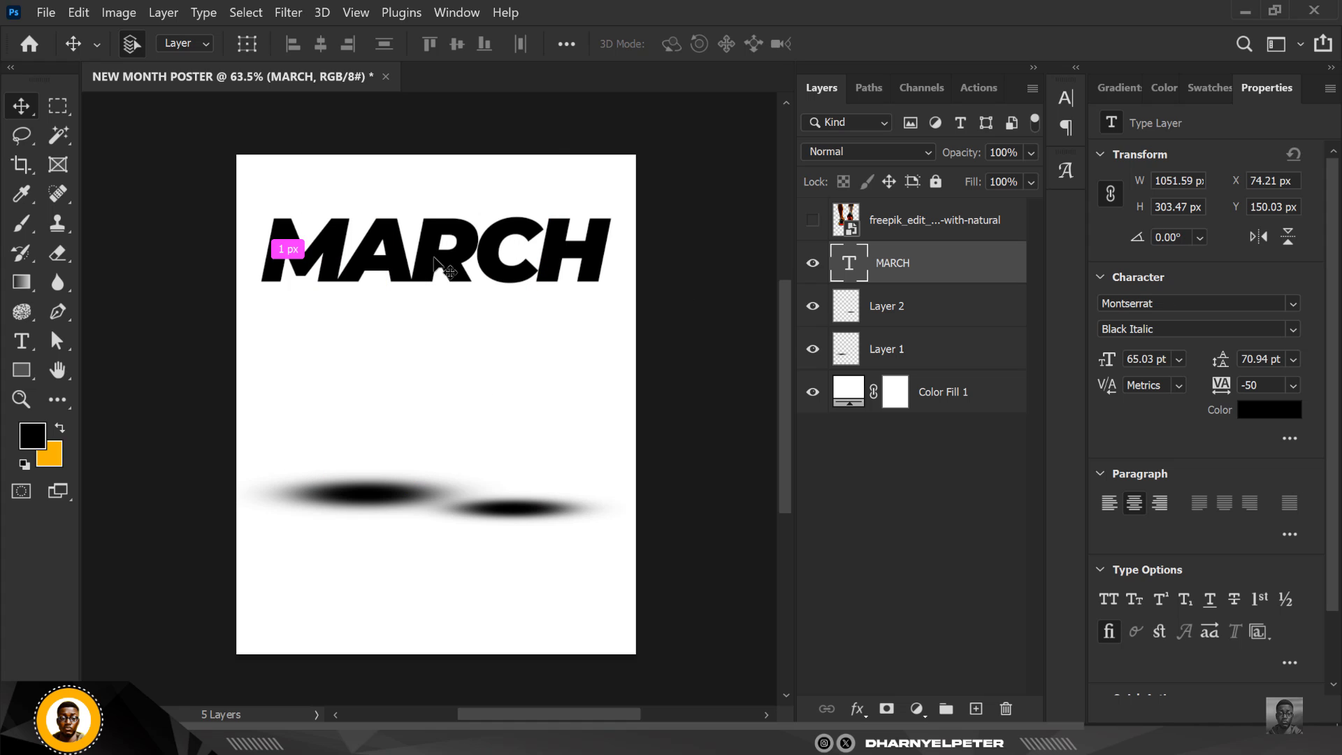
pyautogui.hotkey('ctrl', 'j')
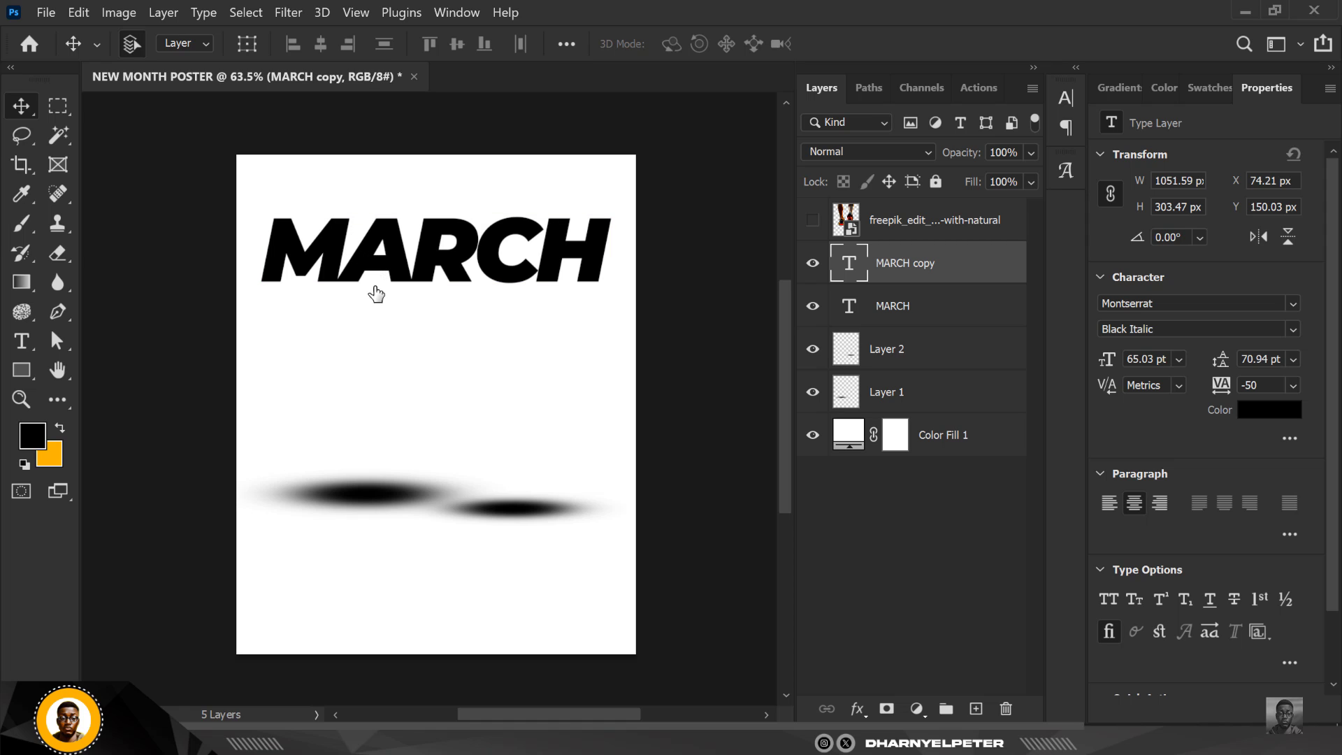
pyautogui.hotkey('alt', '[')
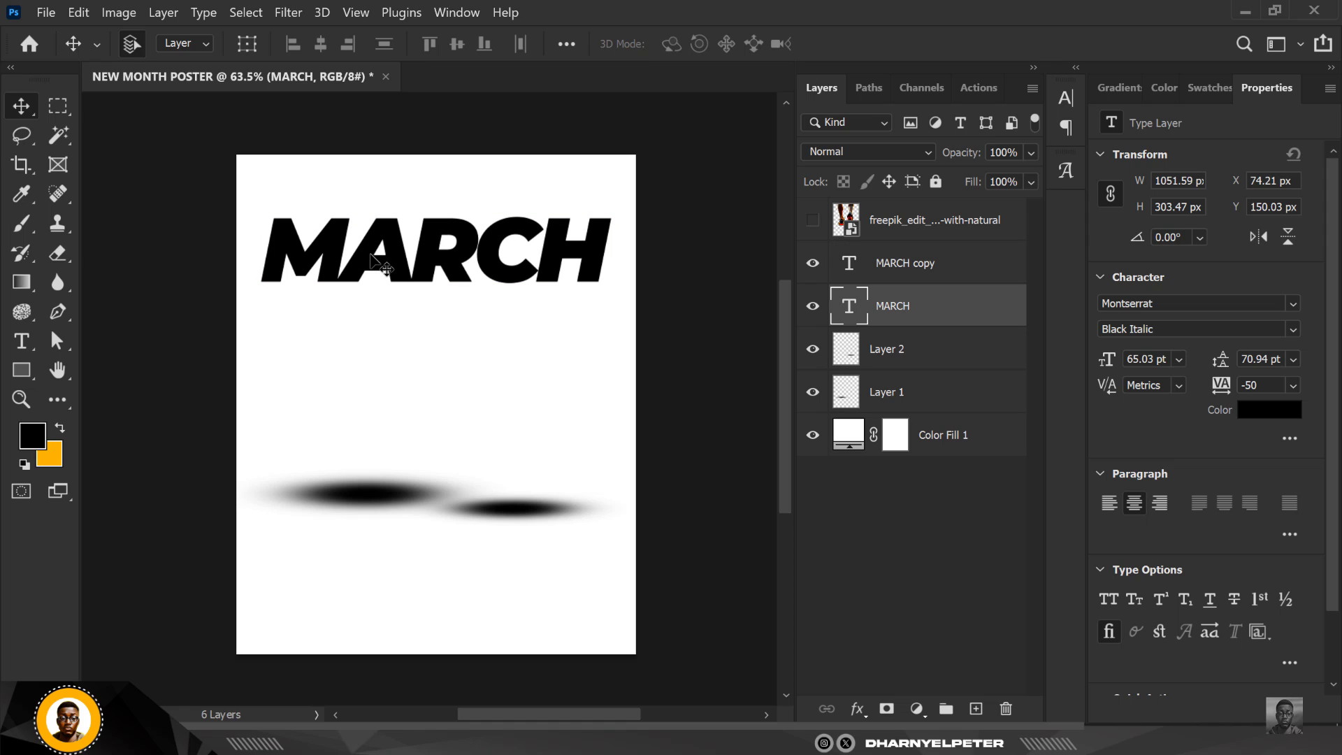
pyautogui.moveTo(383, 267); pyautogui.dragTo(366, 326)
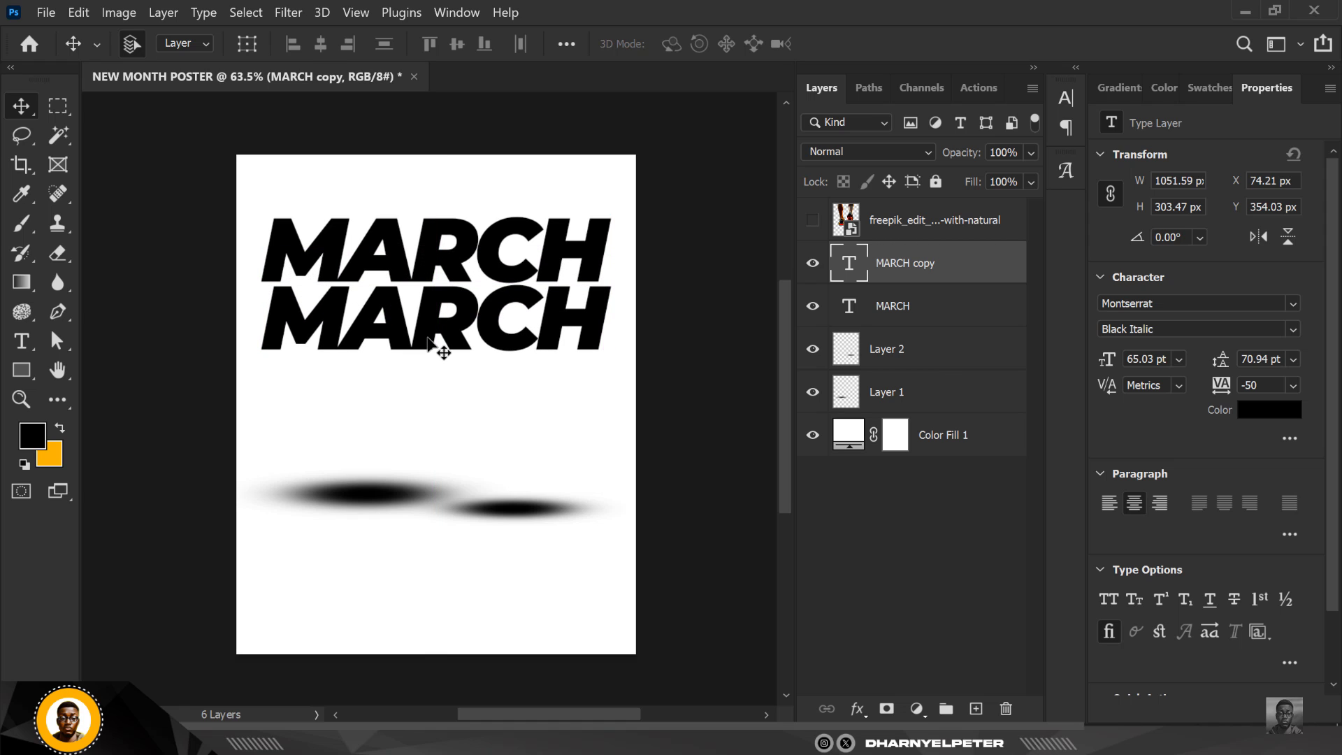
pyautogui.hotkey('ctrl', 'j')
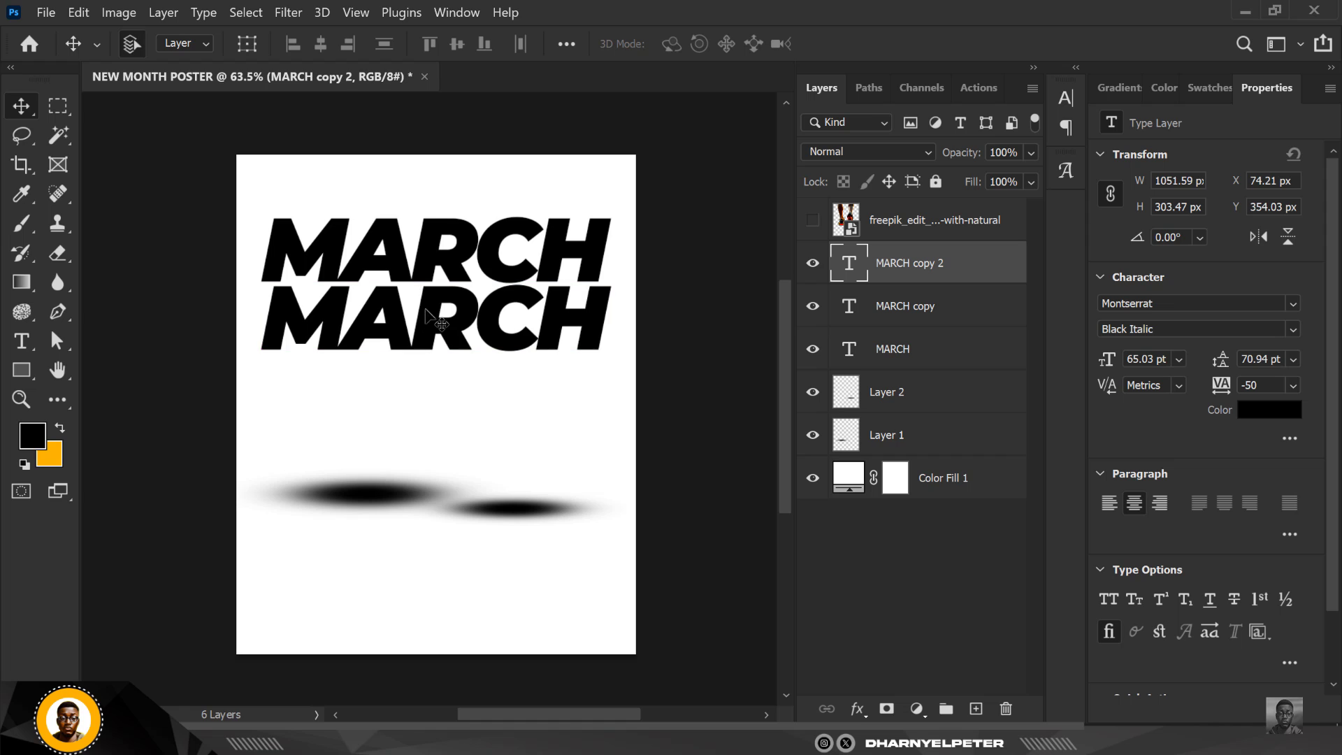
pyautogui.moveTo(427, 318); pyautogui.dragTo(418, 383)
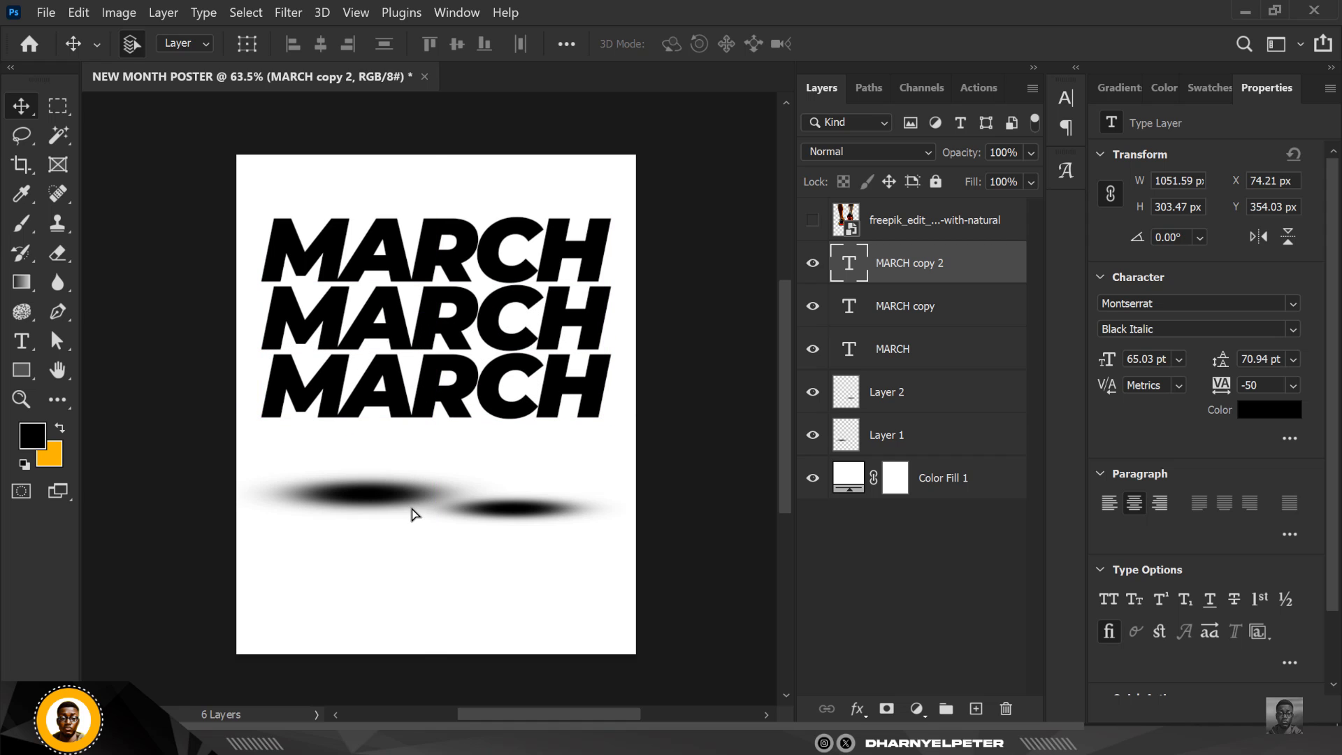
# With the legs layer shown again, recolor all three MARCH text layers orange, about #ff9600, and group them.
pyautogui.click(908, 361)
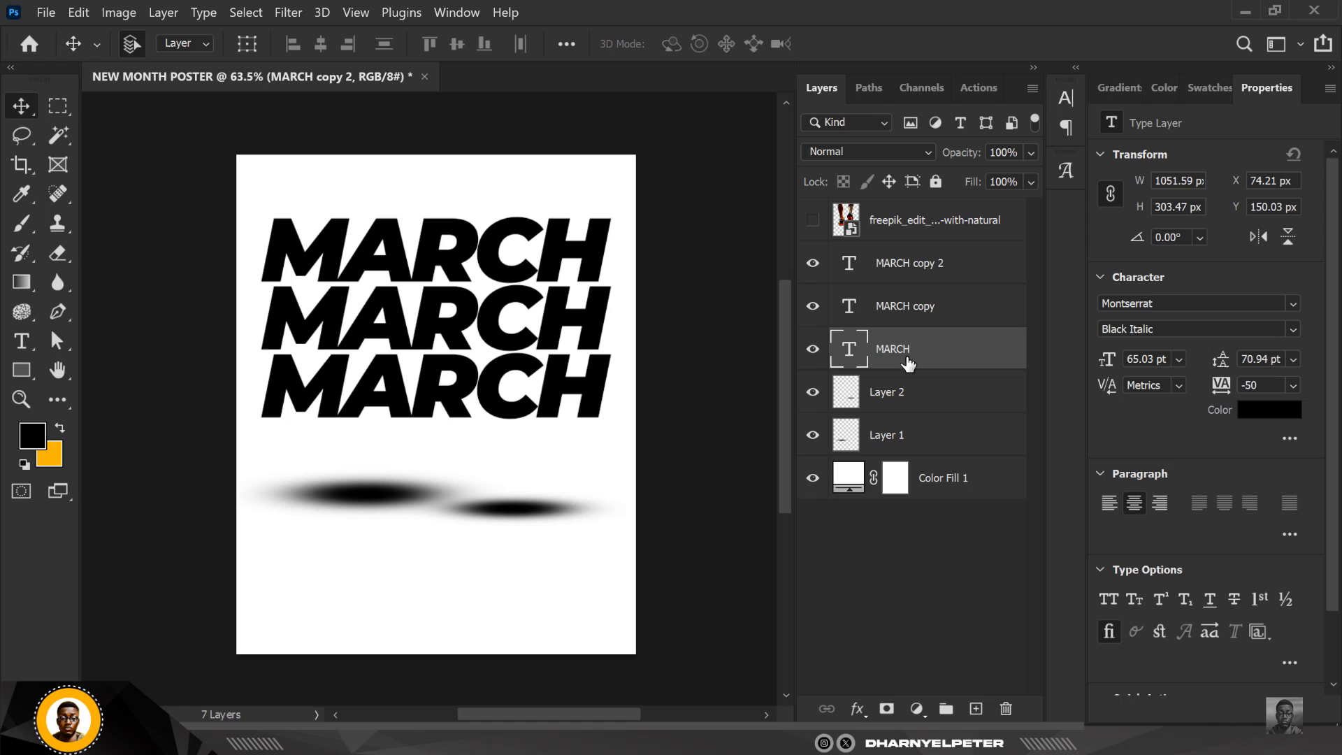
pyautogui.click(813, 222)
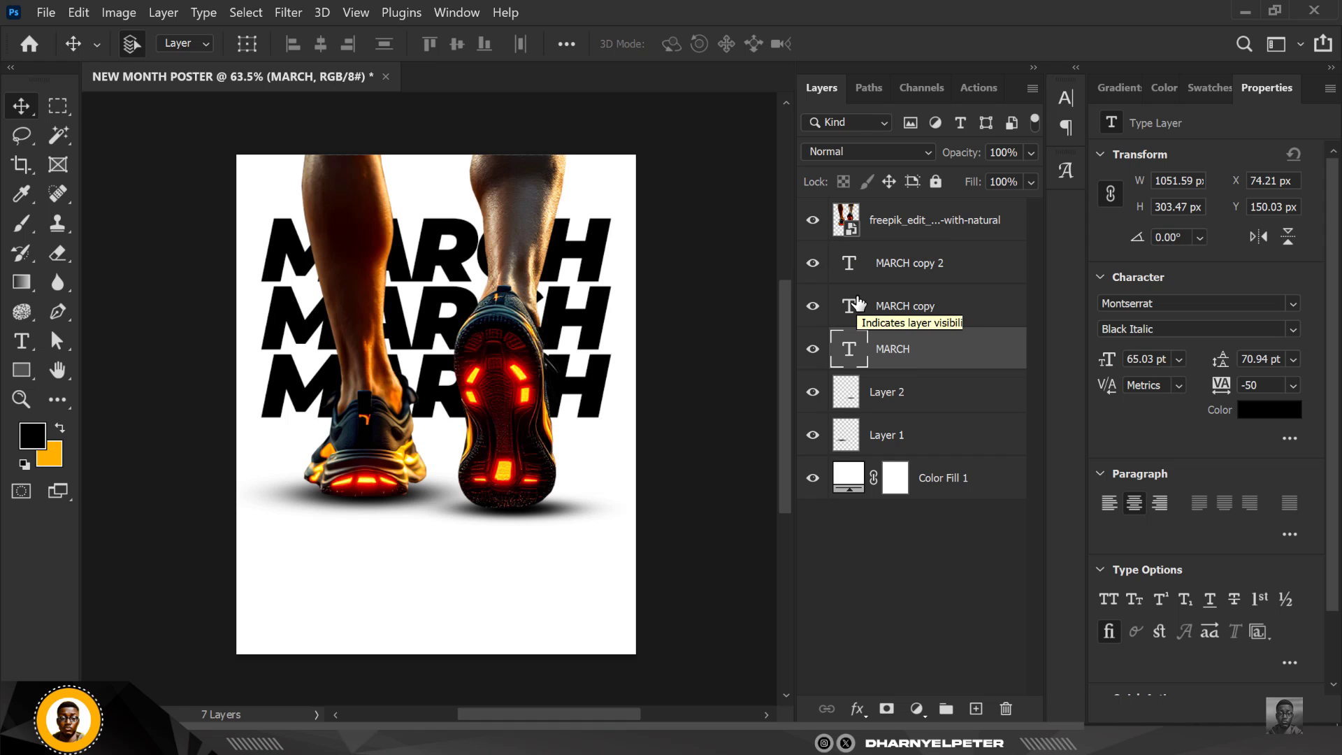
pyautogui.keyDown('shift'); pyautogui.click(941, 272); pyautogui.keyUp('shift')
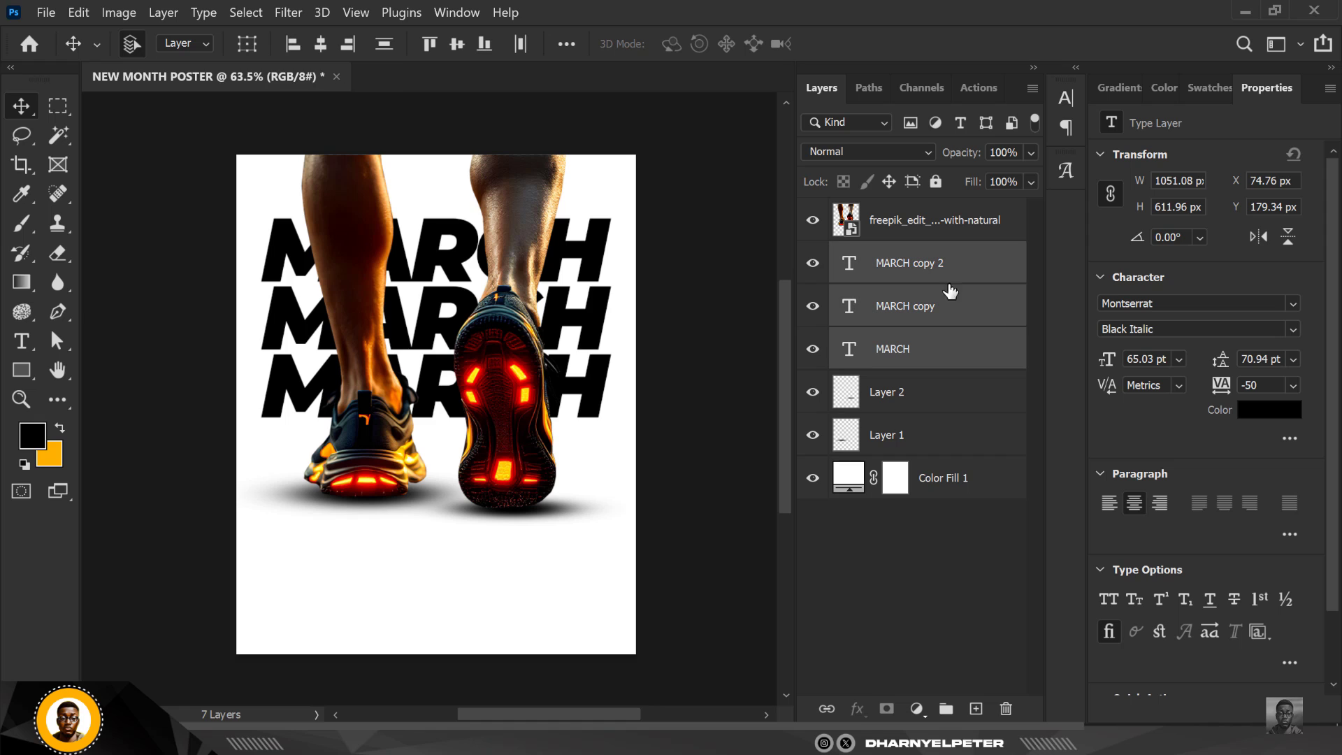
pyautogui.click(1266, 411)
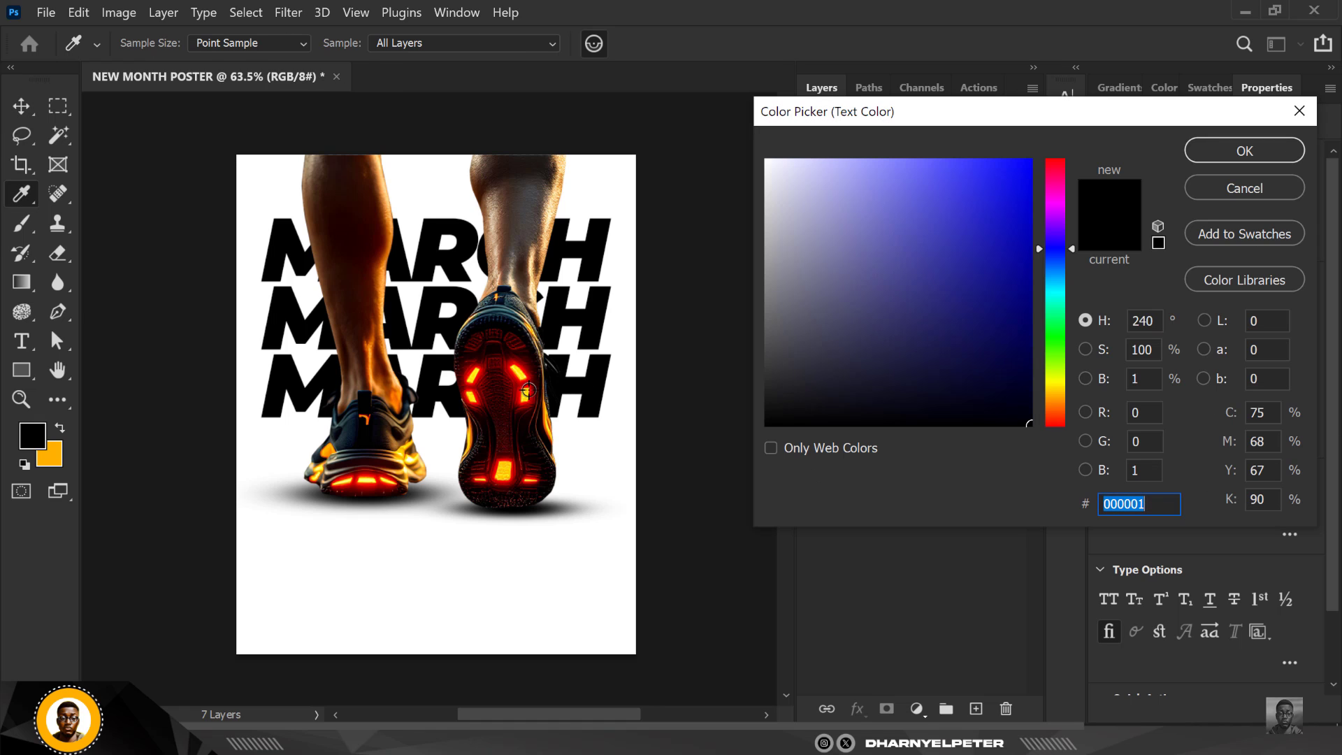
pyautogui.click(520, 376)
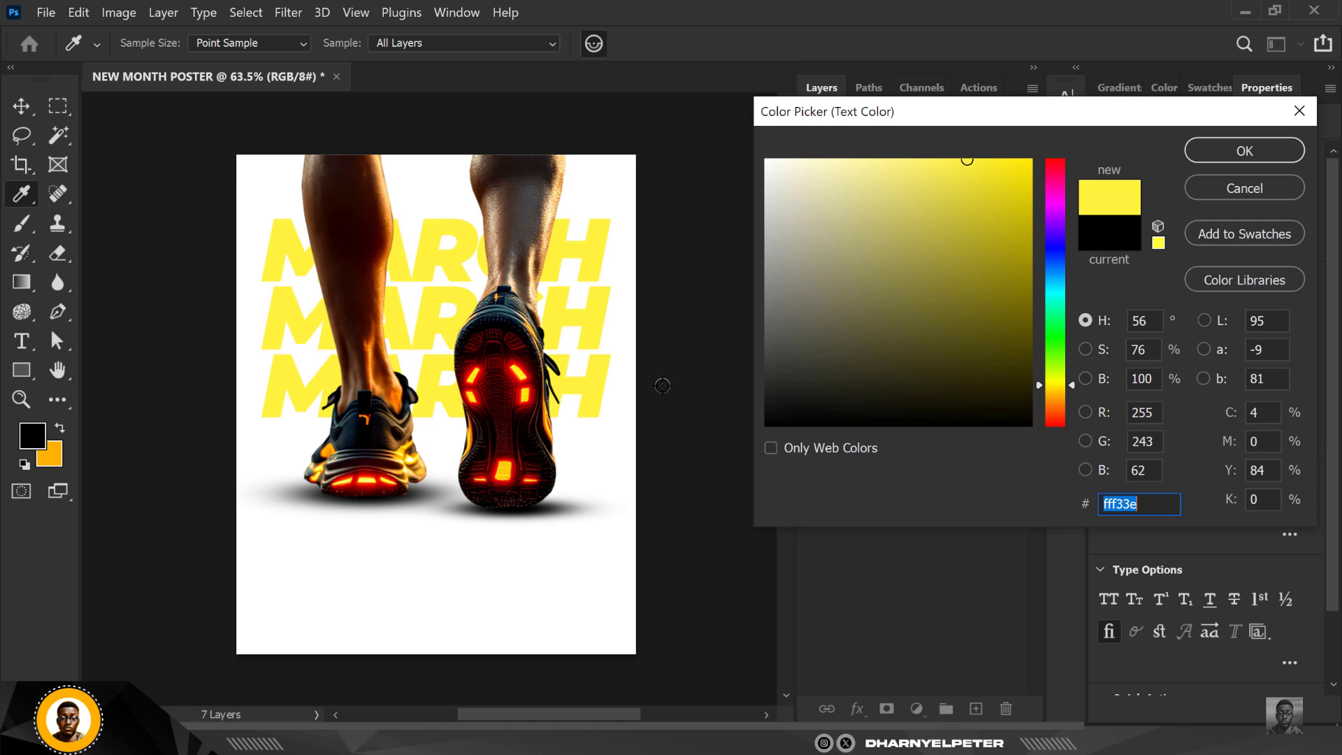
pyautogui.click(468, 374)
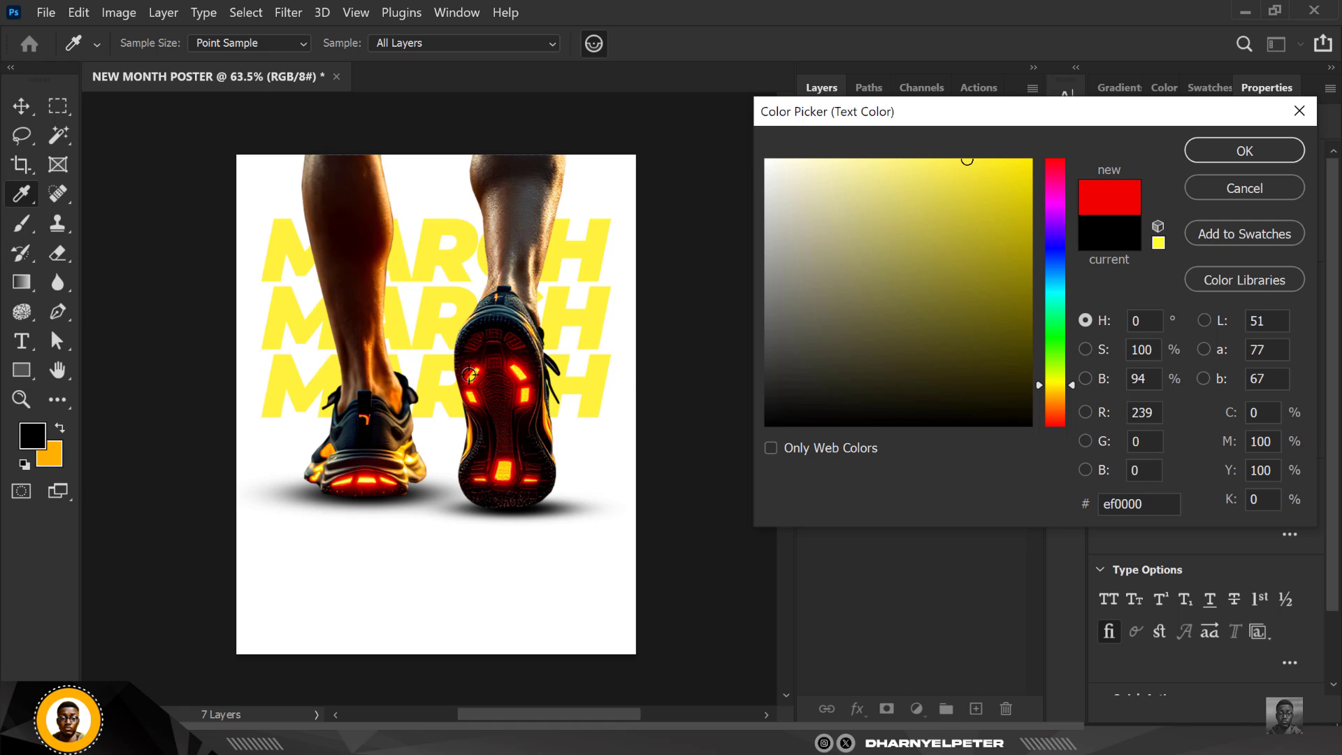
pyautogui.click(1059, 412)
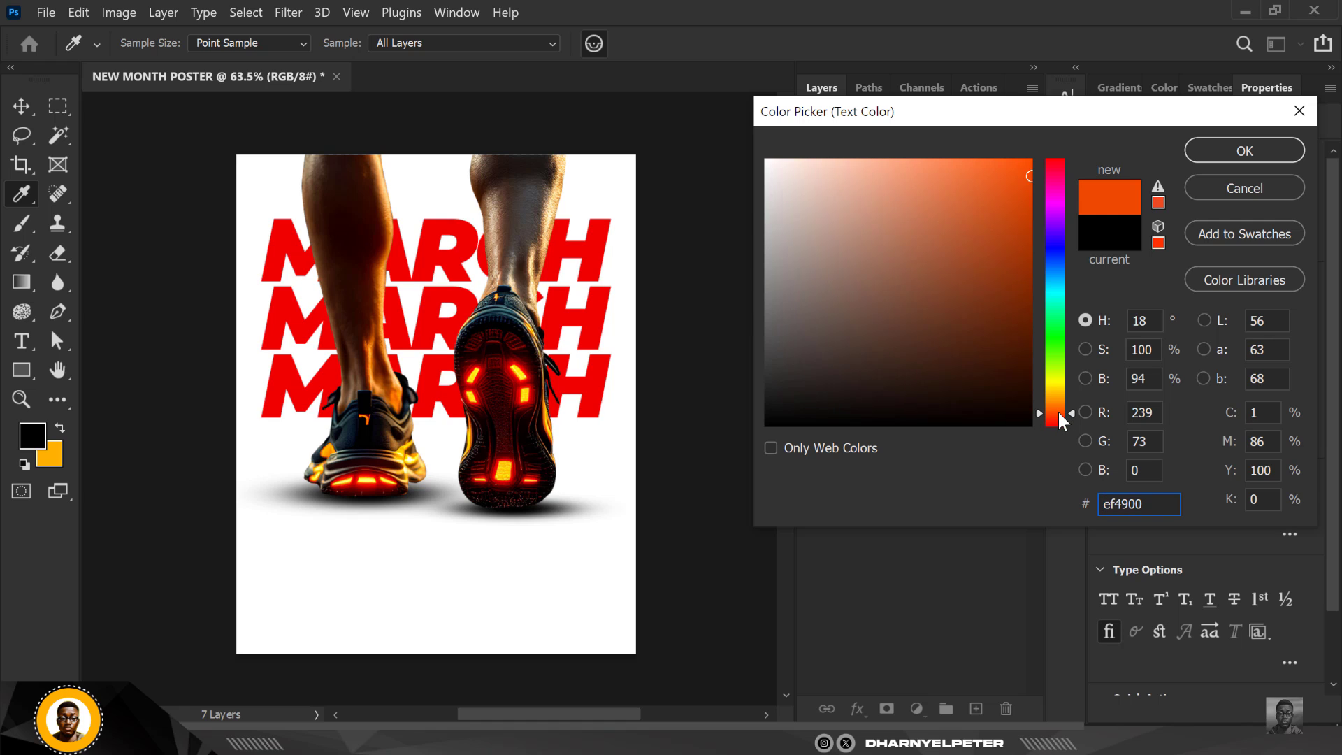
pyautogui.click(1055, 406)
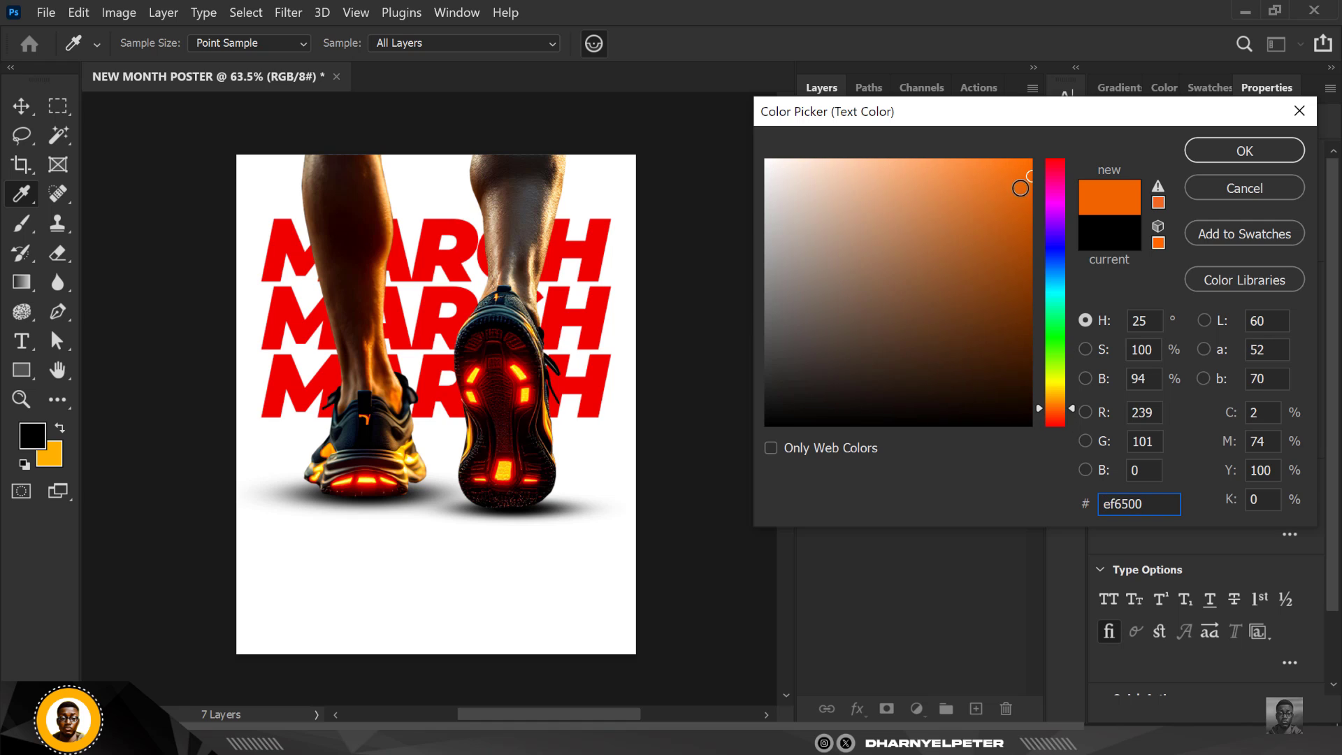
pyautogui.moveTo(1030, 174); pyautogui.dragTo(1007, 224)
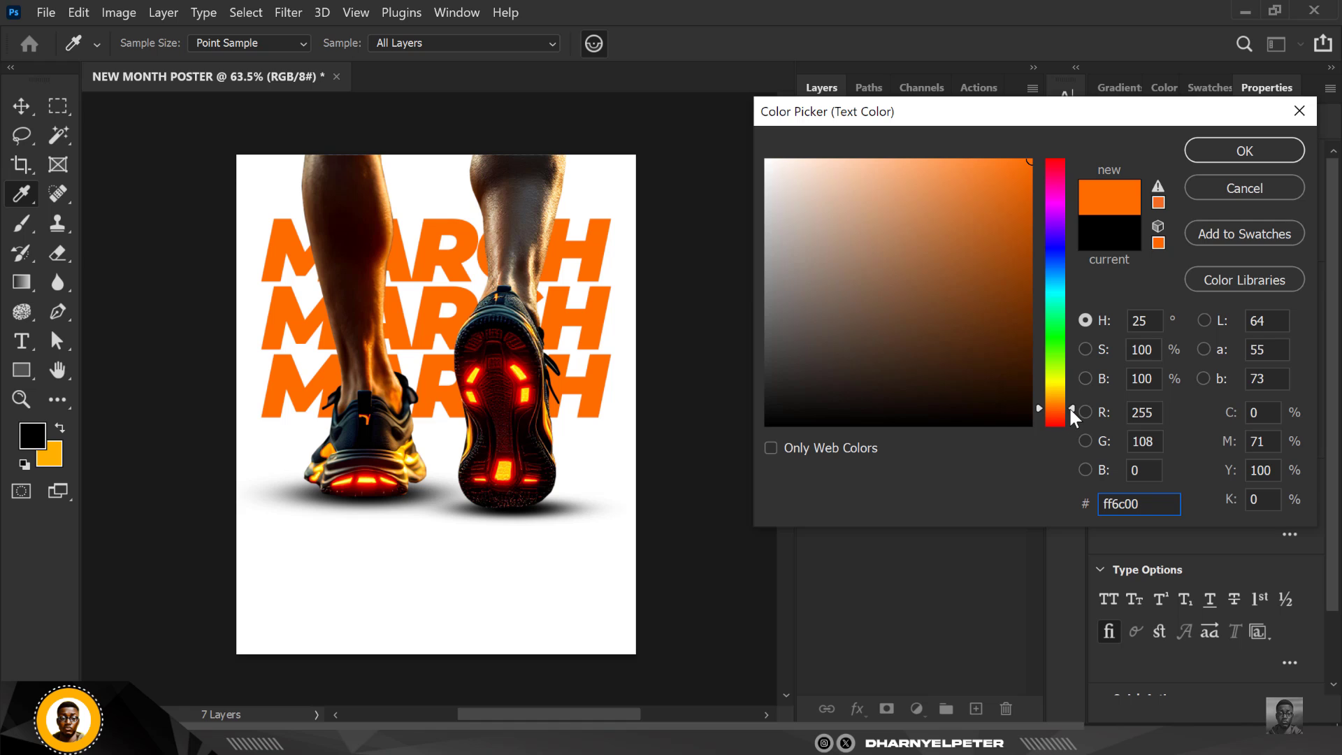
pyautogui.moveTo(1069, 405); pyautogui.dragTo(1069, 401)
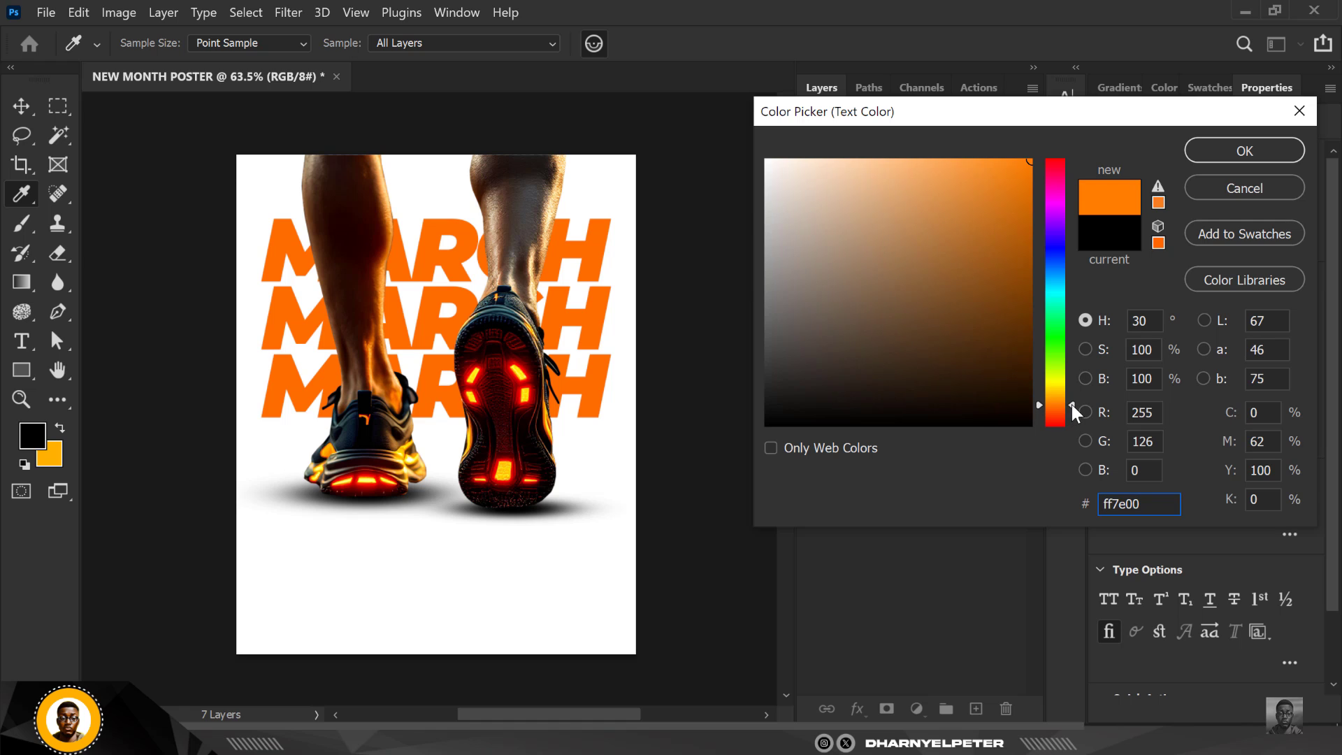
pyautogui.moveTo(1071, 405); pyautogui.dragTo(1072, 400)
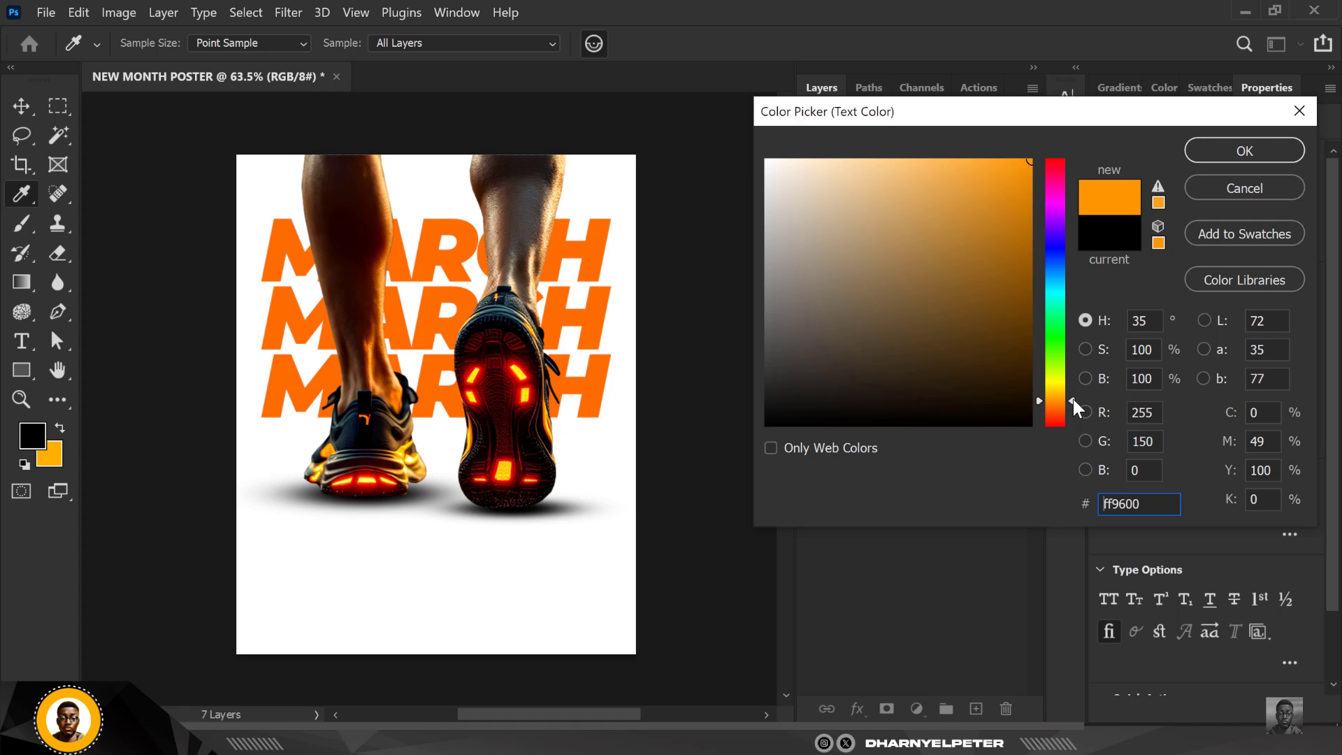
pyautogui.click(1235, 161)
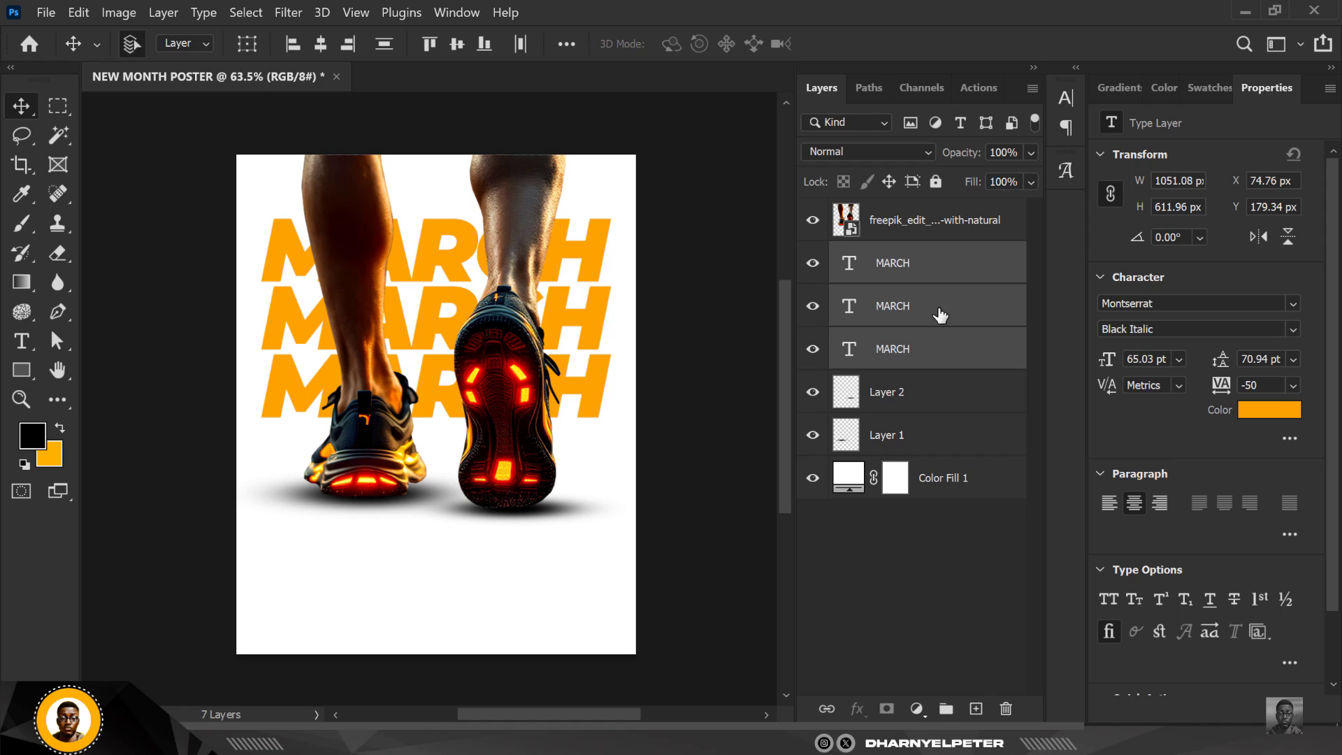
pyautogui.hotkey('ctrl', 'g')
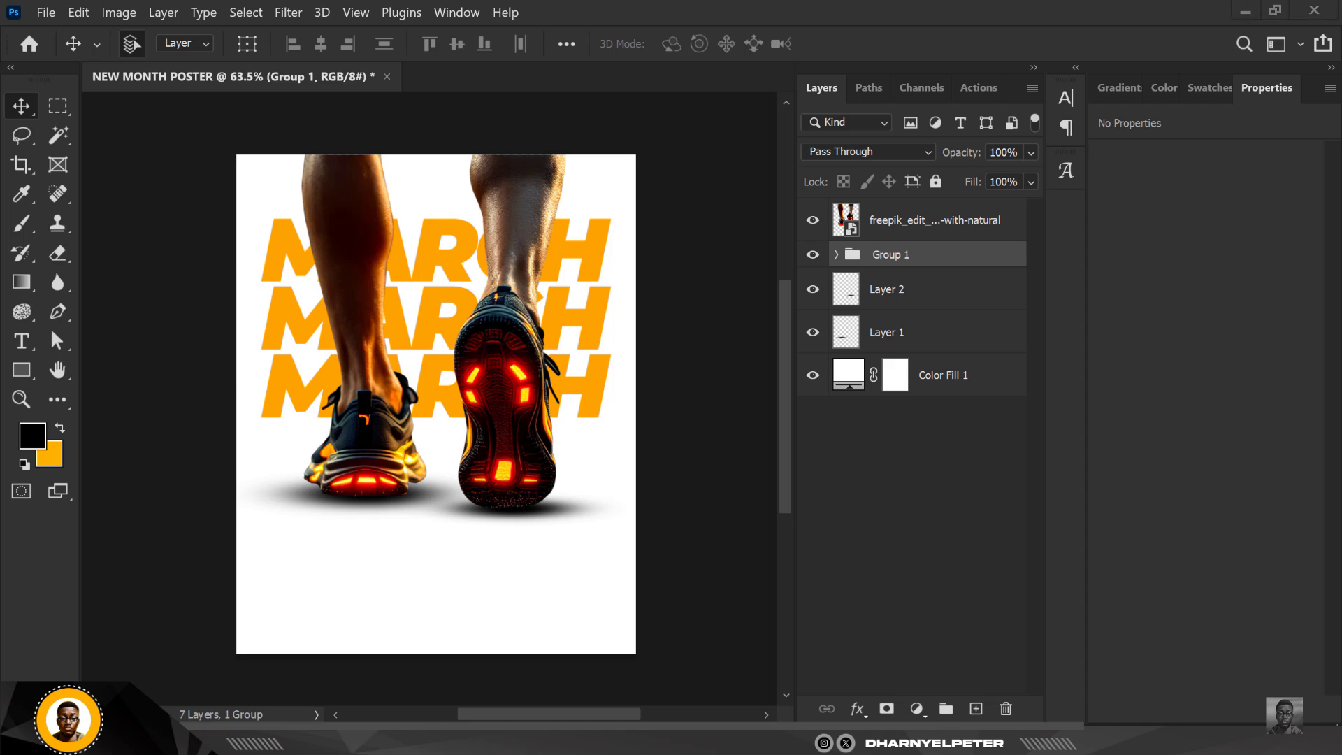
# Place the colorful abstract swirl image above the MARCH group, rotated about 90° to cover the text, and clip it to the group.
pyautogui.hotkey('alt', 'Tab')
pyautogui.moveTo(239, 152); pyautogui.dragTo(426, 351)
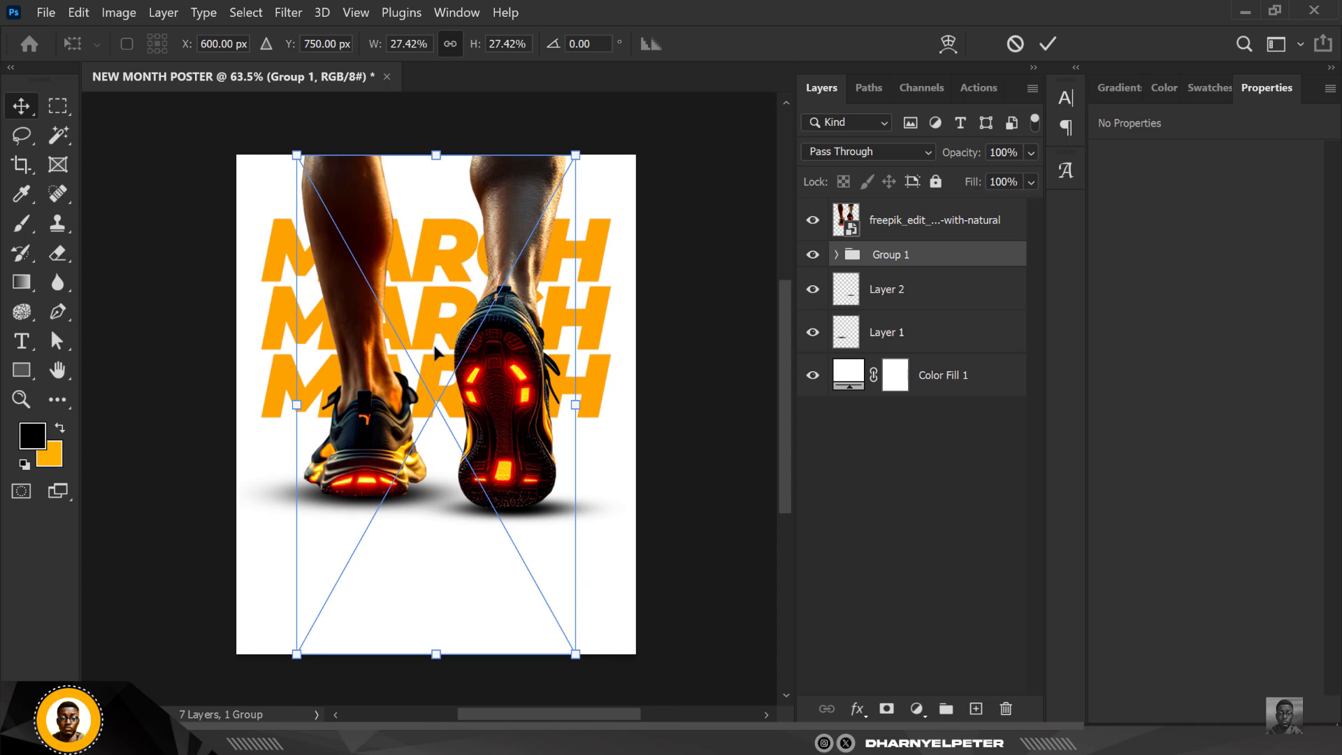
pyautogui.moveTo(626, 294); pyautogui.dragTo(563, 638)
pyautogui.click(588, 376)
pyautogui.moveTo(589, 376); pyautogui.dragTo(589, 292)
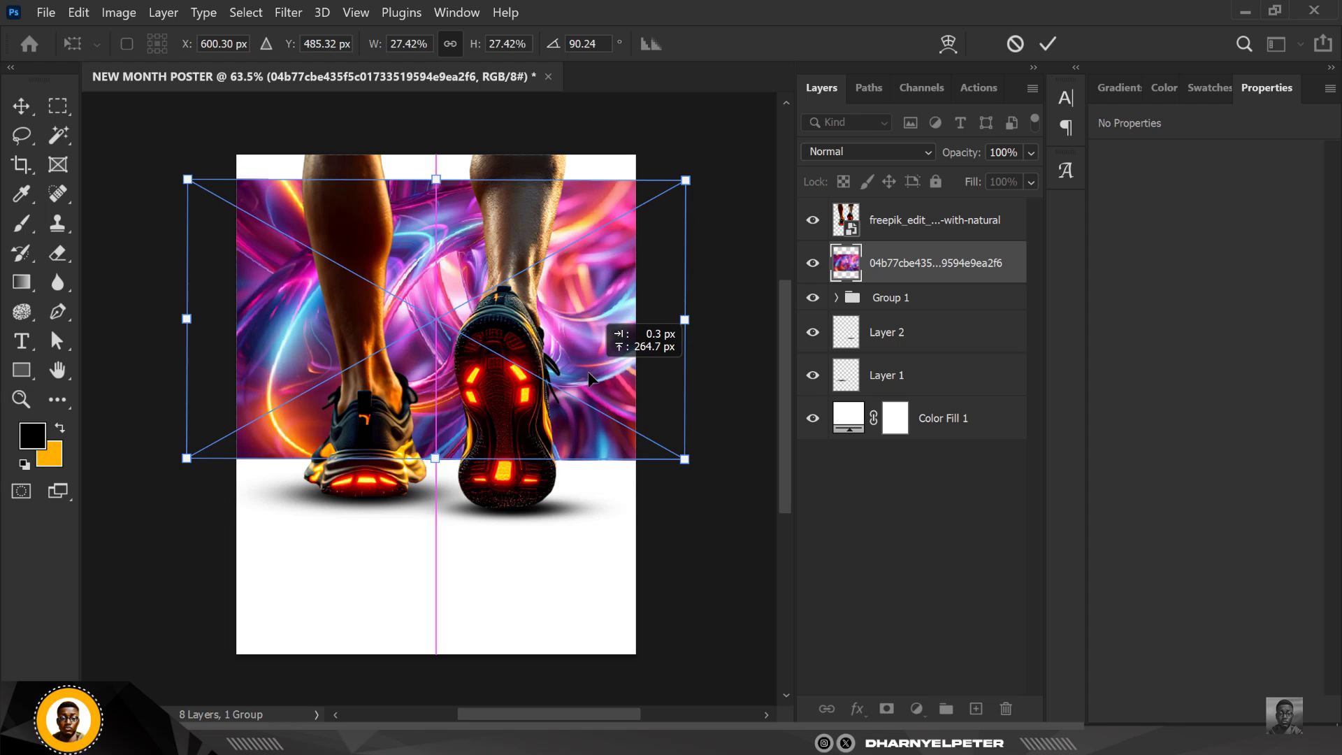
pyautogui.moveTo(588, 371); pyautogui.dragTo(588, 371)
pyautogui.press('Return')
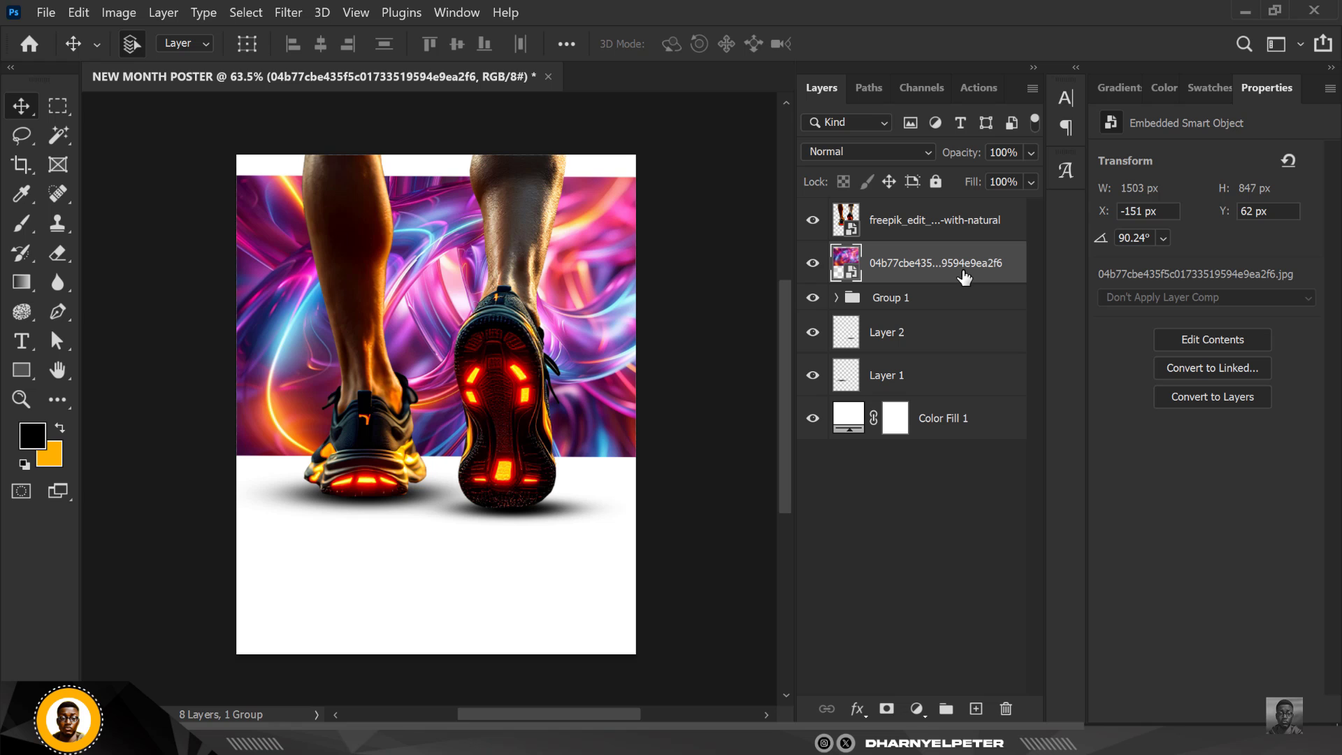
pyautogui.rightClick(965, 272)
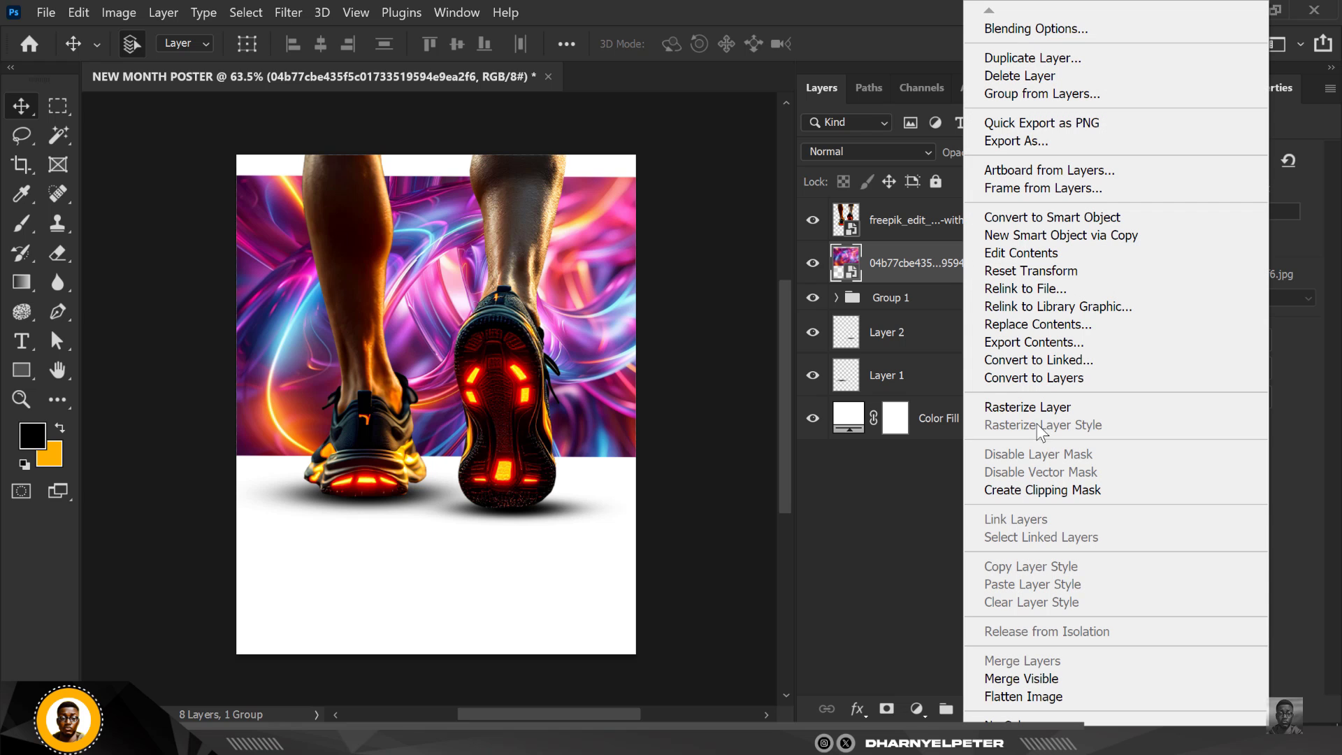
pyautogui.click(1055, 488)
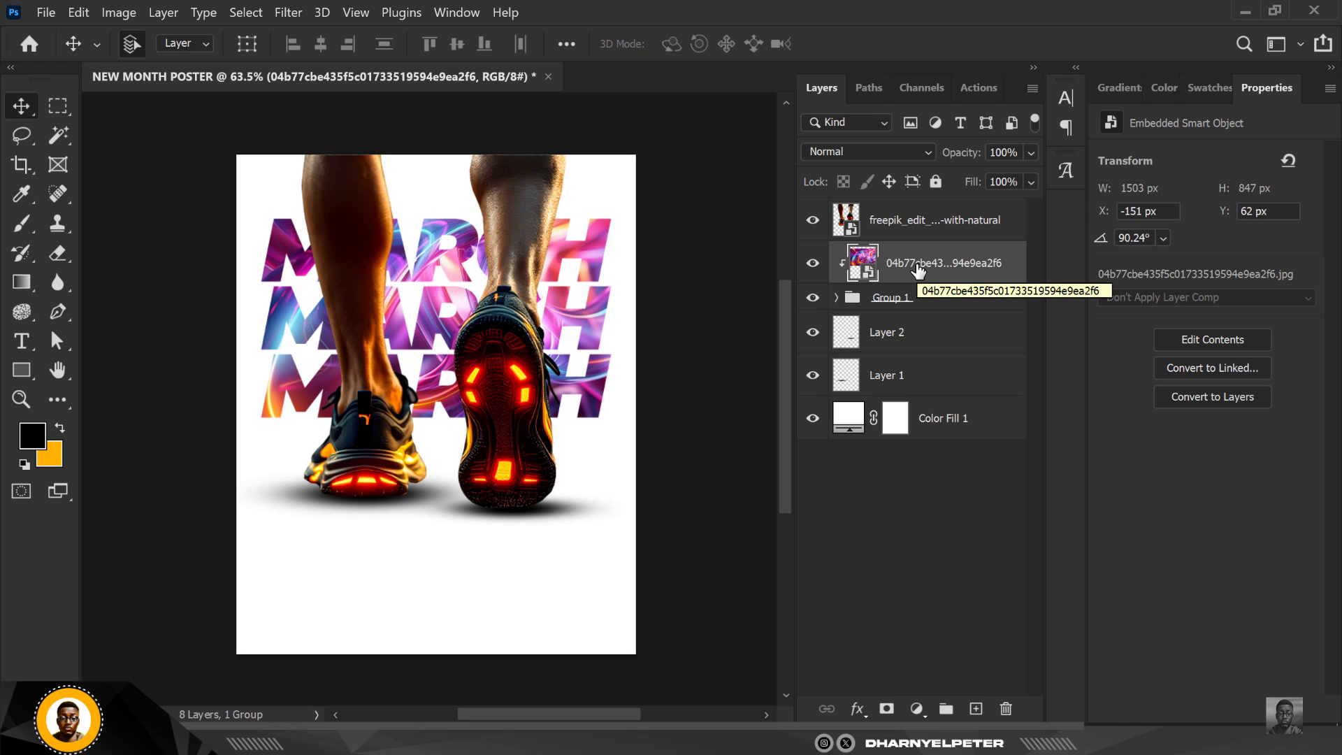
# Desaturate the clipped swirl image with Hue/Saturation at -100 saturation and set its blend mode to Soft Light.
pyautogui.press('i')
pyautogui.hotkey('ctrl', 'u')
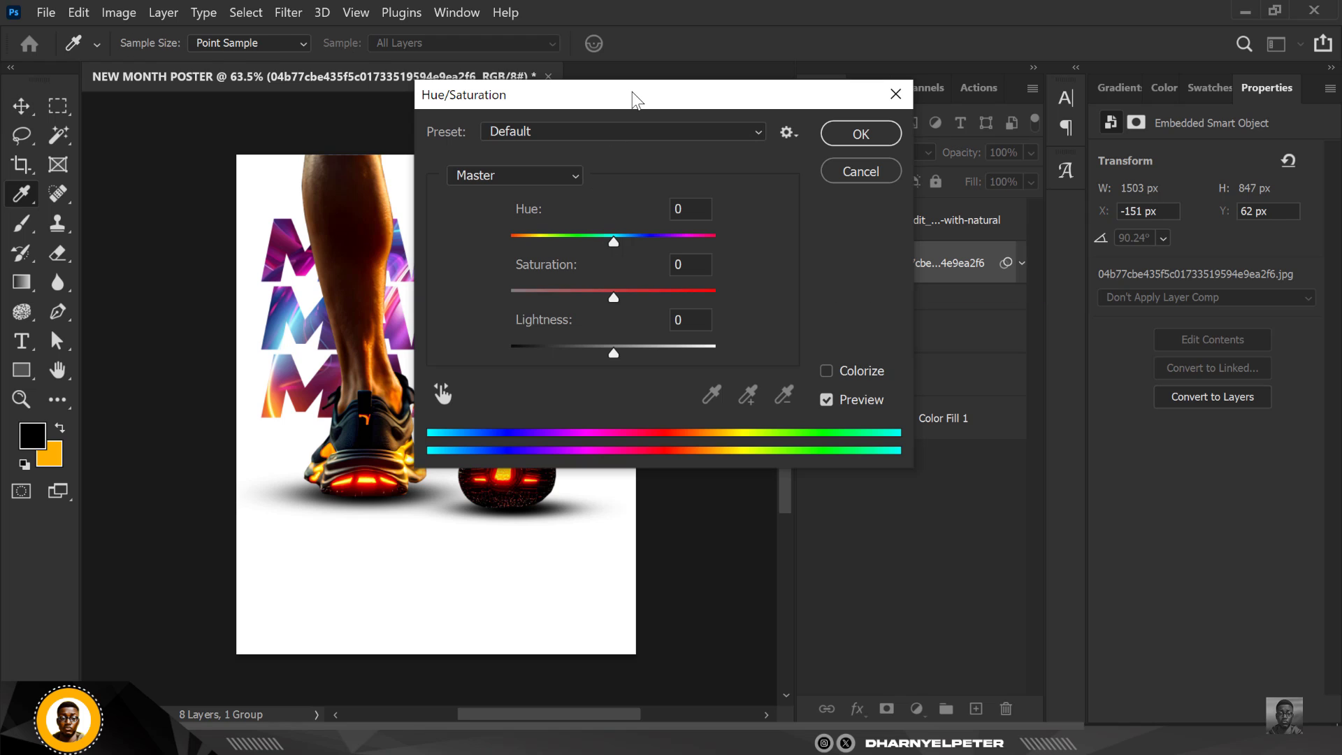
pyautogui.moveTo(950, 325); pyautogui.dragTo(847, 322)
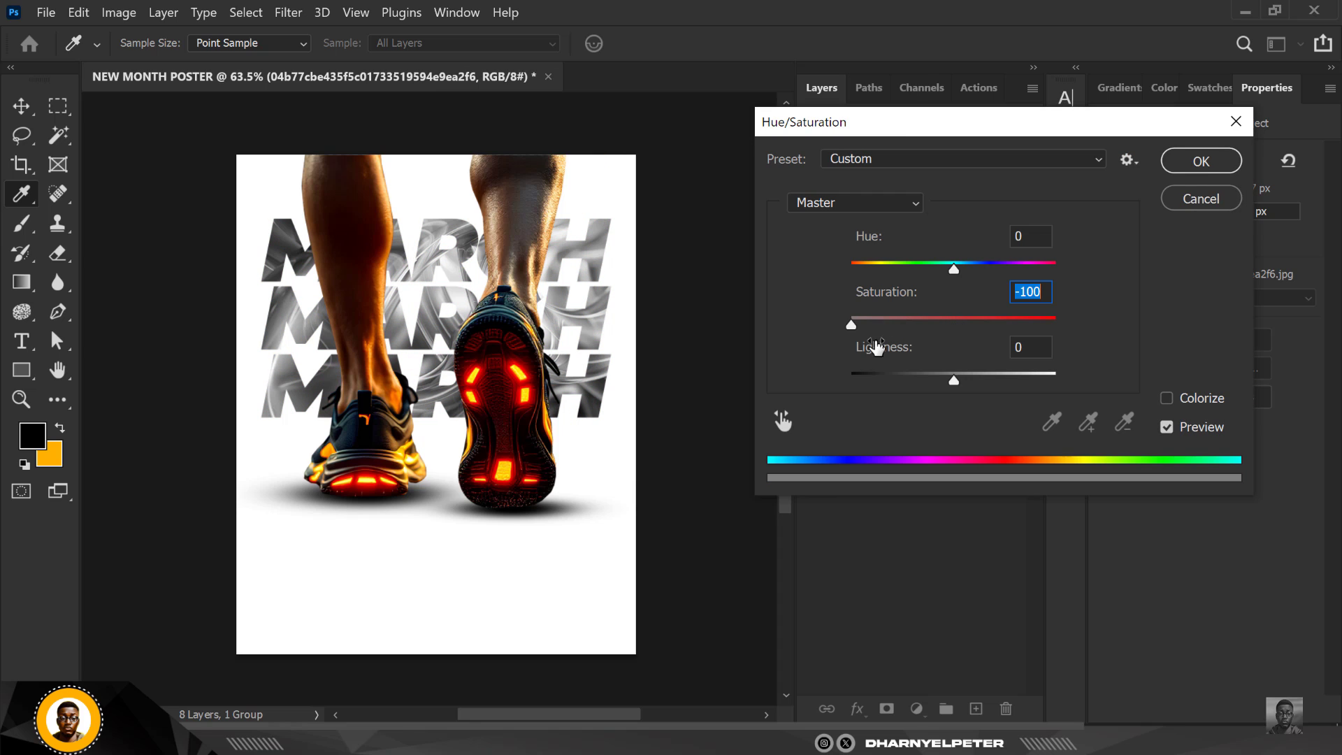
pyautogui.click(1200, 155)
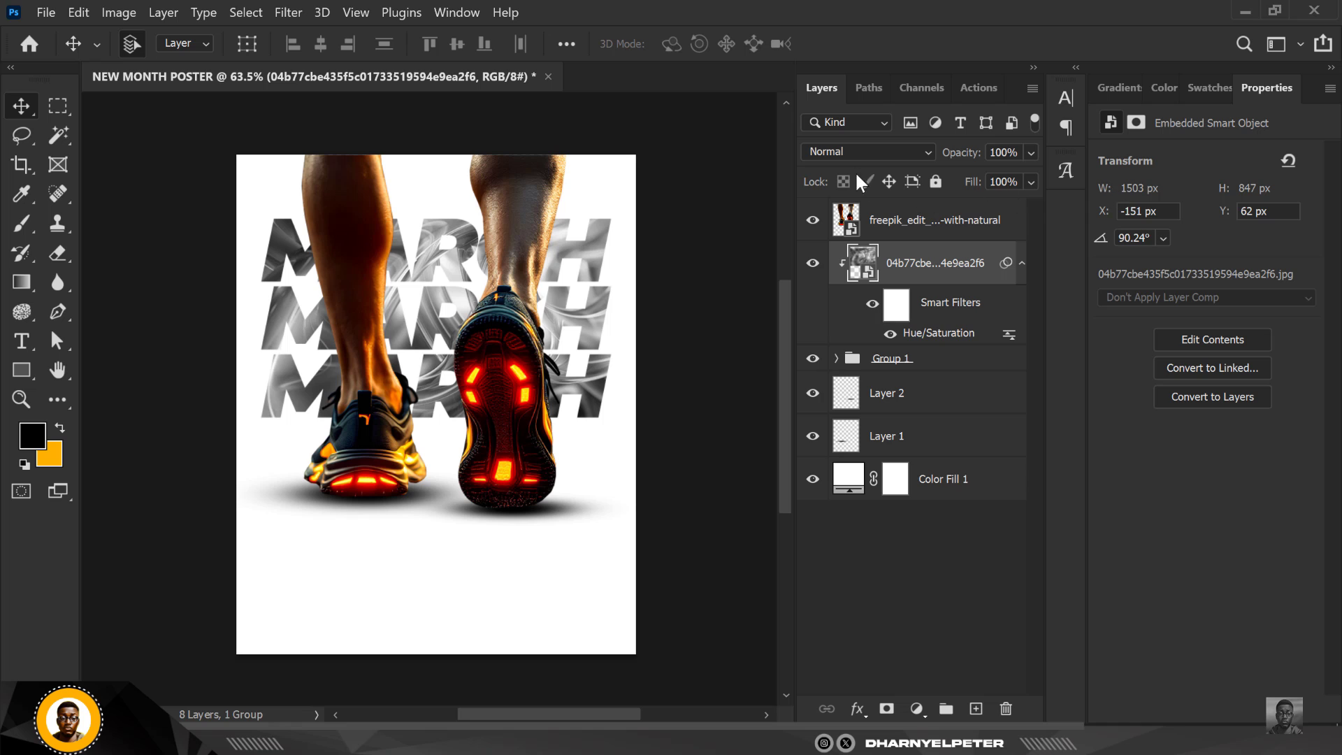
pyautogui.click(869, 153)
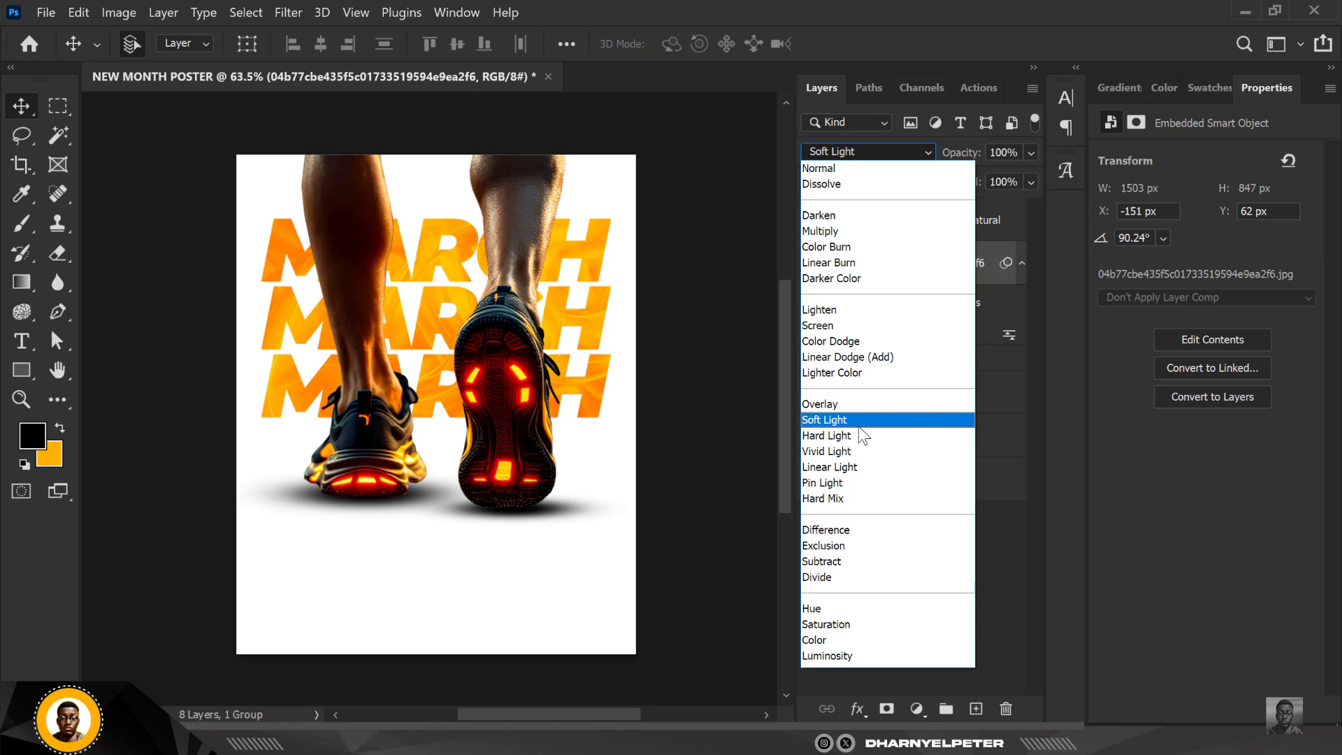
pyautogui.click(859, 425)
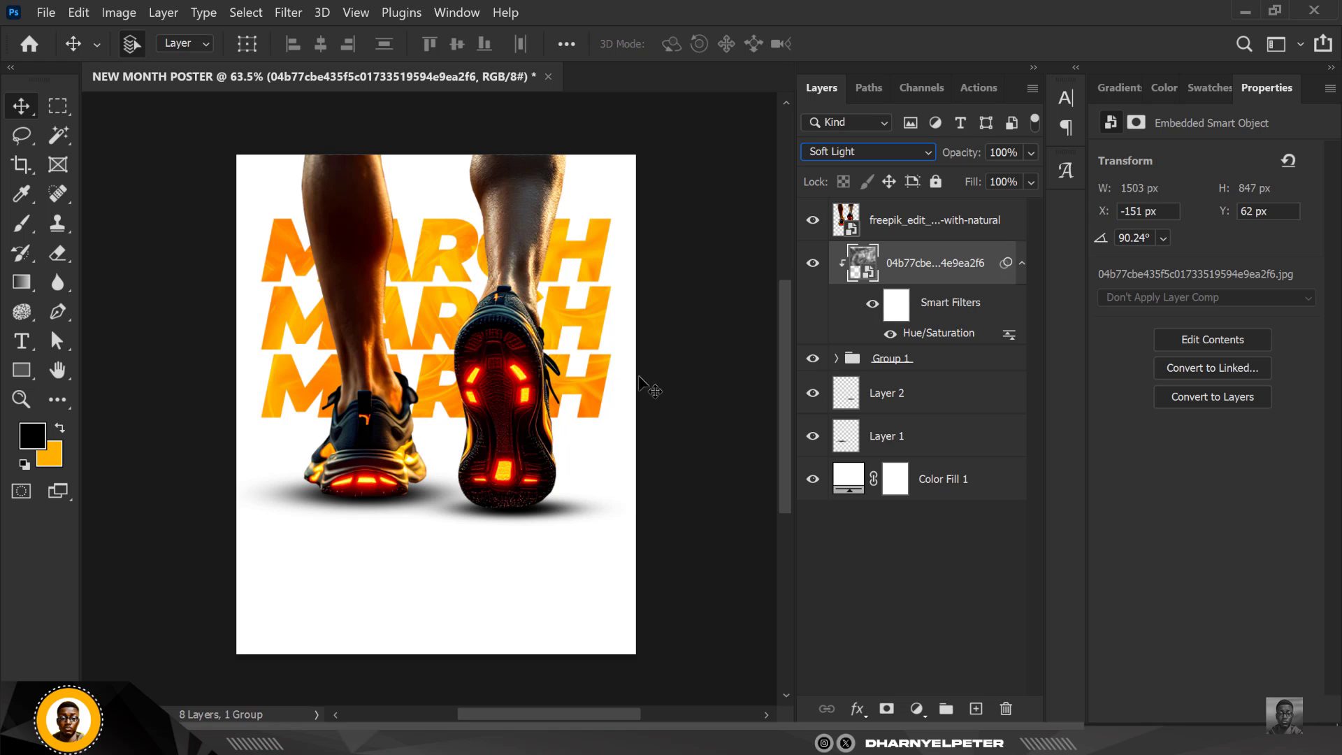
# Set the blend mode of the legs layer and both shadow layers to Darken.
pyautogui.click(926, 224)
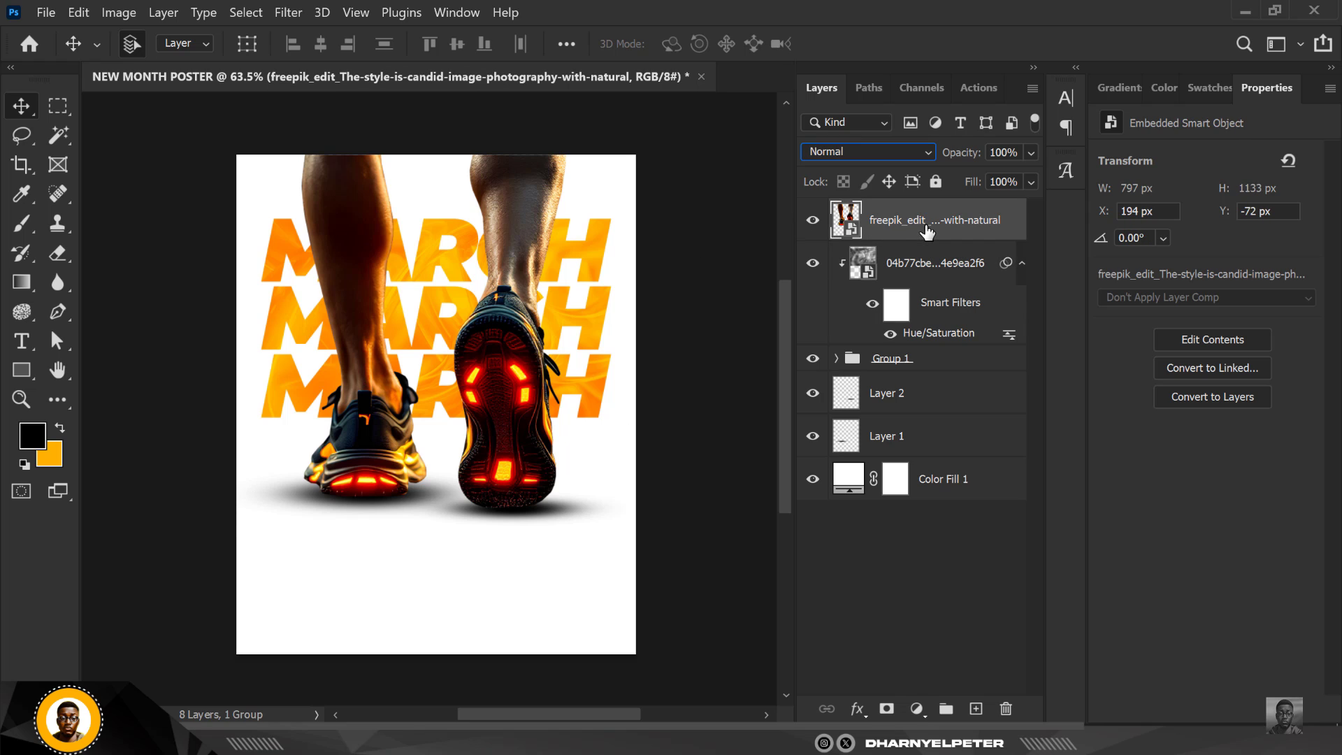
pyautogui.keyDown('ctrl'); pyautogui.click(931, 400); pyautogui.keyUp('ctrl')
pyautogui.keyDown('ctrl'); pyautogui.click(929, 444); pyautogui.keyUp('ctrl')
pyautogui.hotkey('shift', '+')
pyautogui.hotkey('shift', '+')
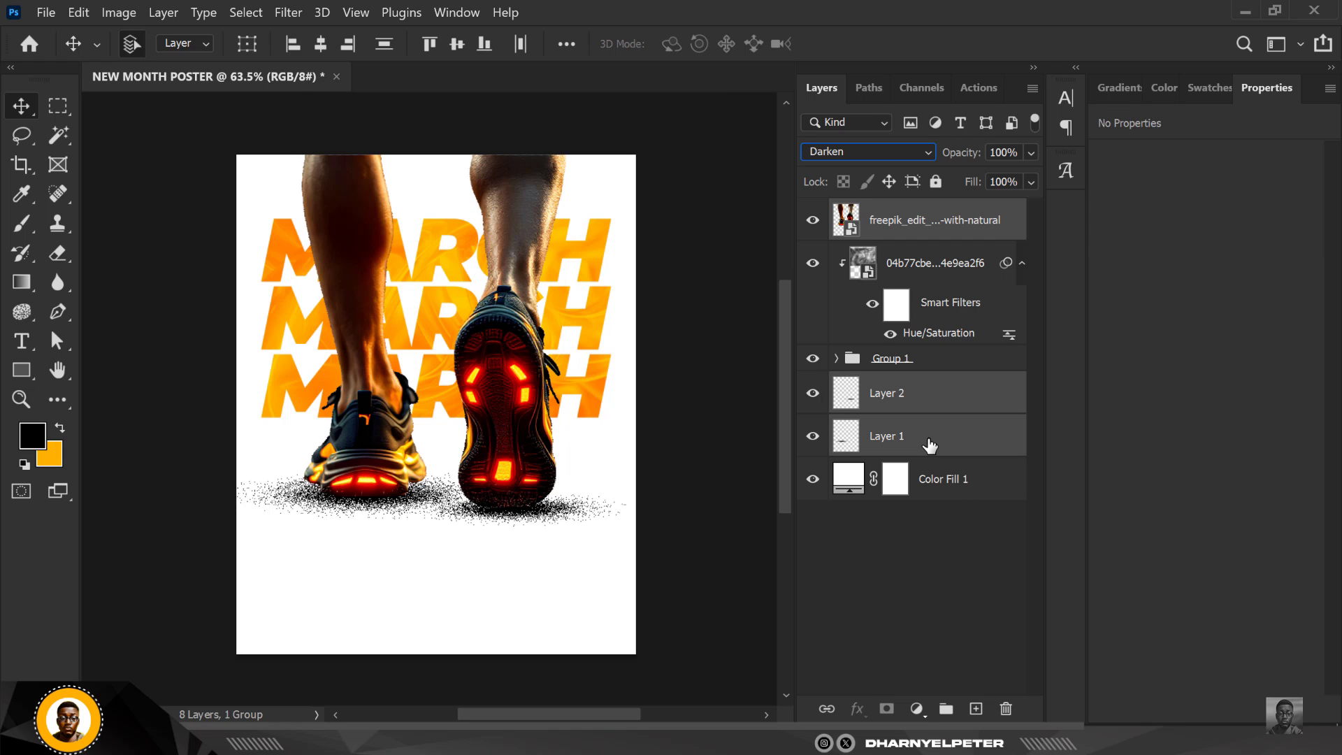
pyautogui.click(912, 565)
# Move the legs layer together with both shadow layers straight down by about 50 px.
pyautogui.click(923, 400)
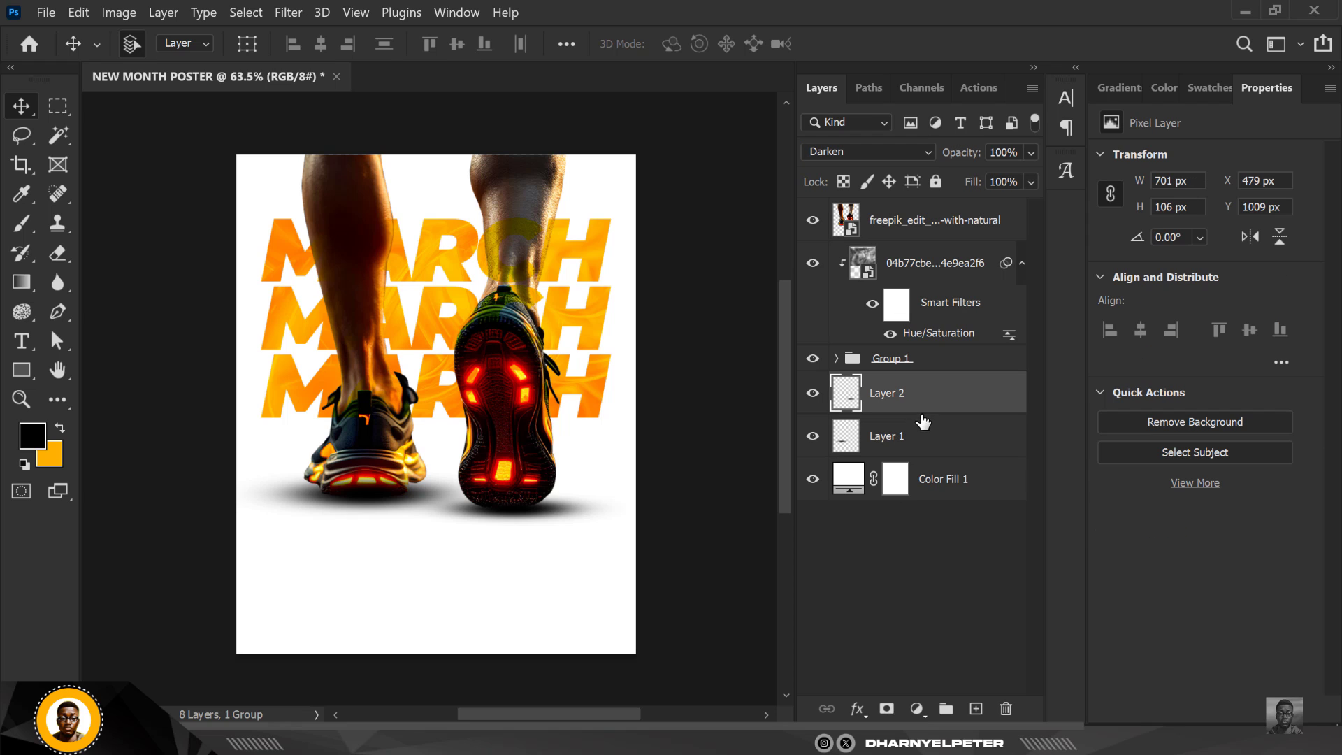
pyautogui.keyDown('shift'); pyautogui.click(922, 442); pyautogui.keyUp('shift')
pyautogui.keyDown('ctrl'); pyautogui.click(900, 227); pyautogui.keyUp('ctrl')
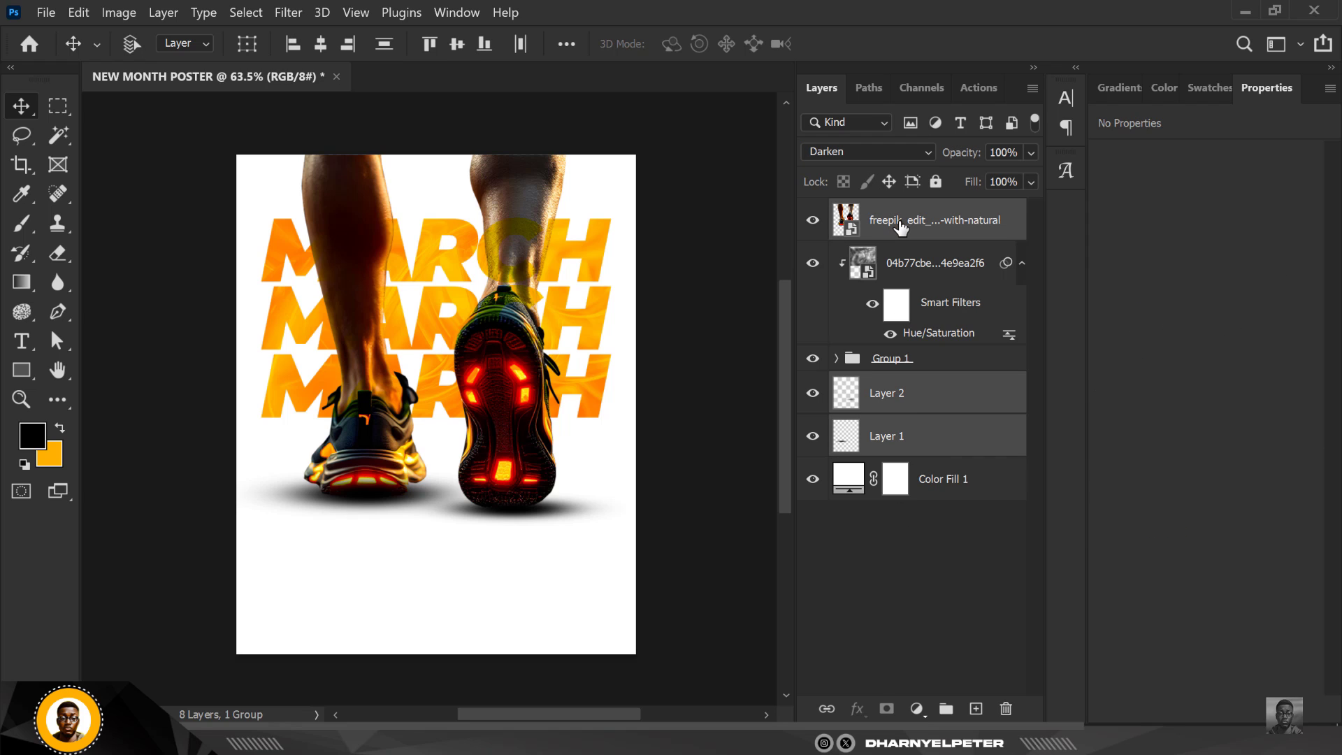
pyautogui.press('Down')
pyautogui.press('Down')
pyautogui.press('Down')
pyautogui.press('Down')
pyautogui.press('Down')
pyautogui.press('Down')
pyautogui.press('Down')
pyautogui.press('Down')
pyautogui.press('Down')
pyautogui.press('Down')
pyautogui.press('Down')
pyautogui.press('Down')
pyautogui.press('Down')
pyautogui.press('Down')
pyautogui.press('Down')
pyautogui.press('Down')
pyautogui.press('Down')
pyautogui.press('Down')
pyautogui.press('Down')
pyautogui.press('Down')
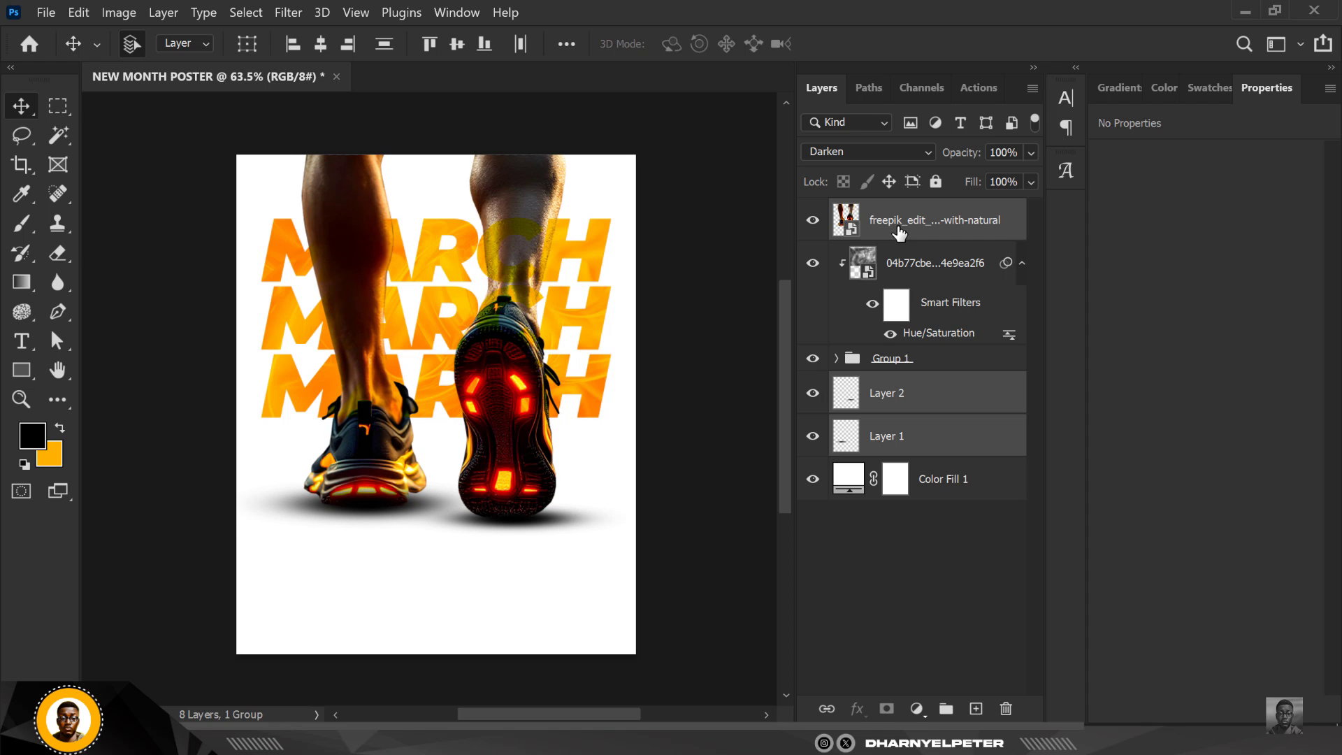
pyautogui.press('Down')
pyautogui.press('Down')
pyautogui.press('Down')
pyautogui.press('Down')
pyautogui.press('Down')
pyautogui.press('Down')
pyautogui.press('Down')
pyautogui.press('Down')
pyautogui.press('Down')
pyautogui.press('Down')
pyautogui.press('Down')
pyautogui.press('Down')
pyautogui.press('Down')
pyautogui.press('Down')
pyautogui.press('Down')
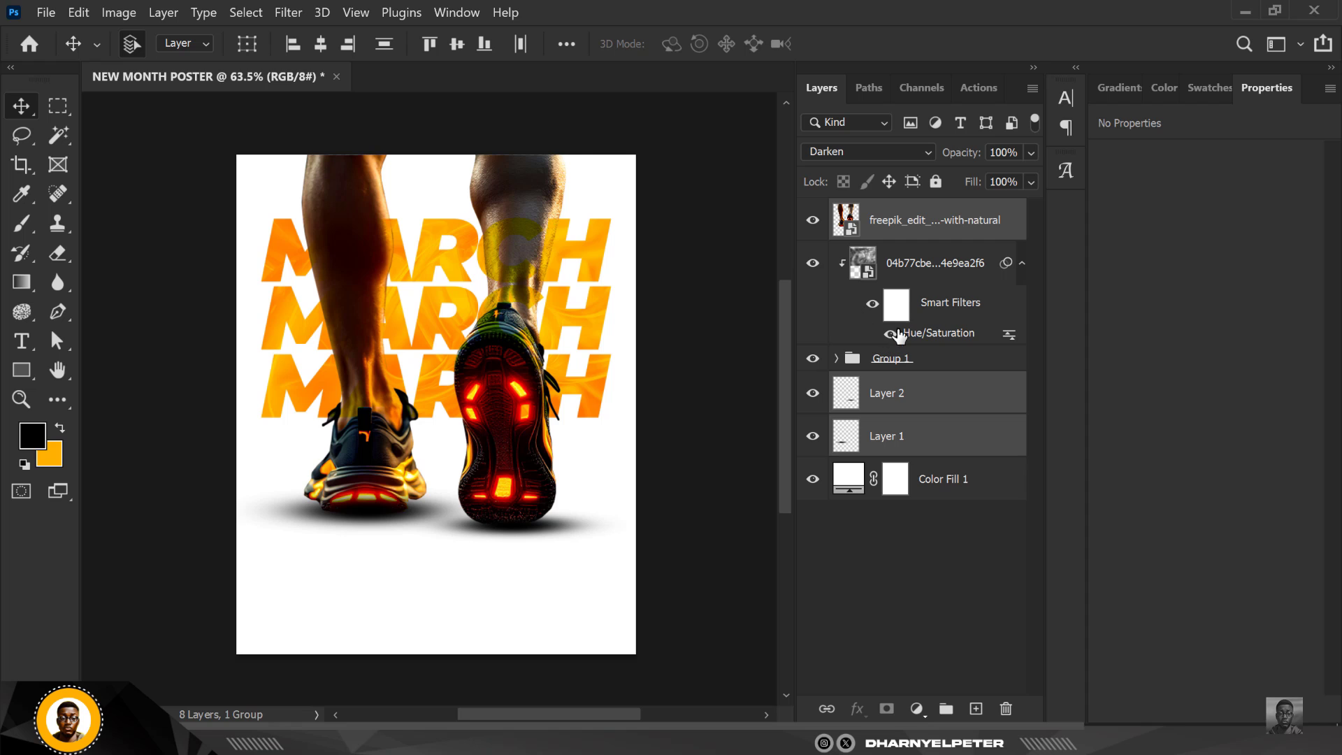
# Set the blend mode of the legs layer to Normal.
pyautogui.click(938, 275)
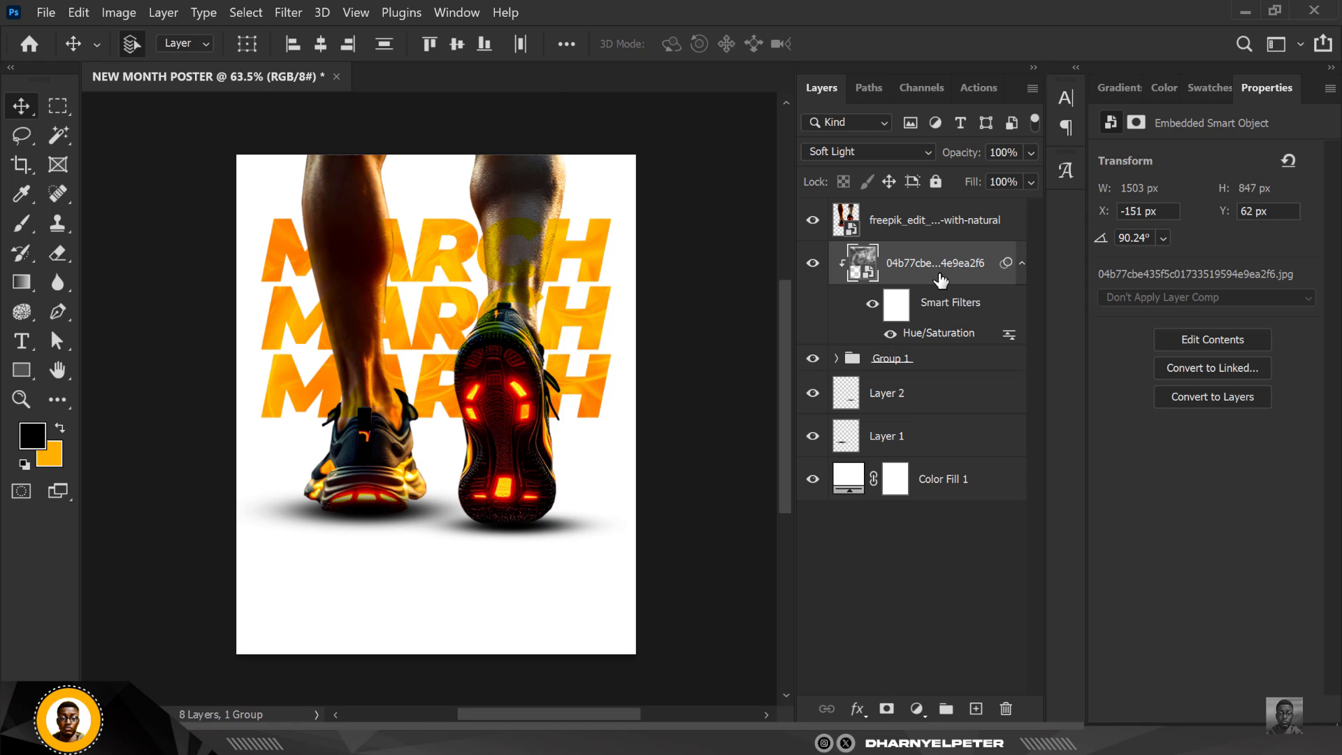
pyautogui.click(518, 253)
pyautogui.click(878, 160)
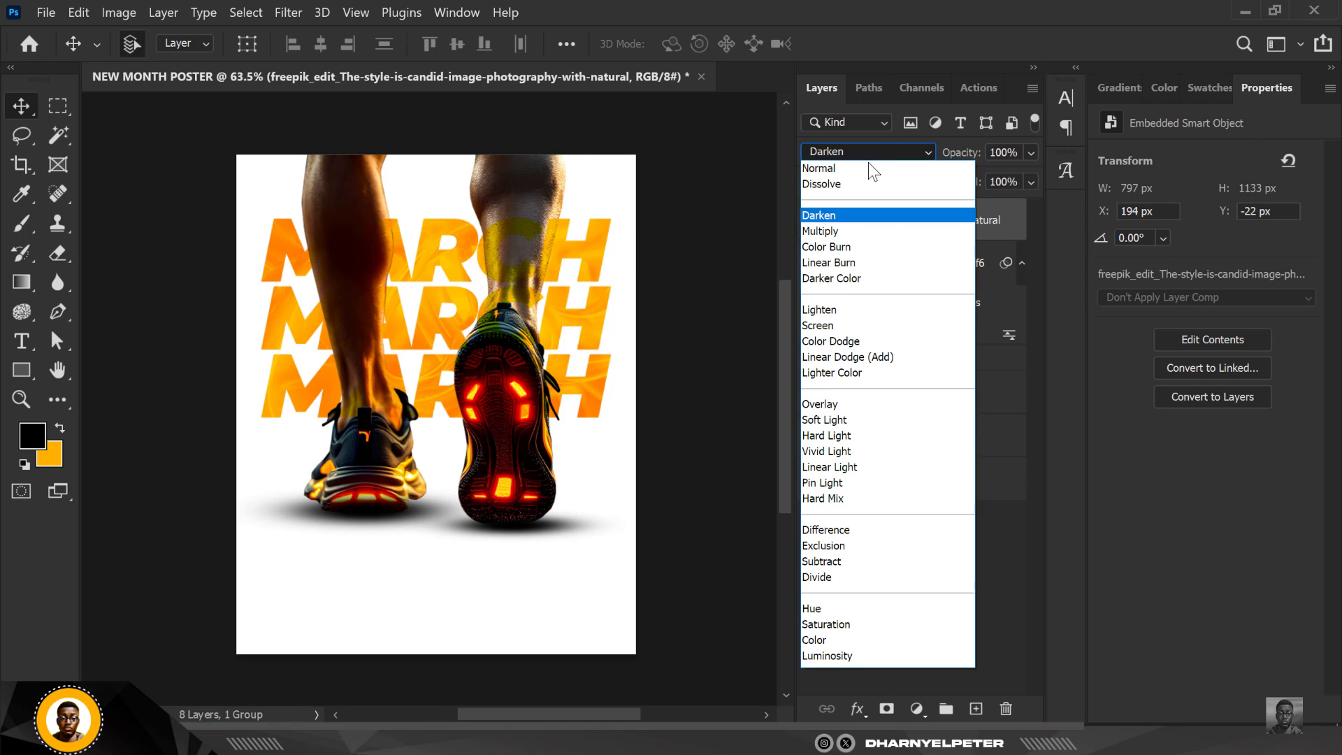
pyautogui.click(868, 165)
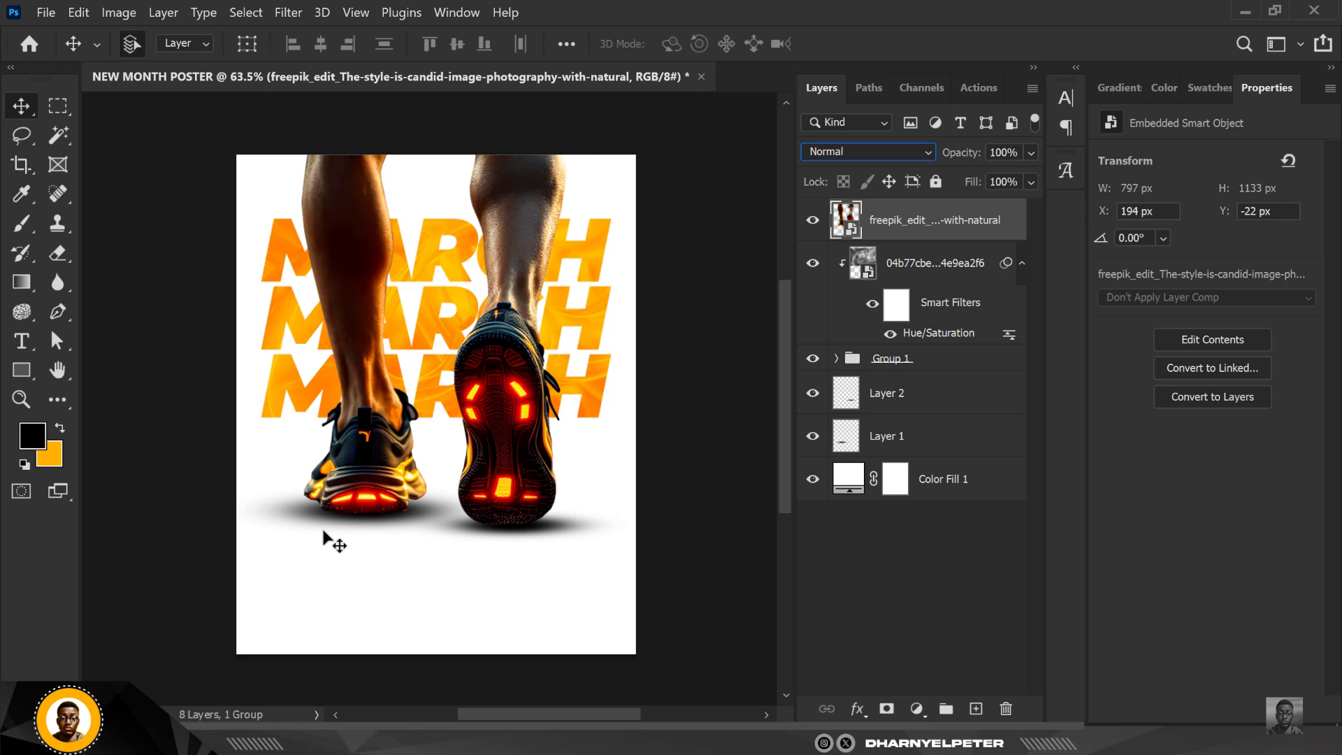
pyautogui.click(720, 355)
# Add a Hue/Saturation adjustment layer above the legs layer and clip it to the legs.
pyautogui.scroll(2, 523, 412)
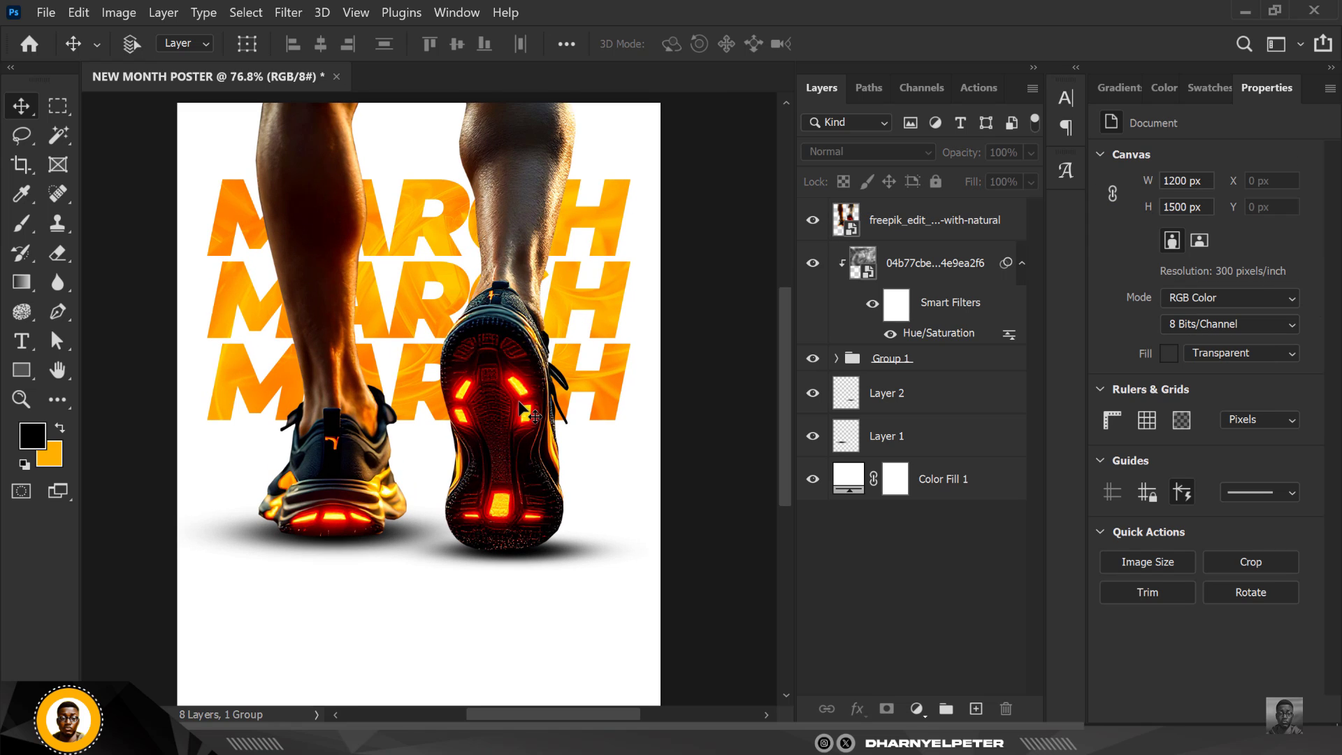
pyautogui.hotkey('ctrl', '0')
pyautogui.click(527, 179)
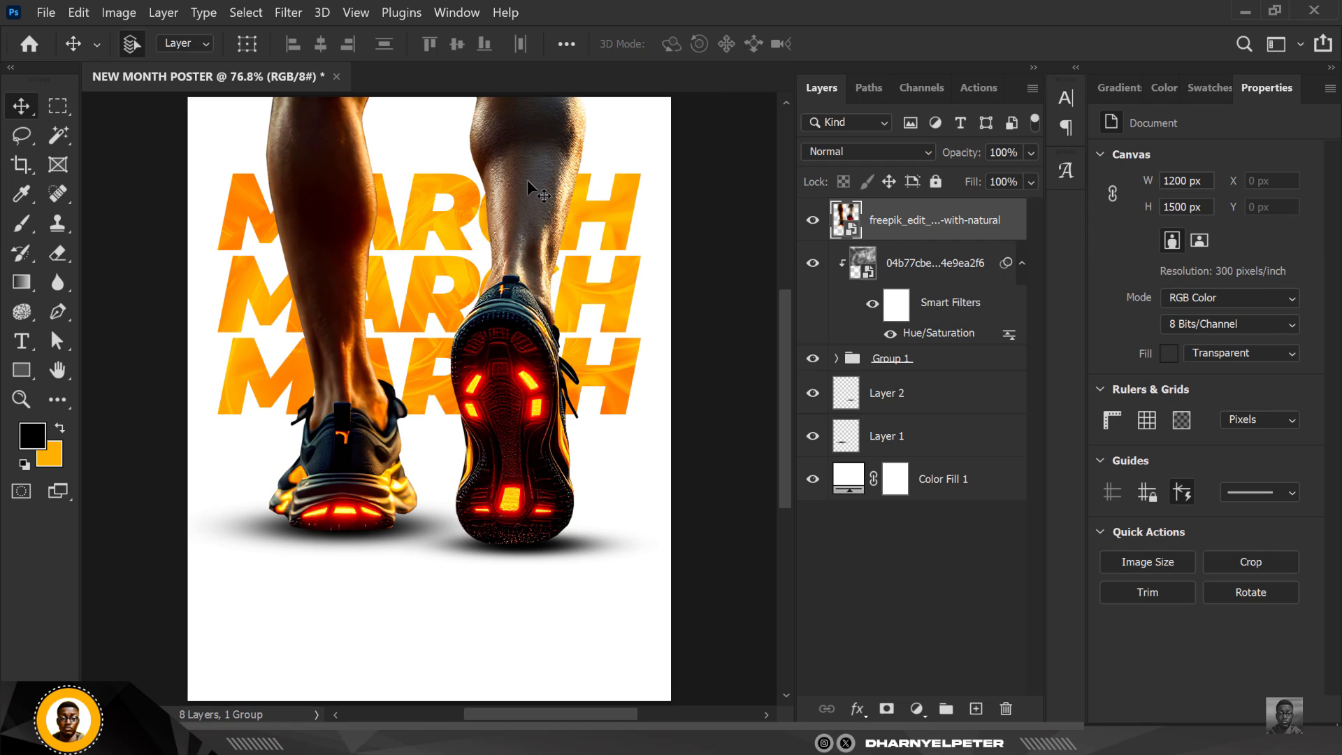
pyautogui.click(917, 708)
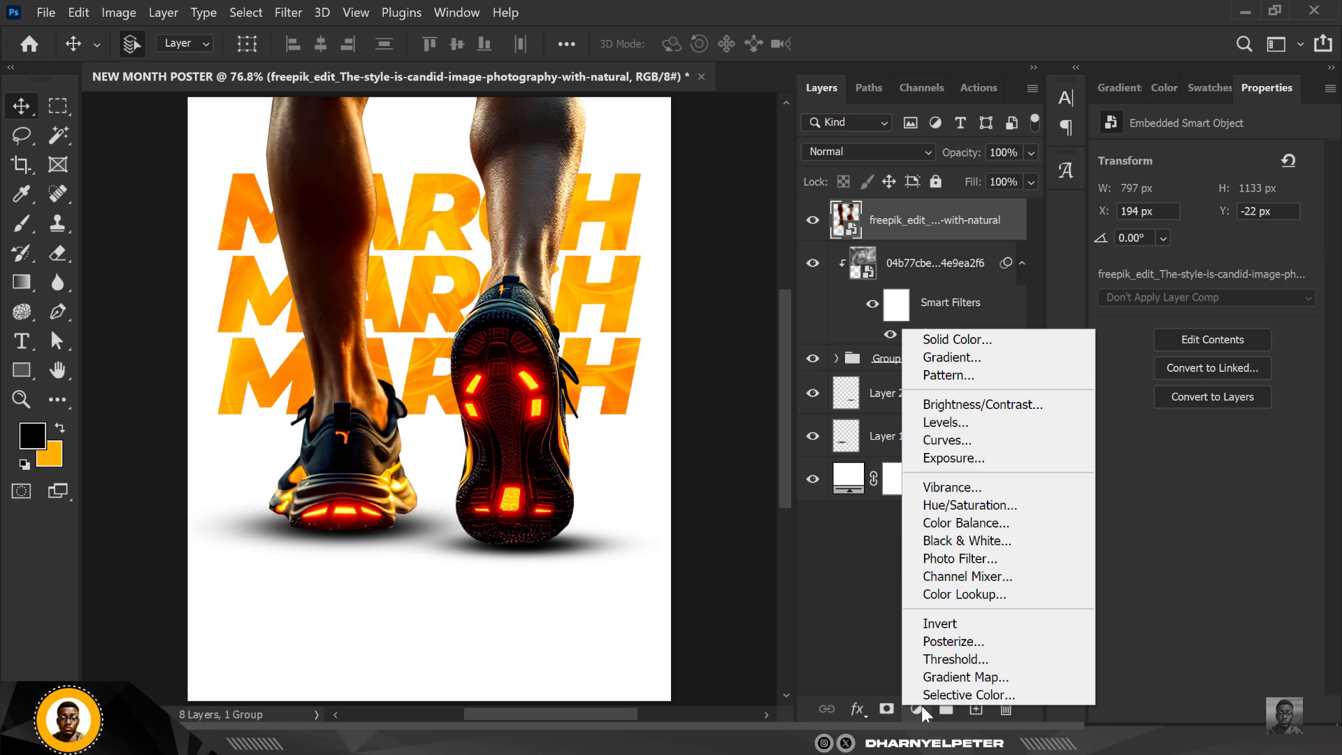
pyautogui.click(992, 512)
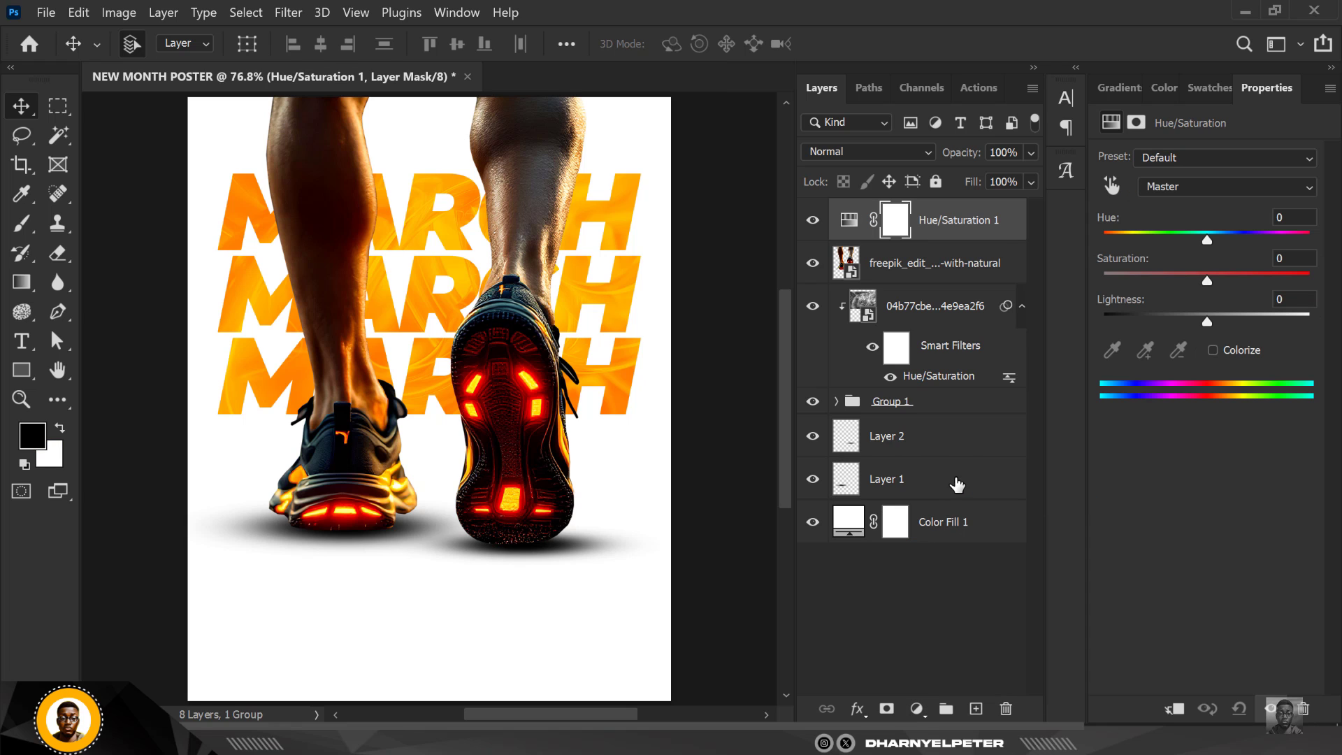
pyautogui.rightClick(977, 236)
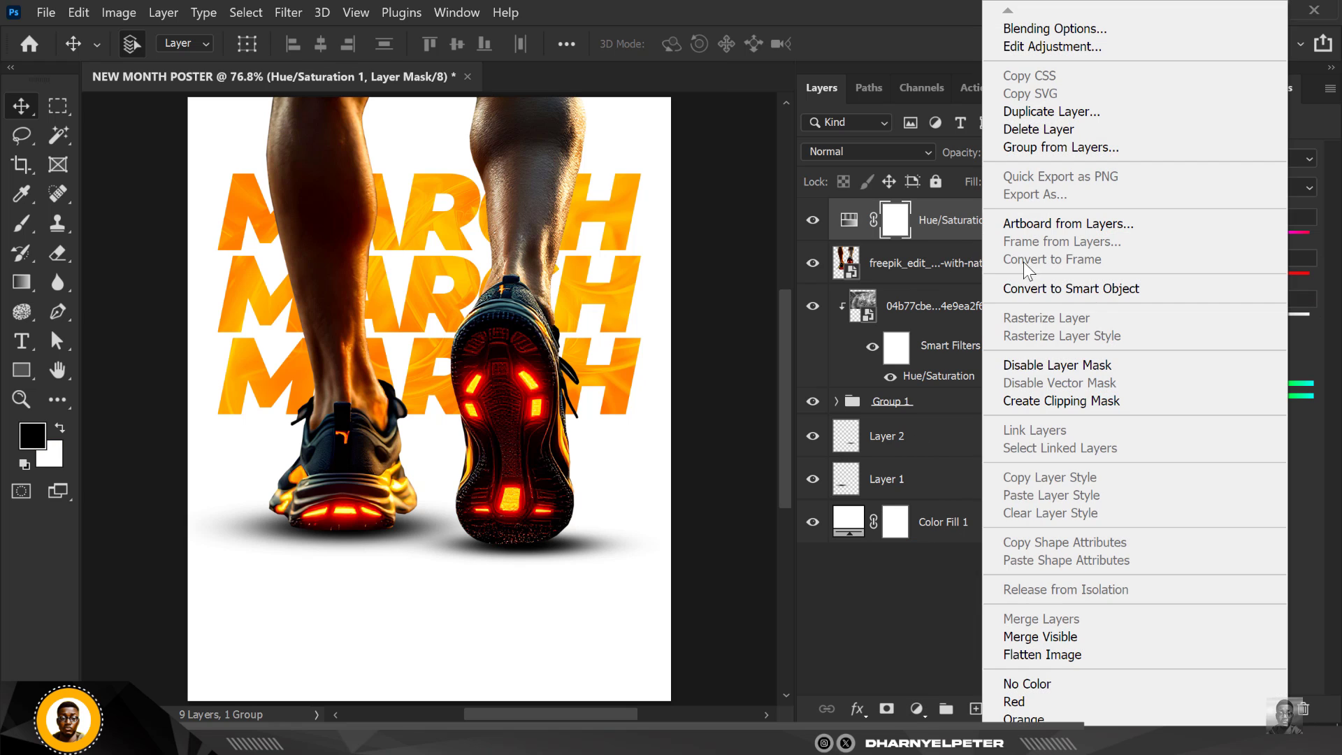
pyautogui.click(1076, 404)
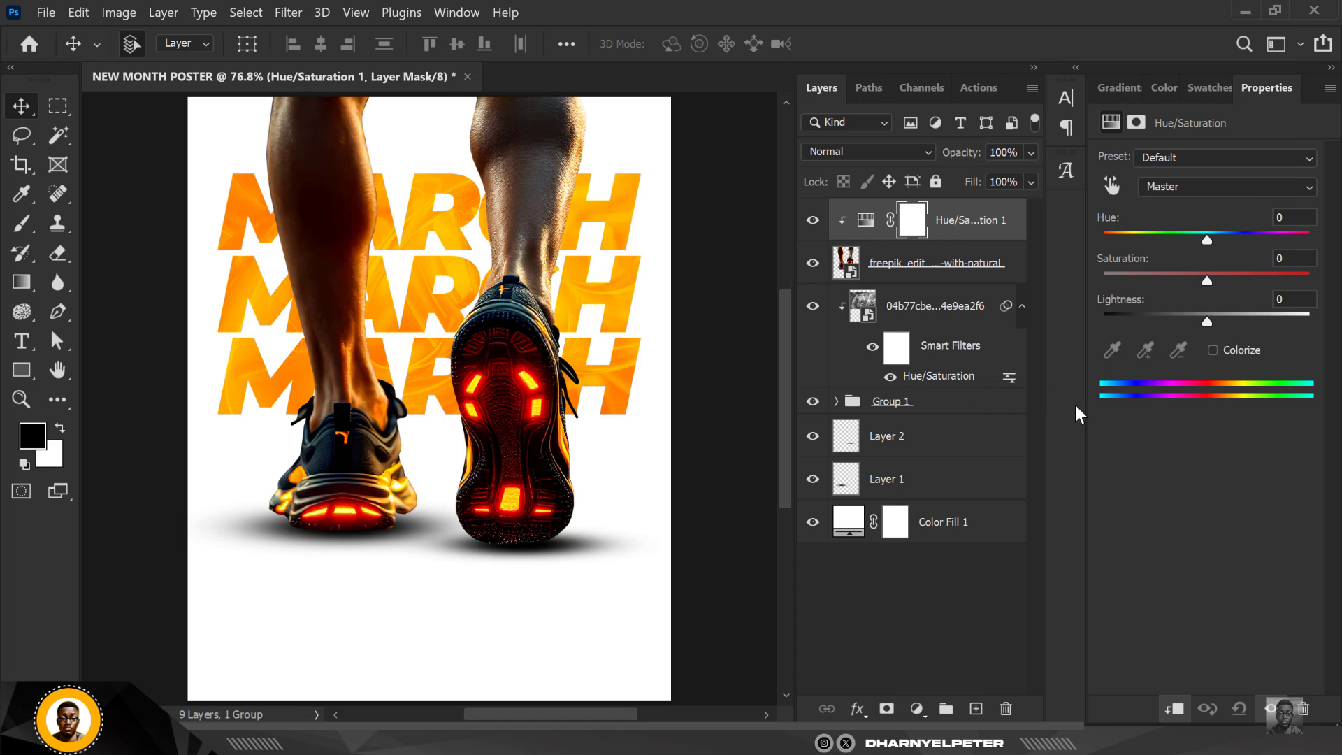
# Colorize the legs orange in the clipped Hue/Saturation adjustment with hue 38 and saturation 100.
pyautogui.click(1214, 348)
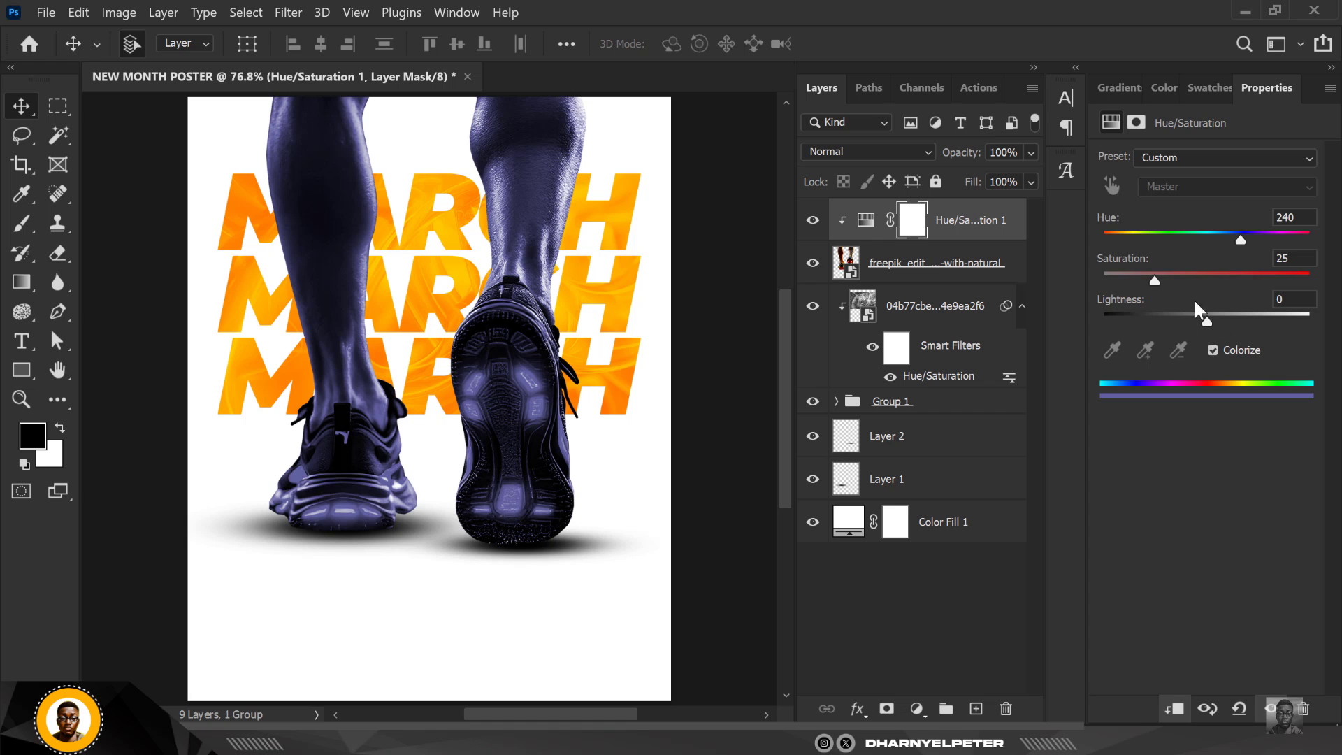
pyautogui.moveTo(1240, 240); pyautogui.dragTo(1126, 236)
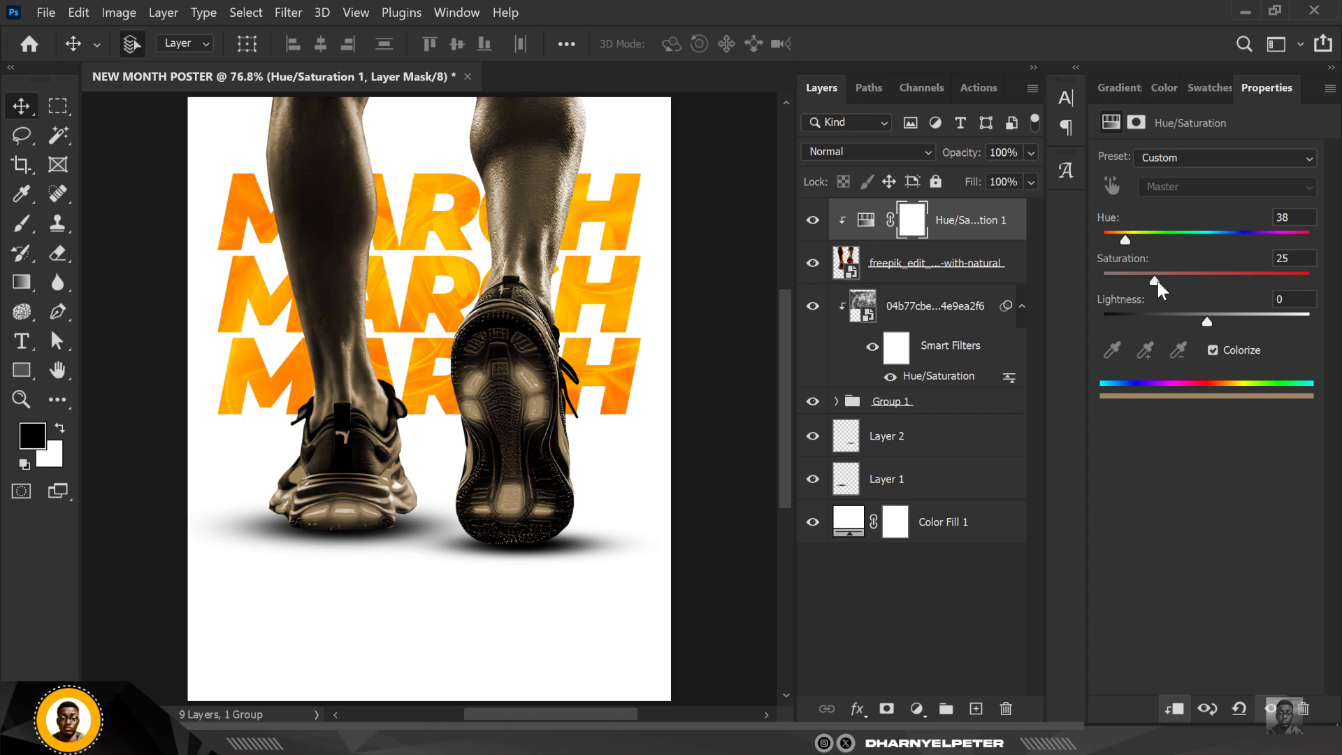
pyautogui.moveTo(1157, 281); pyautogui.dragTo(1331, 301)
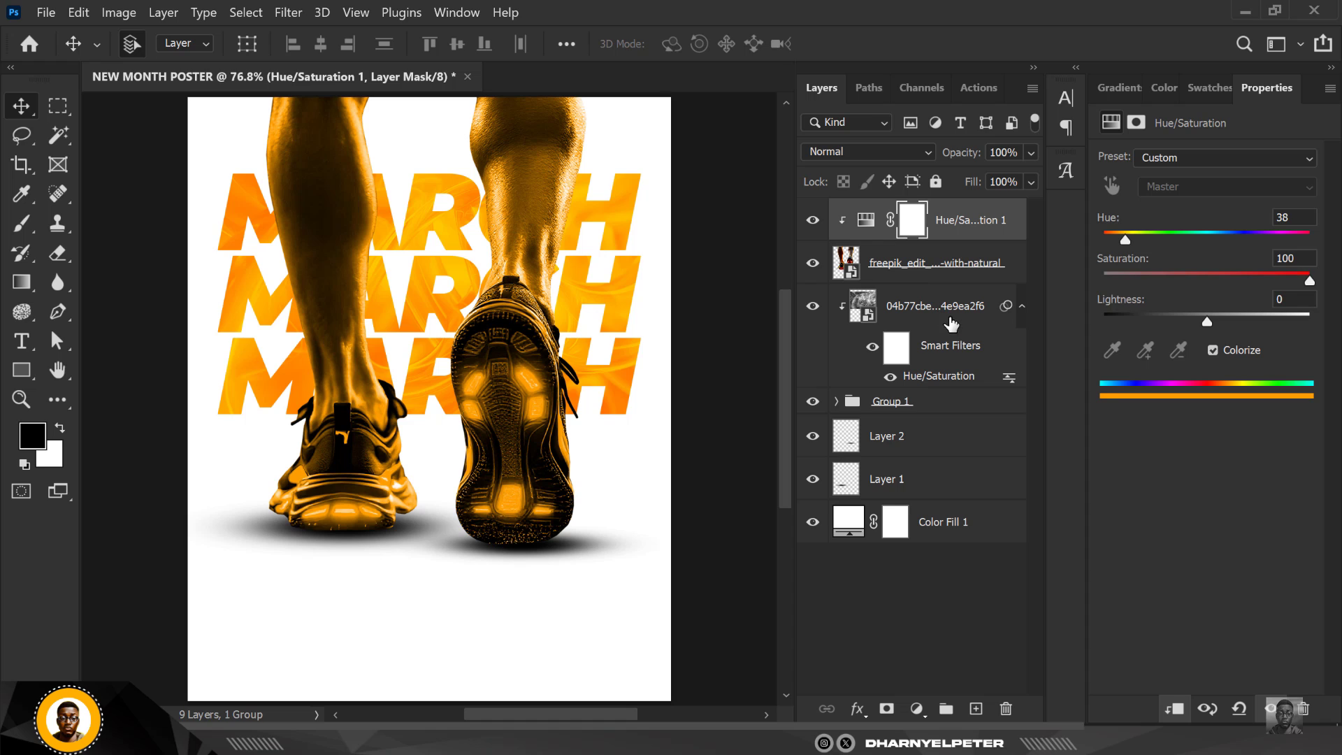
# Apply Filter Gallery to the legs layer with Film Grain (grain 5, highlight area 0, intensity 5) over Cutout (8 levels, simplicity 0, fidelity 3).
pyautogui.click(948, 266)
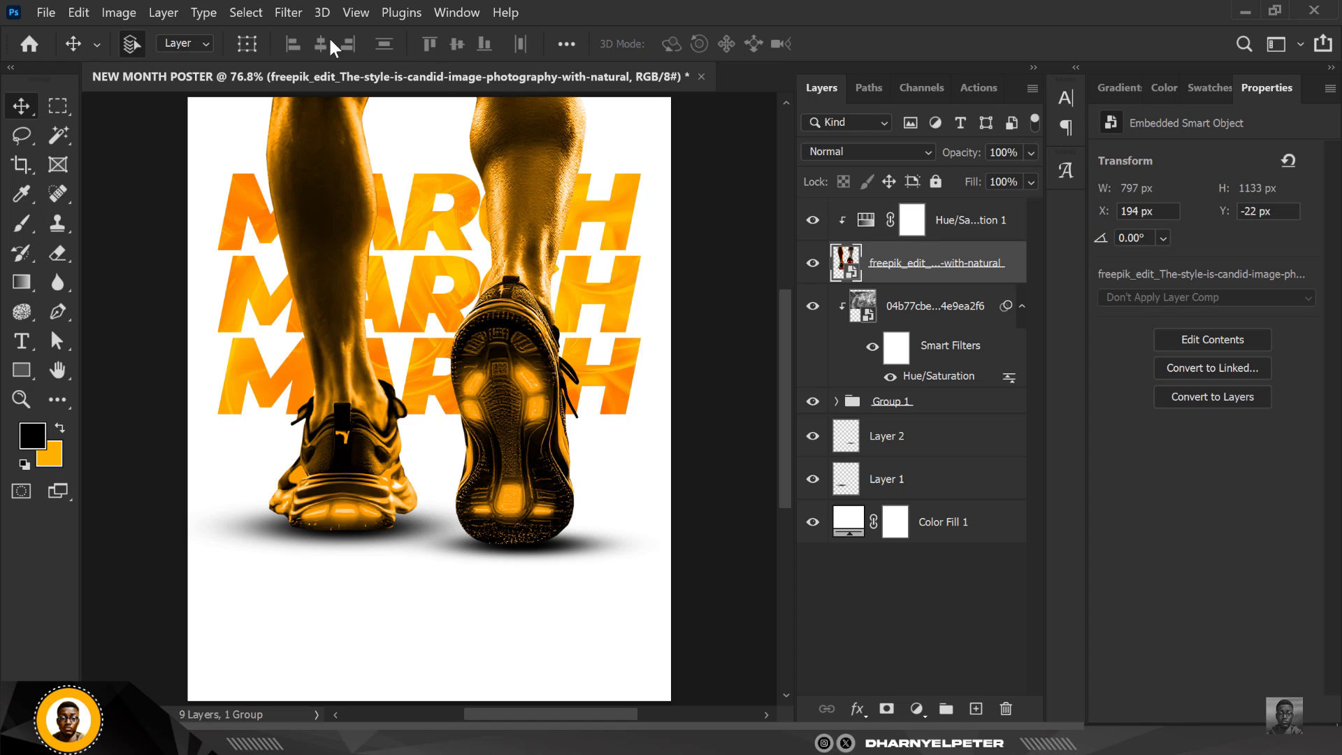
pyautogui.click(287, 13)
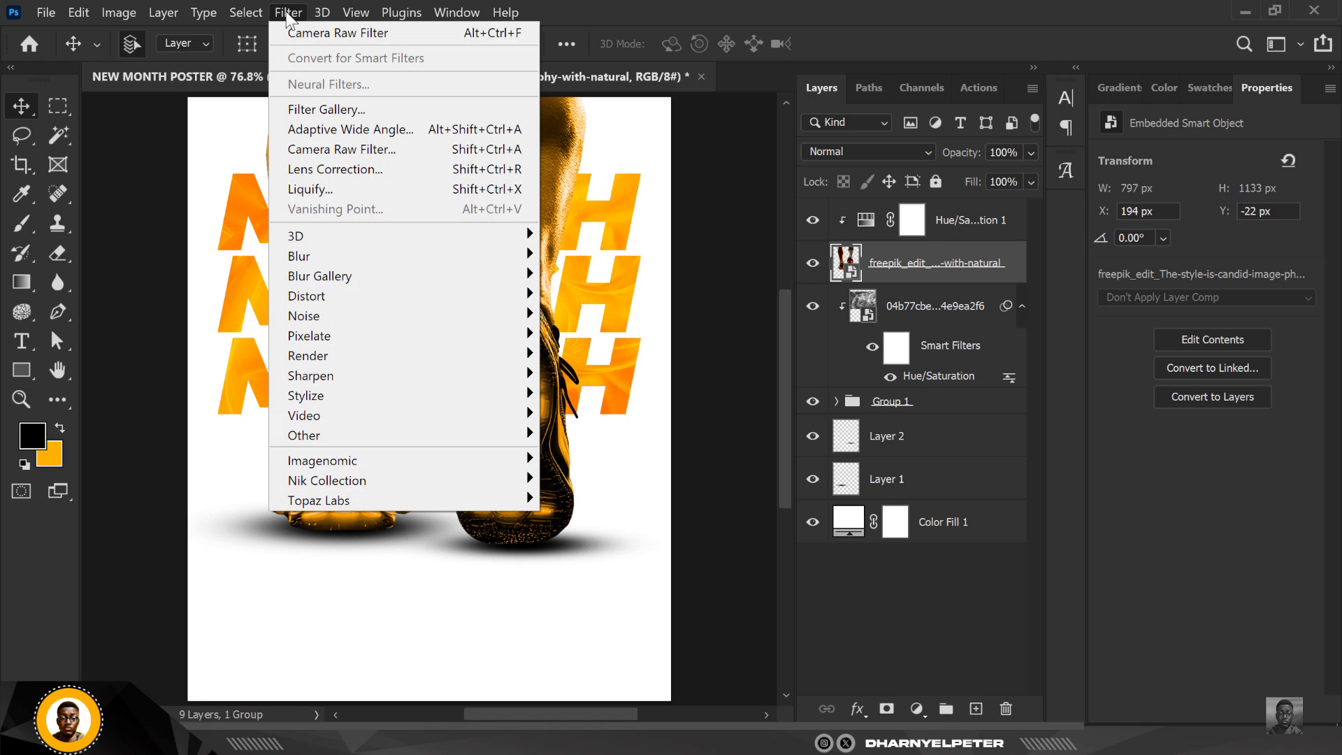
pyautogui.click(324, 105)
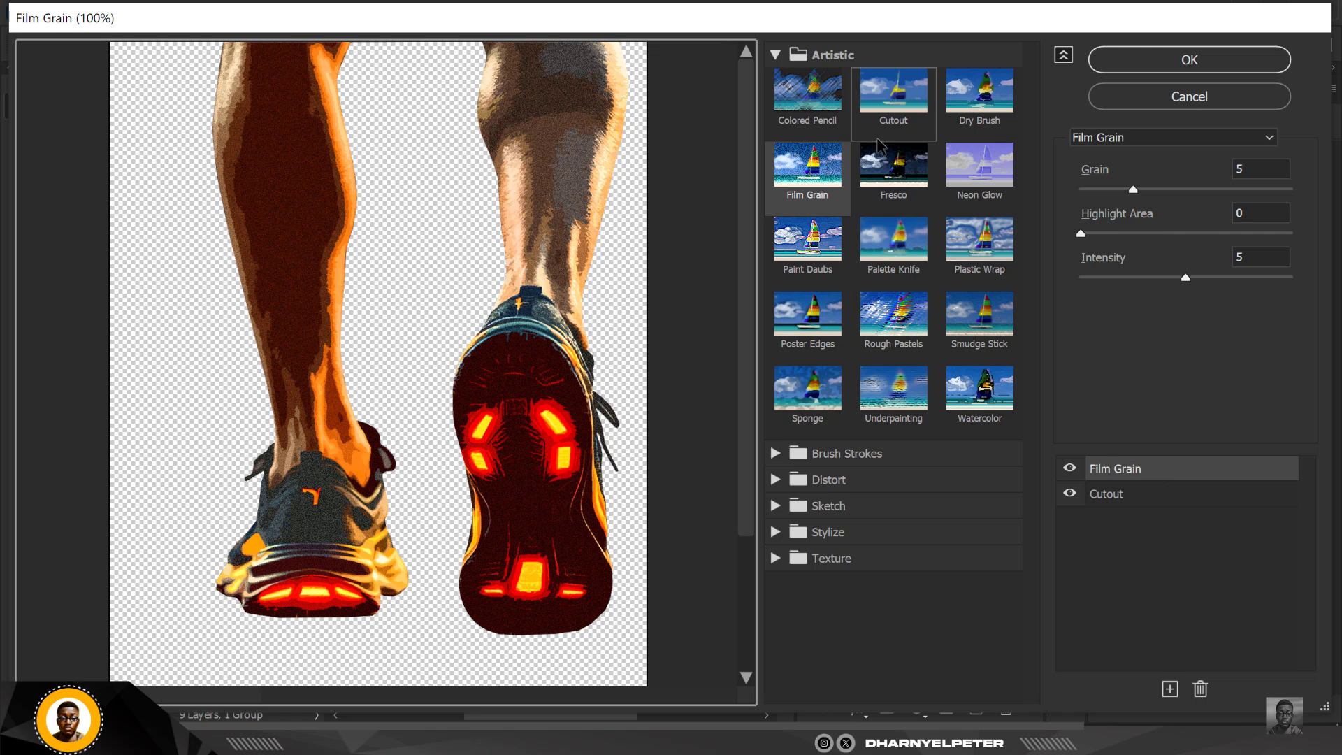
pyautogui.click(799, 56)
pyautogui.click(799, 55)
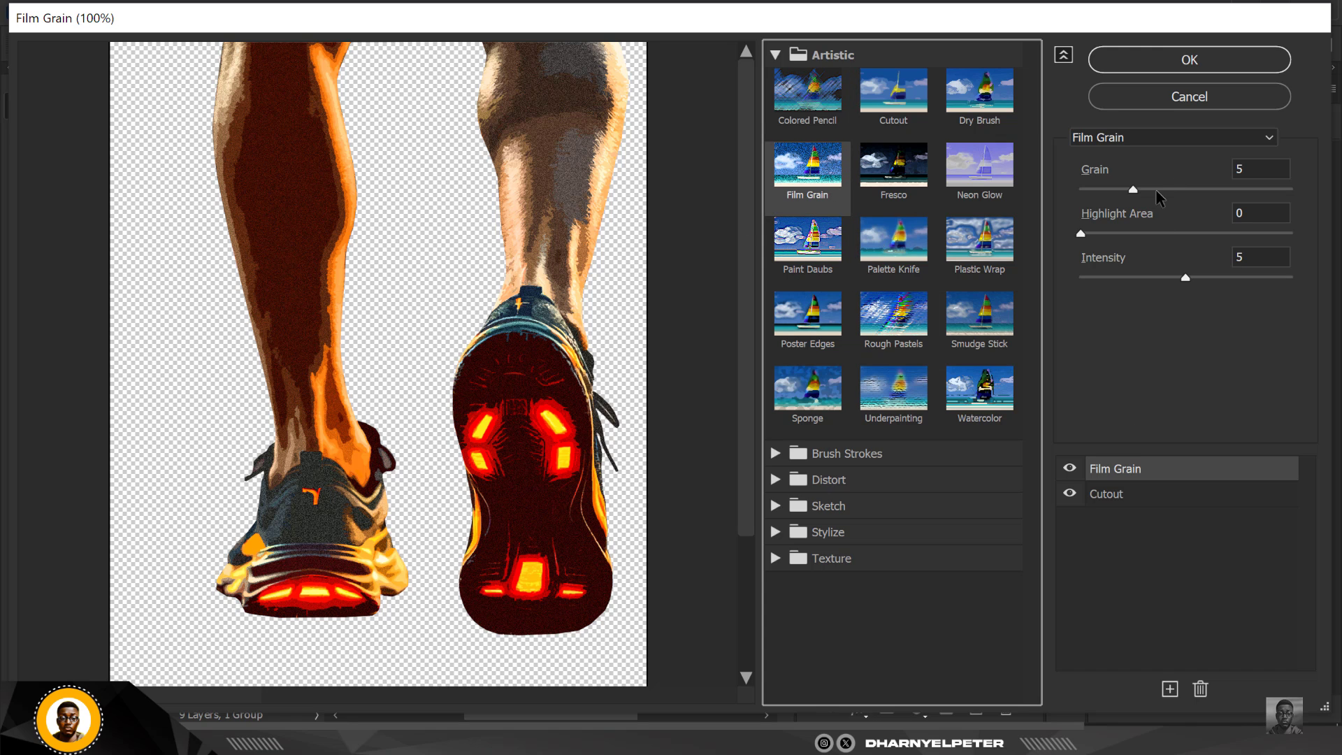
pyautogui.click(1251, 170)
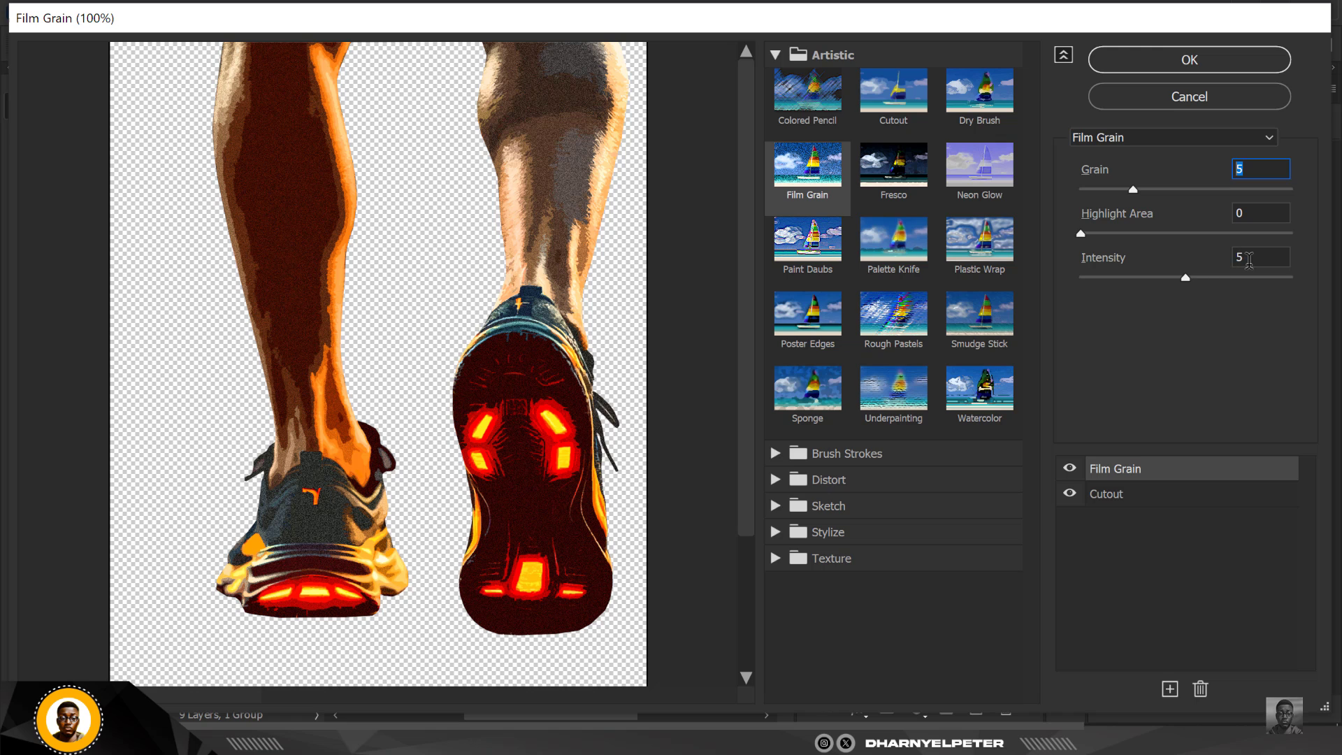
pyautogui.click(1153, 497)
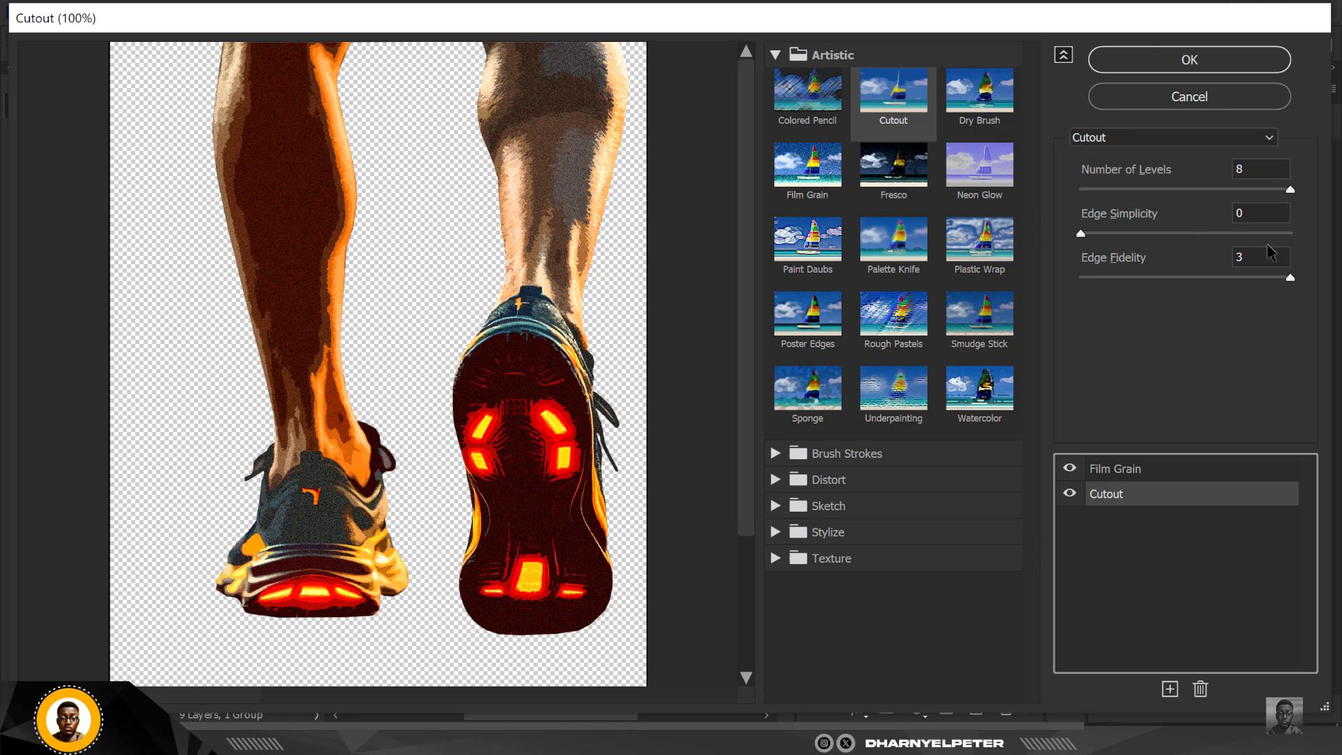
pyautogui.click(1158, 475)
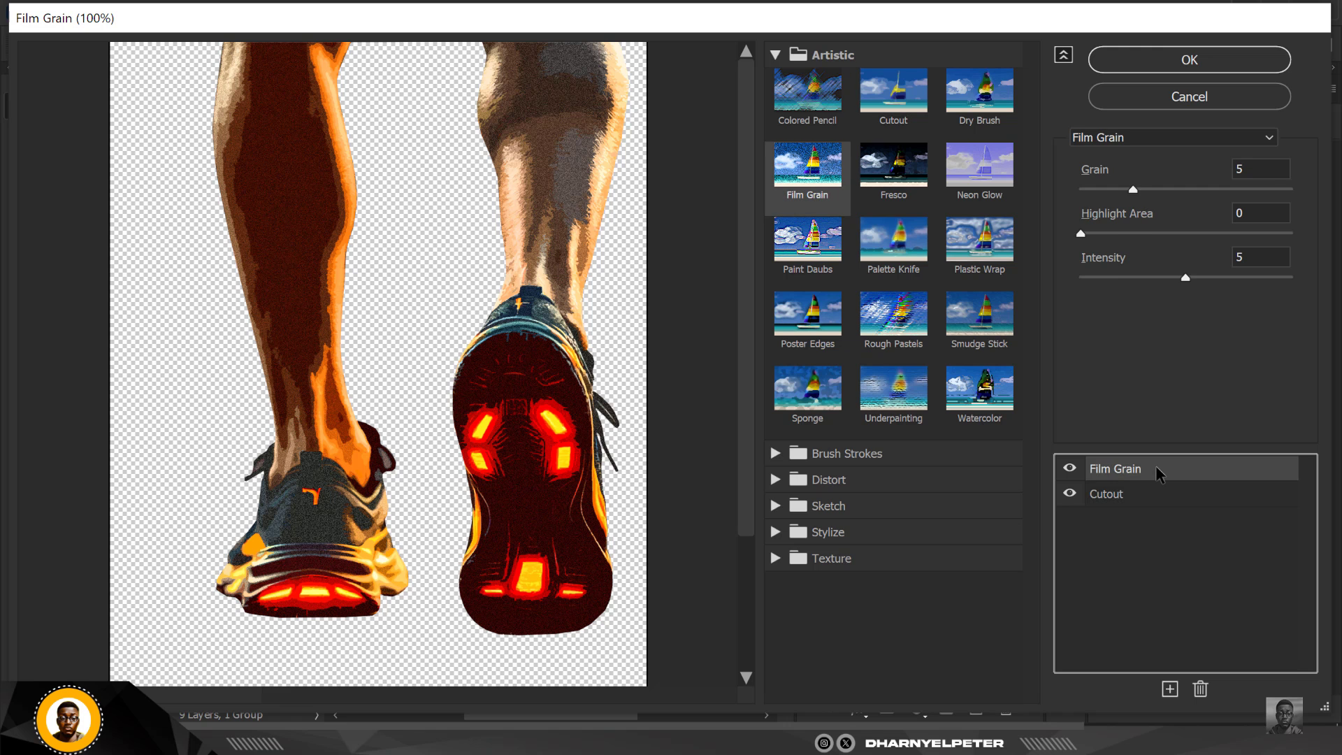
pyautogui.click(1206, 67)
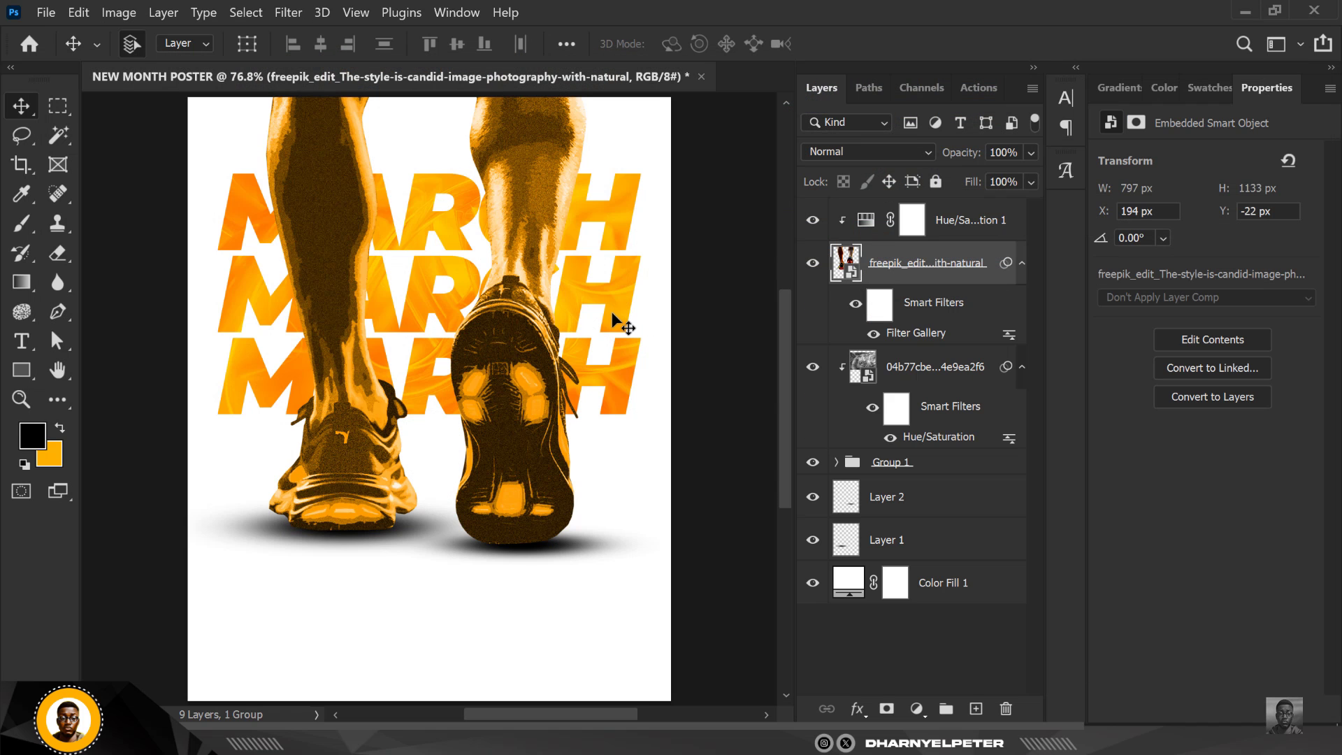
pyautogui.scroll(-2, 611, 312)
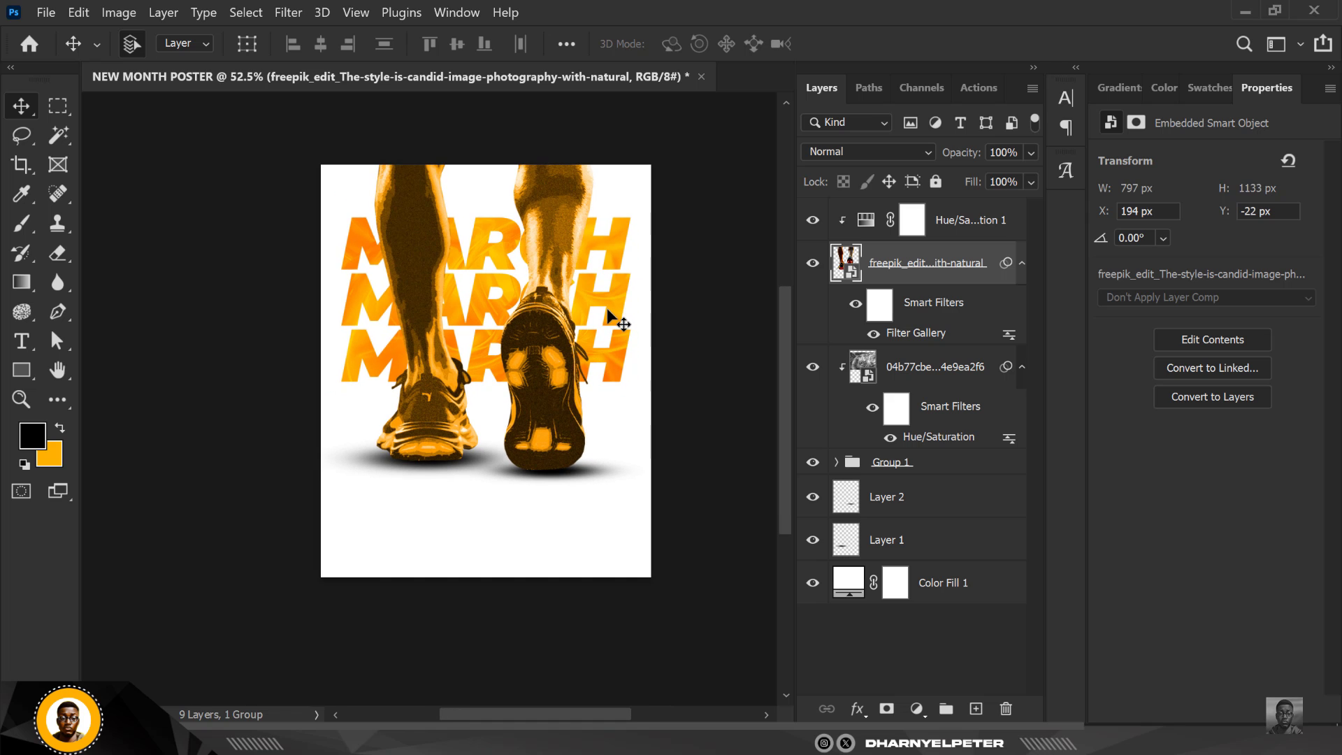
pyautogui.scroll(1, 607, 308)
pyautogui.scroll(1, 607, 308)
pyautogui.scroll(-2, 607, 308)
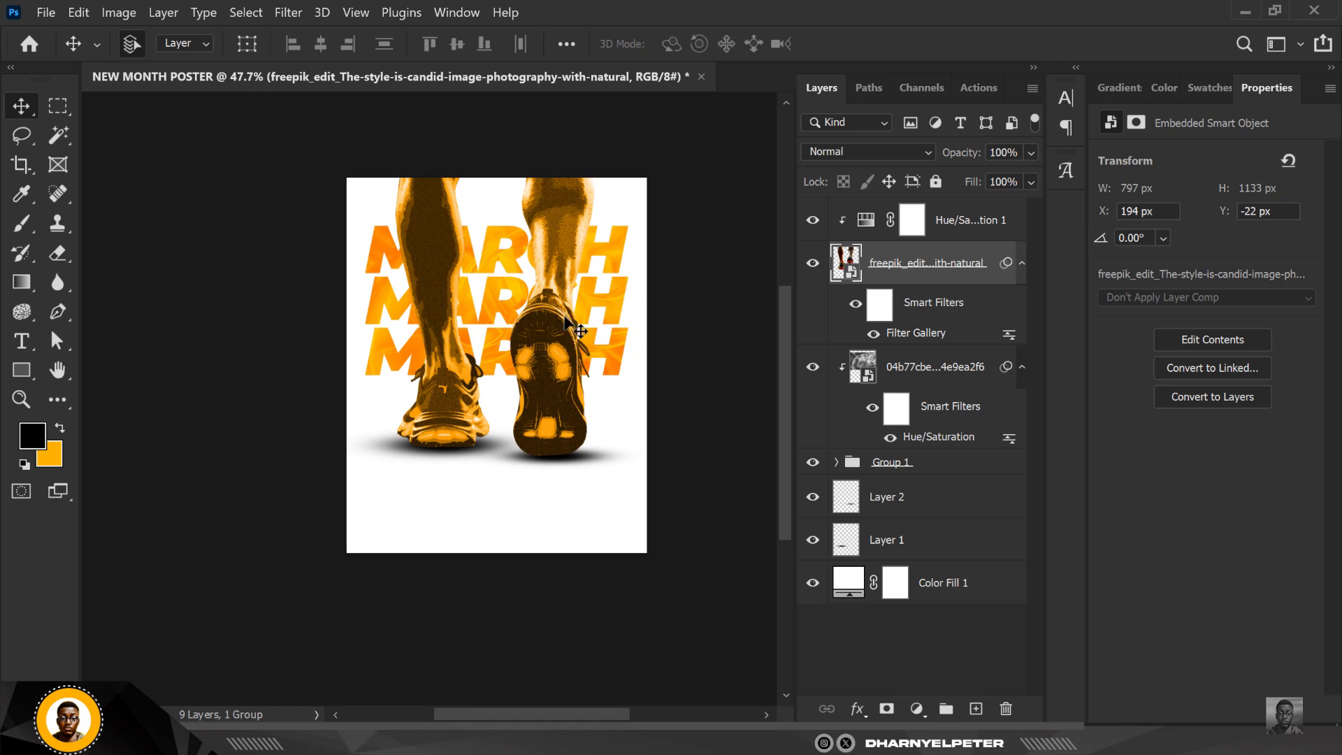
pyautogui.scroll(1, 607, 308)
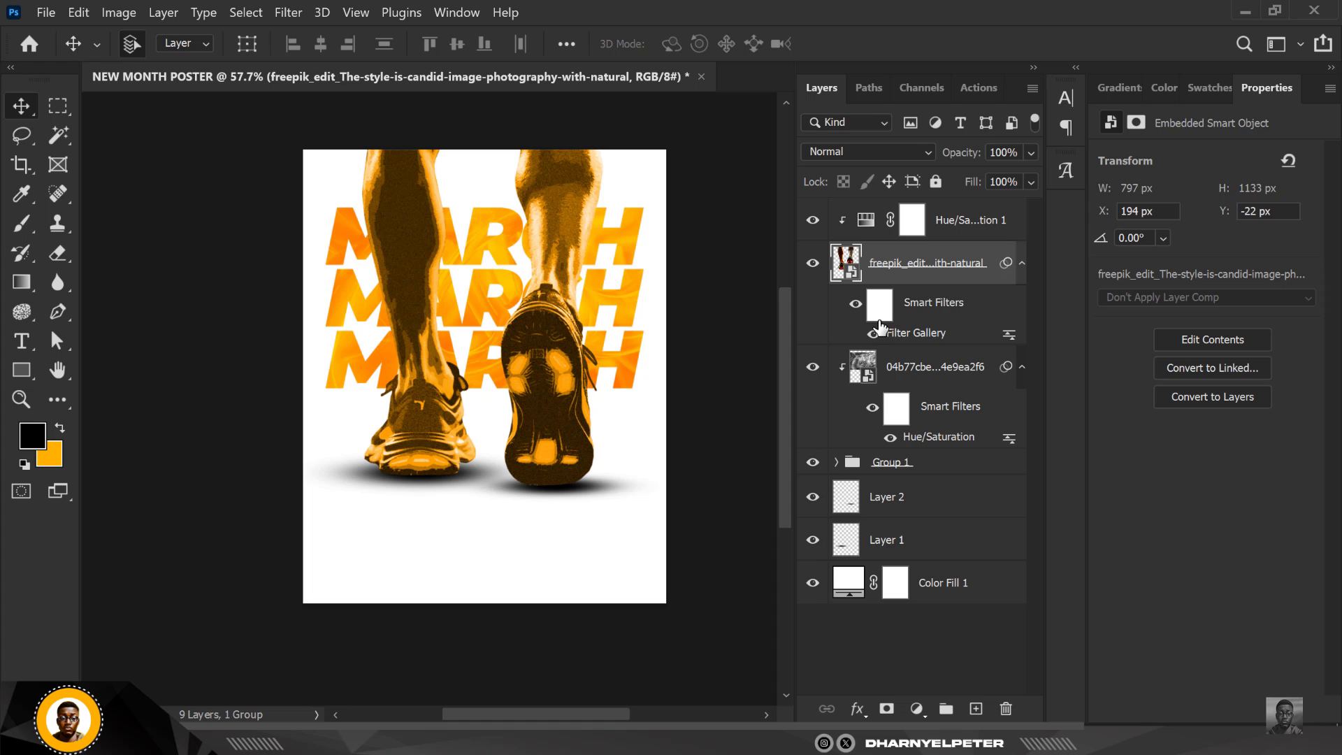
# Add a Levels adjustment clipped above the Hue/Saturation layer, with the black input level at 21 and midtones at 0.95.
pyautogui.click(990, 236)
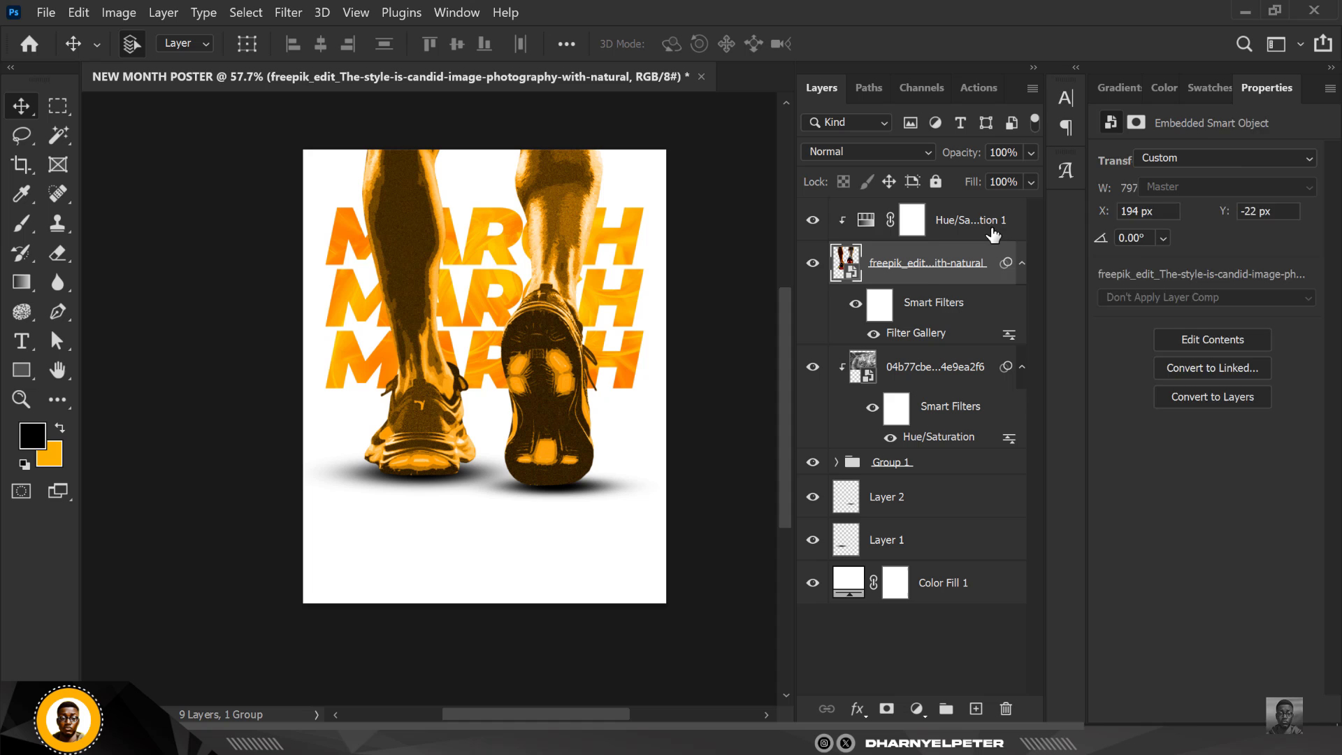
pyautogui.click(916, 709)
pyautogui.click(963, 414)
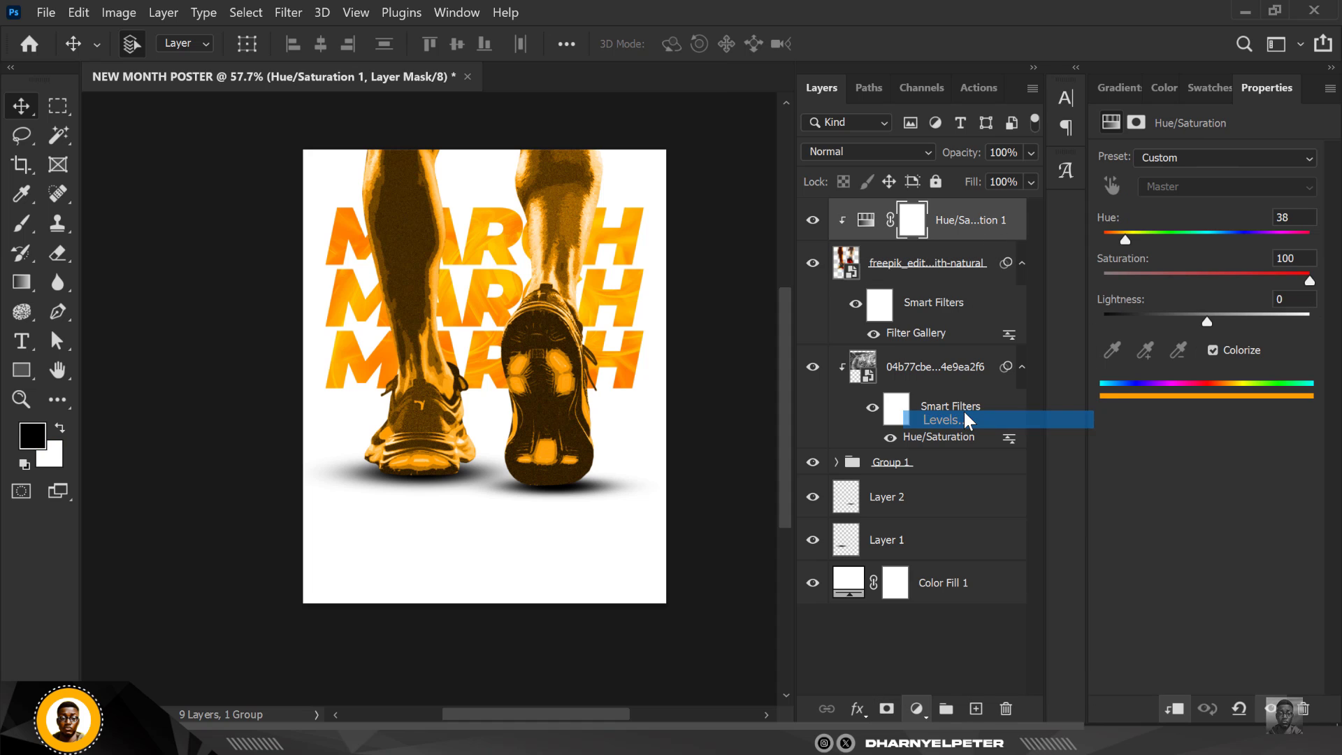
pyautogui.rightClick(984, 237)
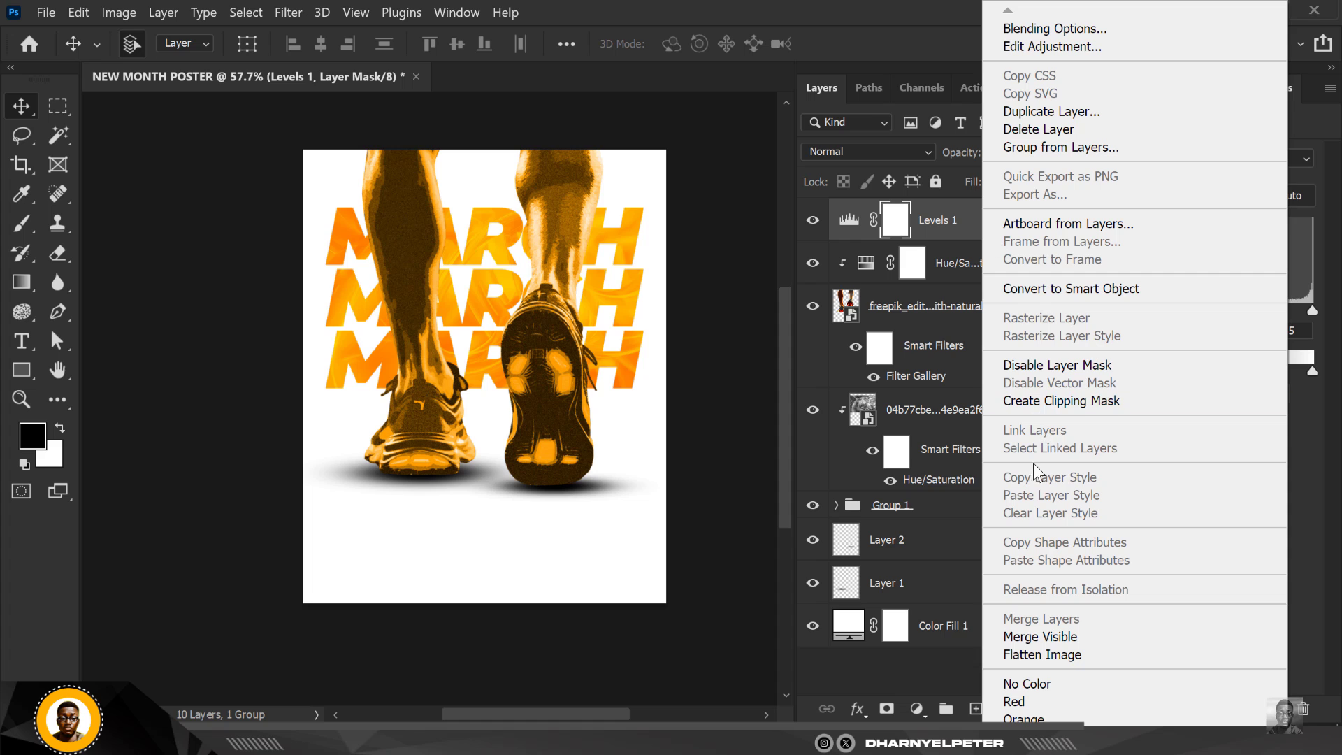
pyautogui.click(1059, 400)
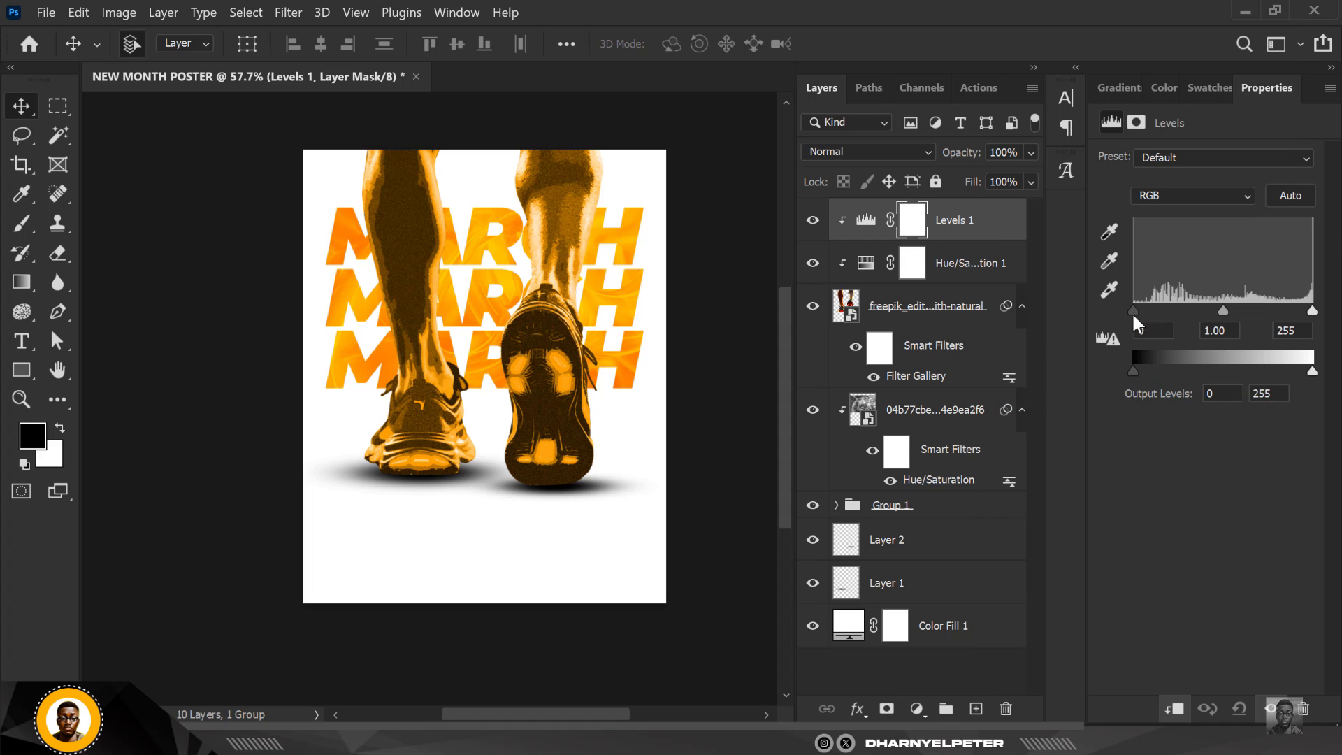
pyautogui.moveTo(1133, 311); pyautogui.dragTo(1147, 311)
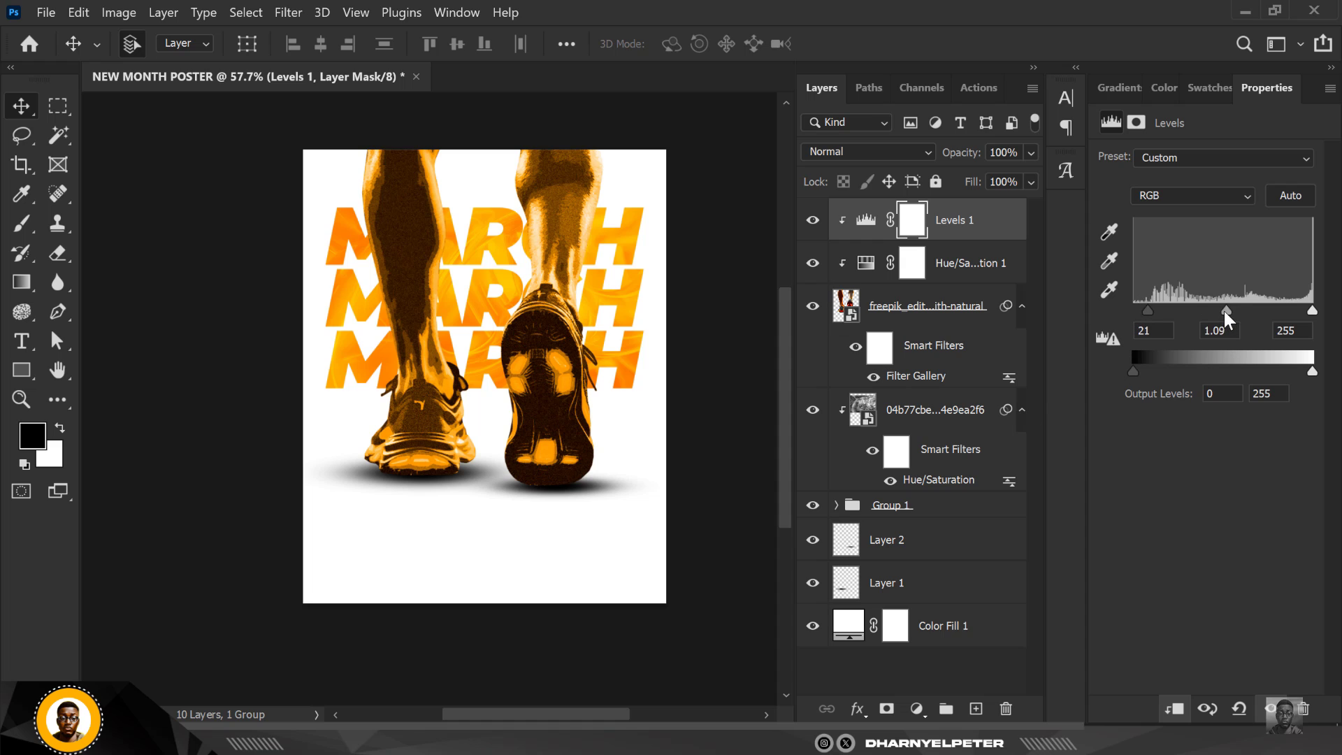
pyautogui.moveTo(1217, 315); pyautogui.dragTo(1233, 313)
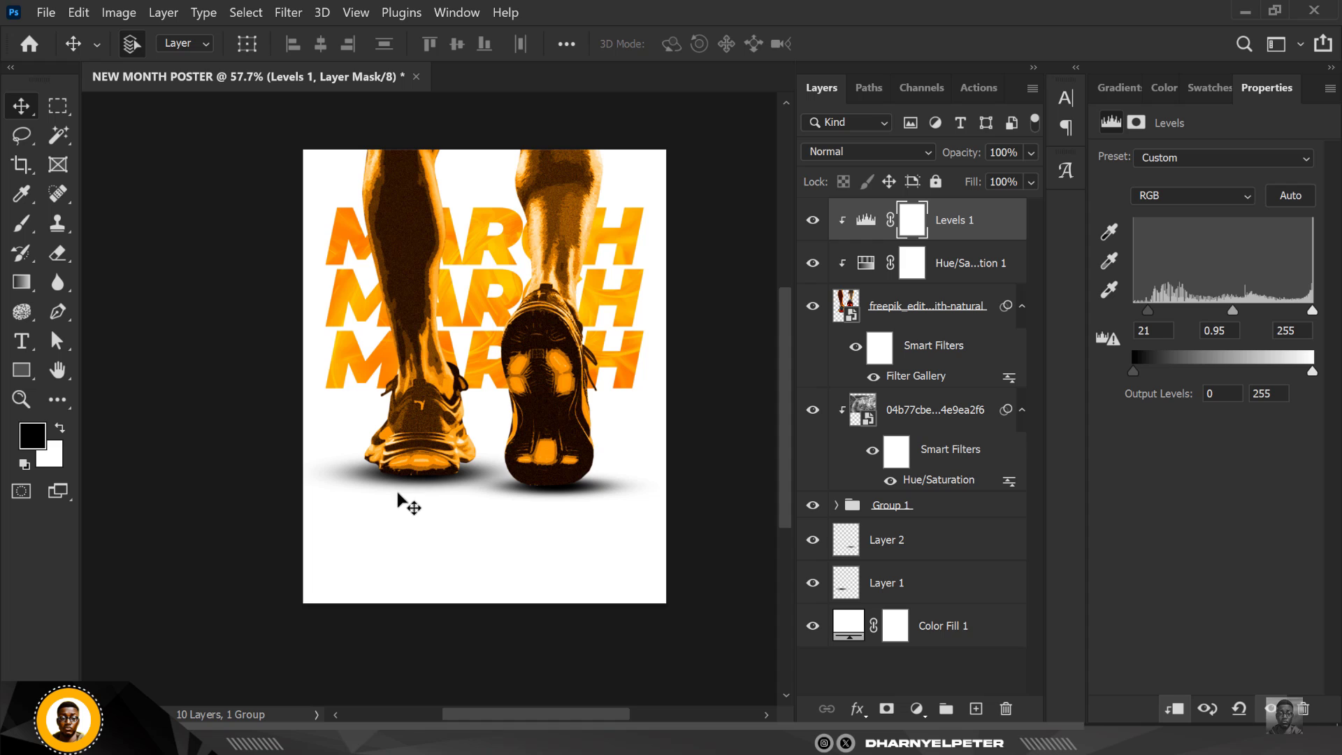
# Group the legs layer with its Hue/Saturation and Levels adjustments and name the group LEG.
pyautogui.click(949, 306)
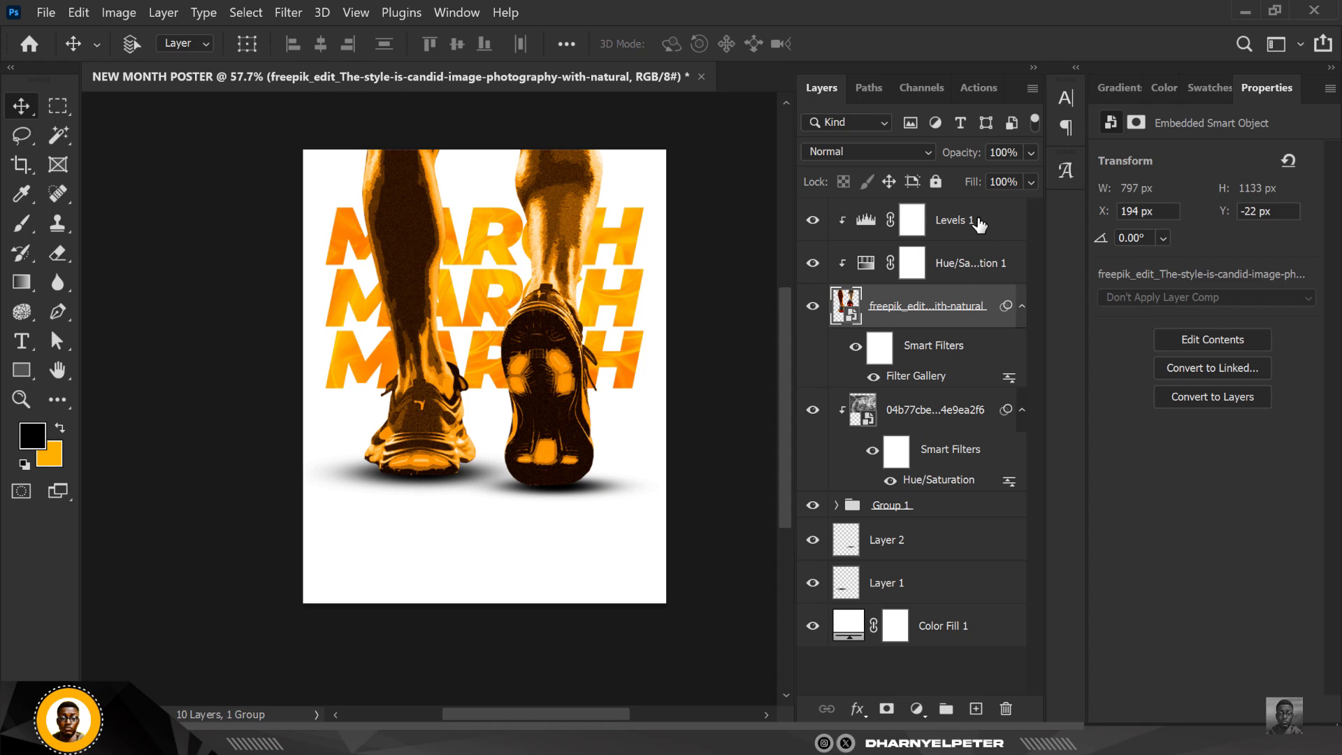
pyautogui.click(978, 222)
pyautogui.click(978, 282)
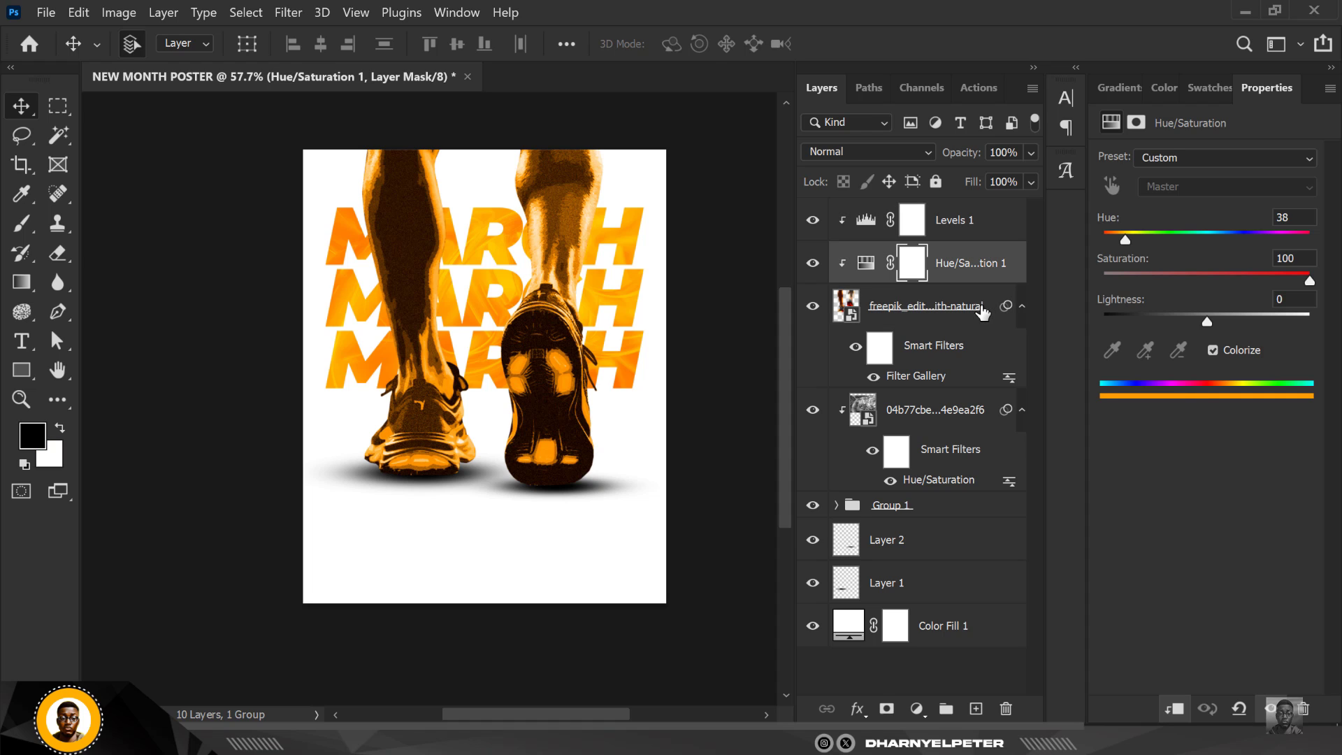
pyautogui.click(982, 312)
pyautogui.keyDown('shift'); pyautogui.click(979, 234); pyautogui.keyUp('shift')
pyautogui.hotkey('ctrl', 'g')
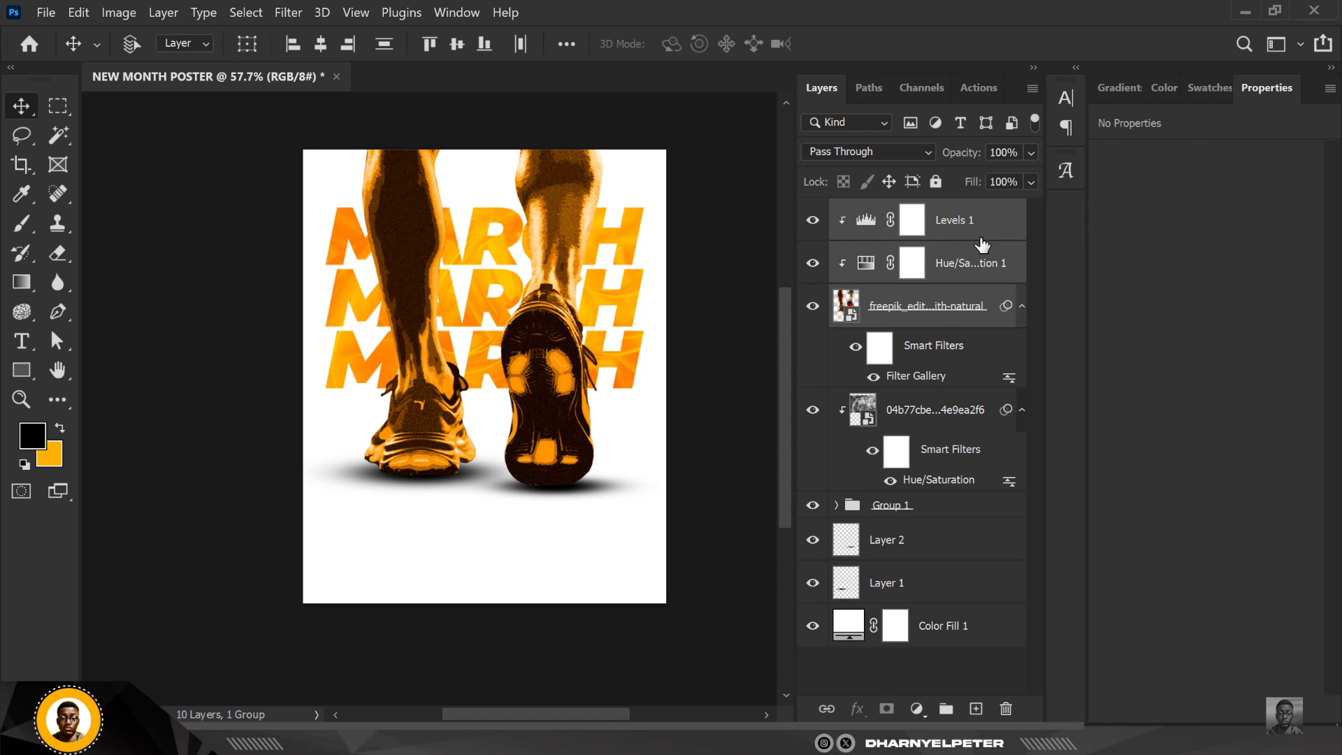
pyautogui.doubleClick(885, 214)
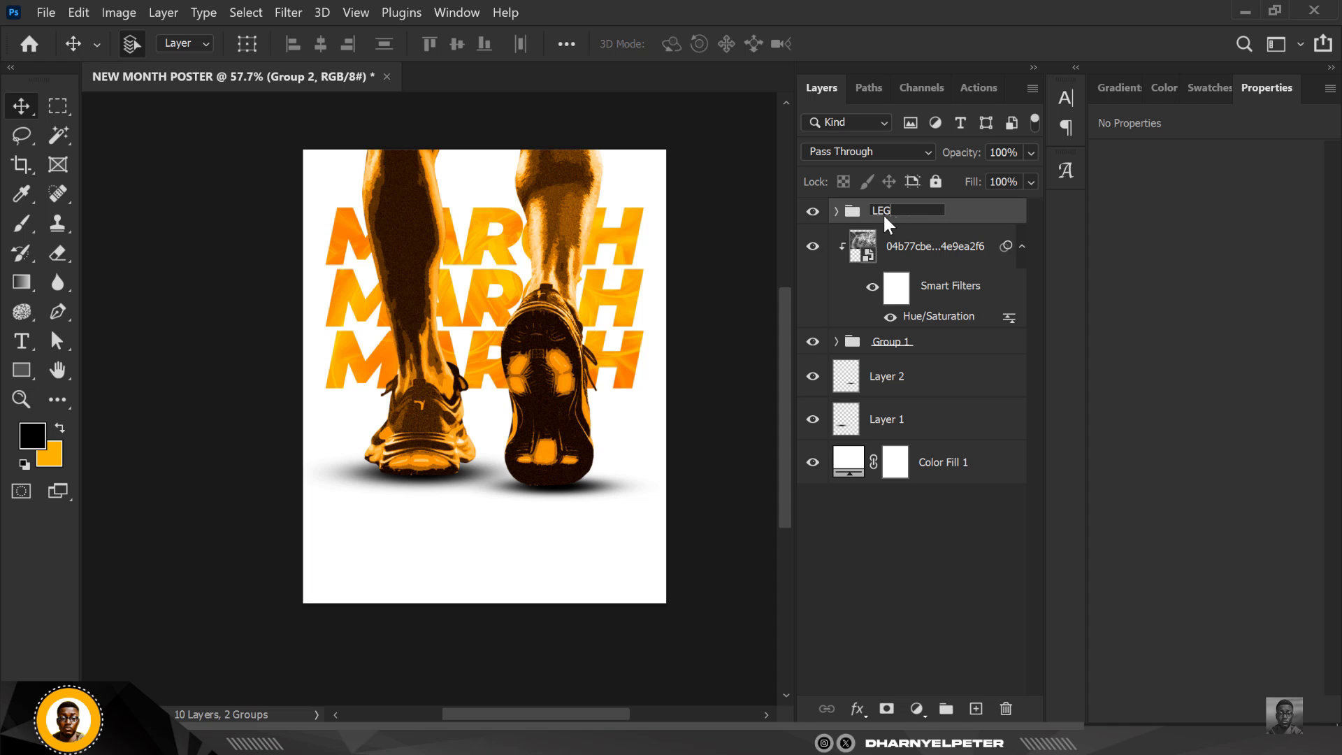
pyautogui.press('Return')
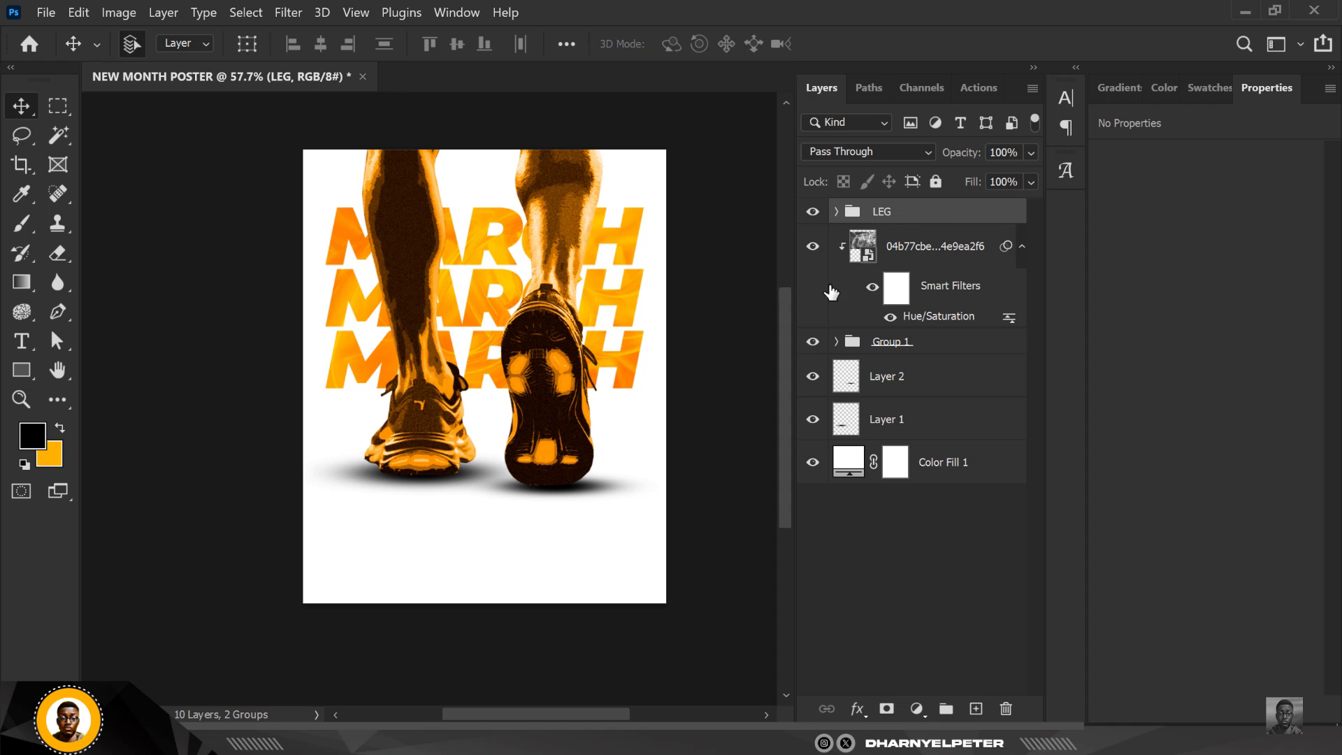
# Move the LEG group, swirl texture, MARCH text group and both shadow layers together straight up by 30 px.
pyautogui.keyDown('ctrl'); pyautogui.click(921, 383); pyautogui.keyUp('ctrl')
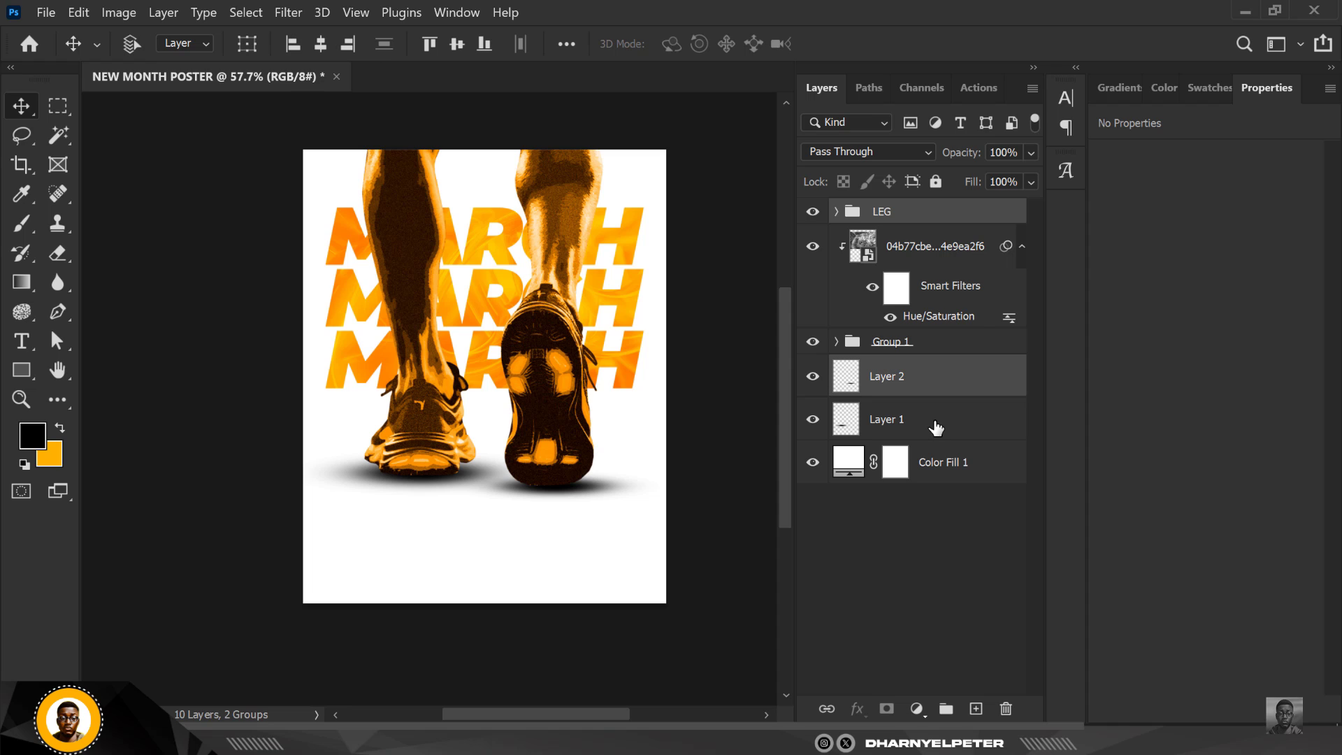
pyautogui.keyDown('ctrl'); pyautogui.click(935, 428); pyautogui.keyUp('ctrl')
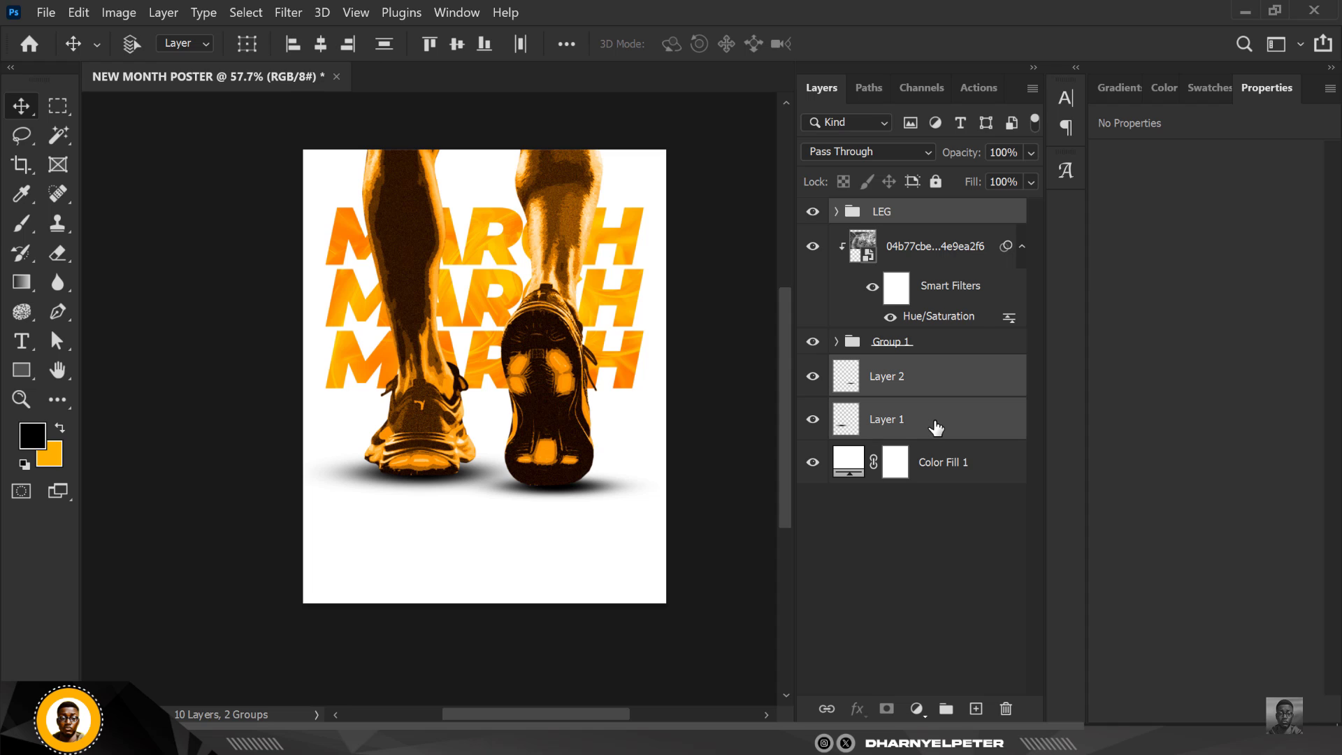
pyautogui.keyDown('ctrl'); pyautogui.click(938, 342); pyautogui.keyUp('ctrl')
pyautogui.keyDown('ctrl'); pyautogui.click(946, 250); pyautogui.keyUp('ctrl')
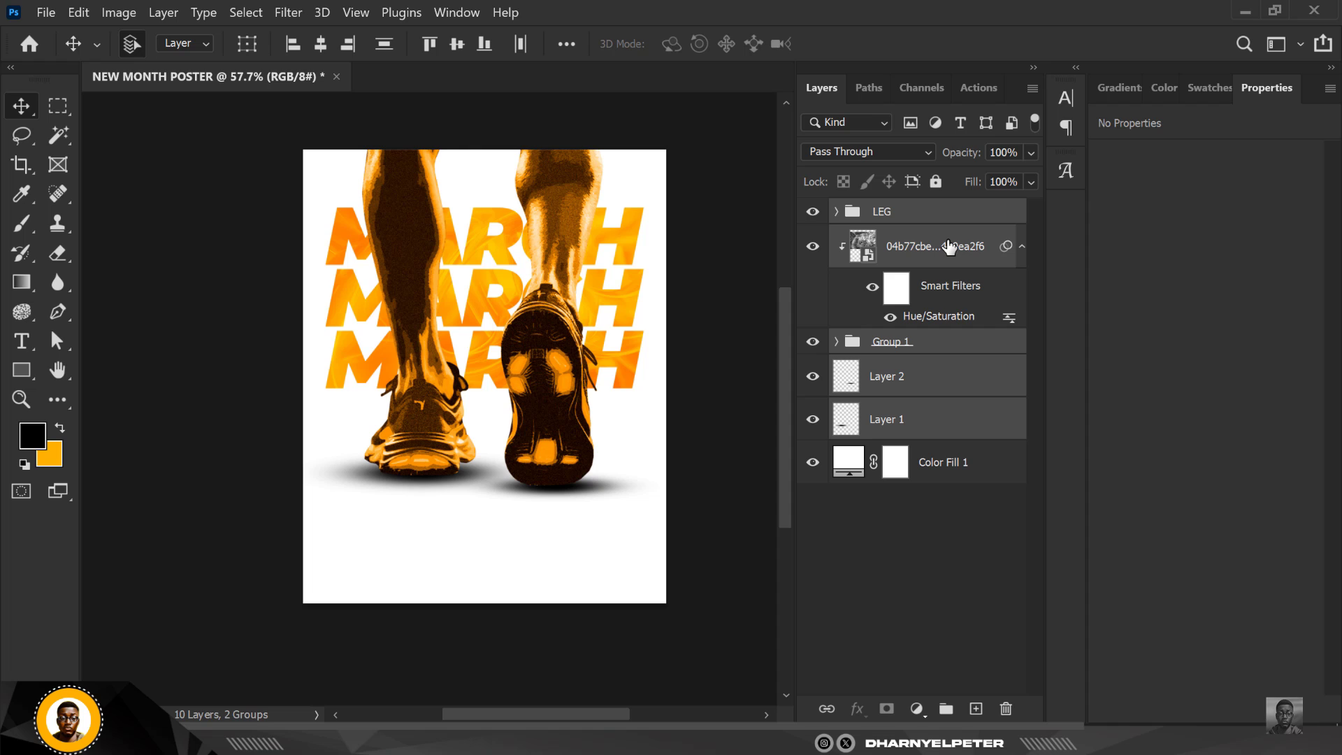
pyautogui.hotkey('shift', 'Up')
pyautogui.hotkey('shift', 'Up')
pyautogui.hotkey('shift', 'Up')
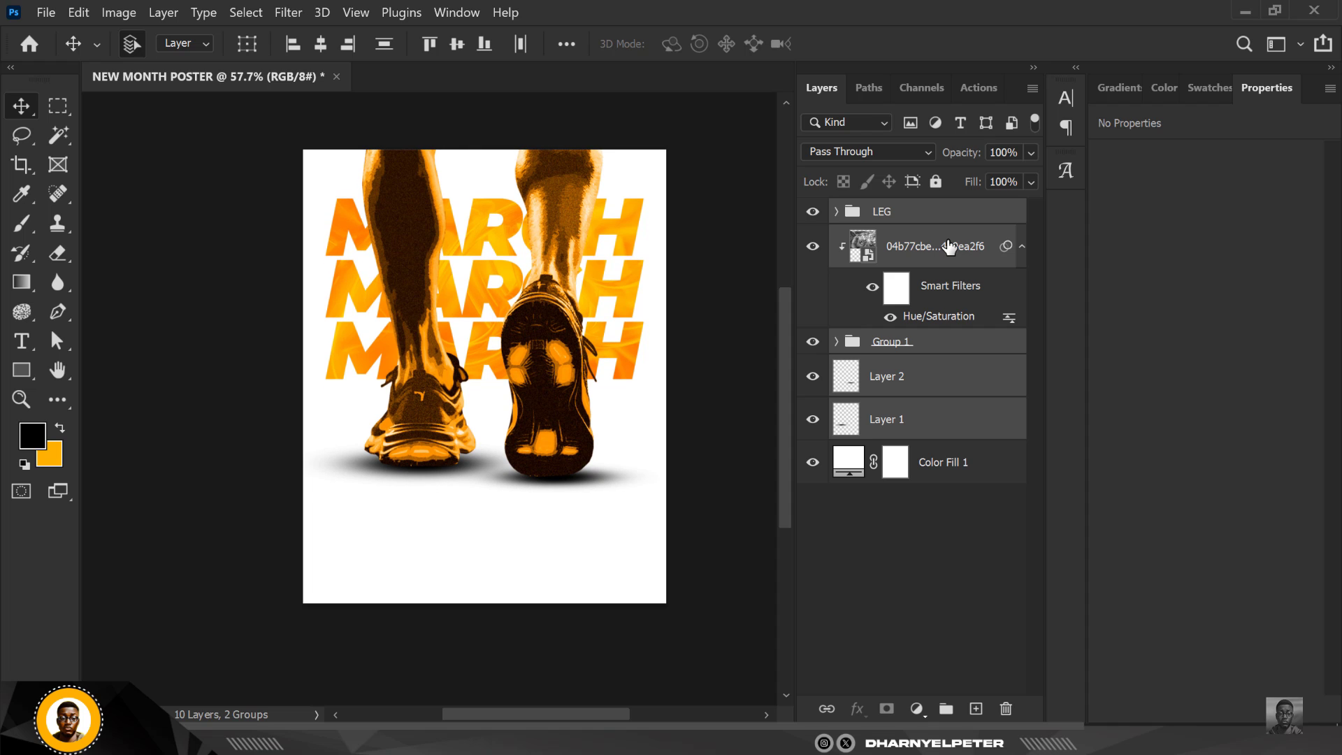
# Paint a soft orange glow over the left ankle with a 600 px brush on a new Screen-mode layer above the LEG group.
pyautogui.click(929, 218)
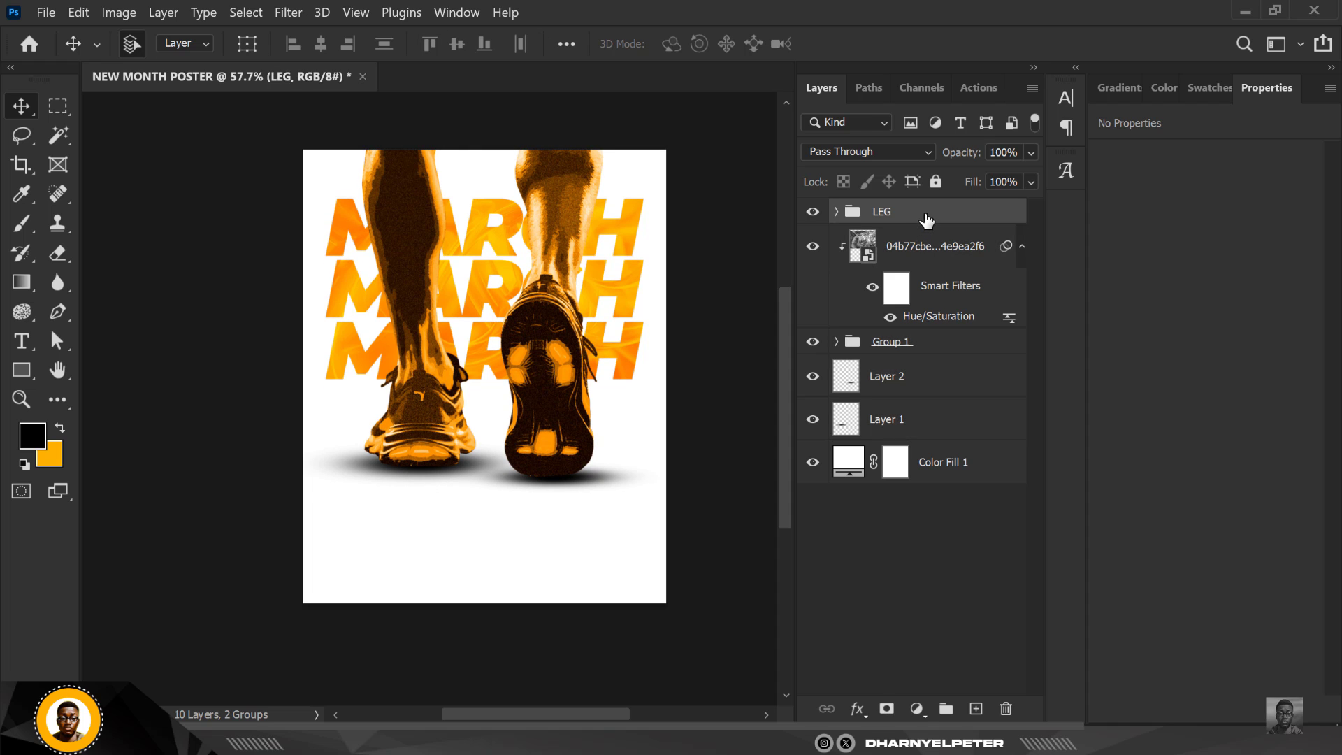
pyautogui.click(836, 213)
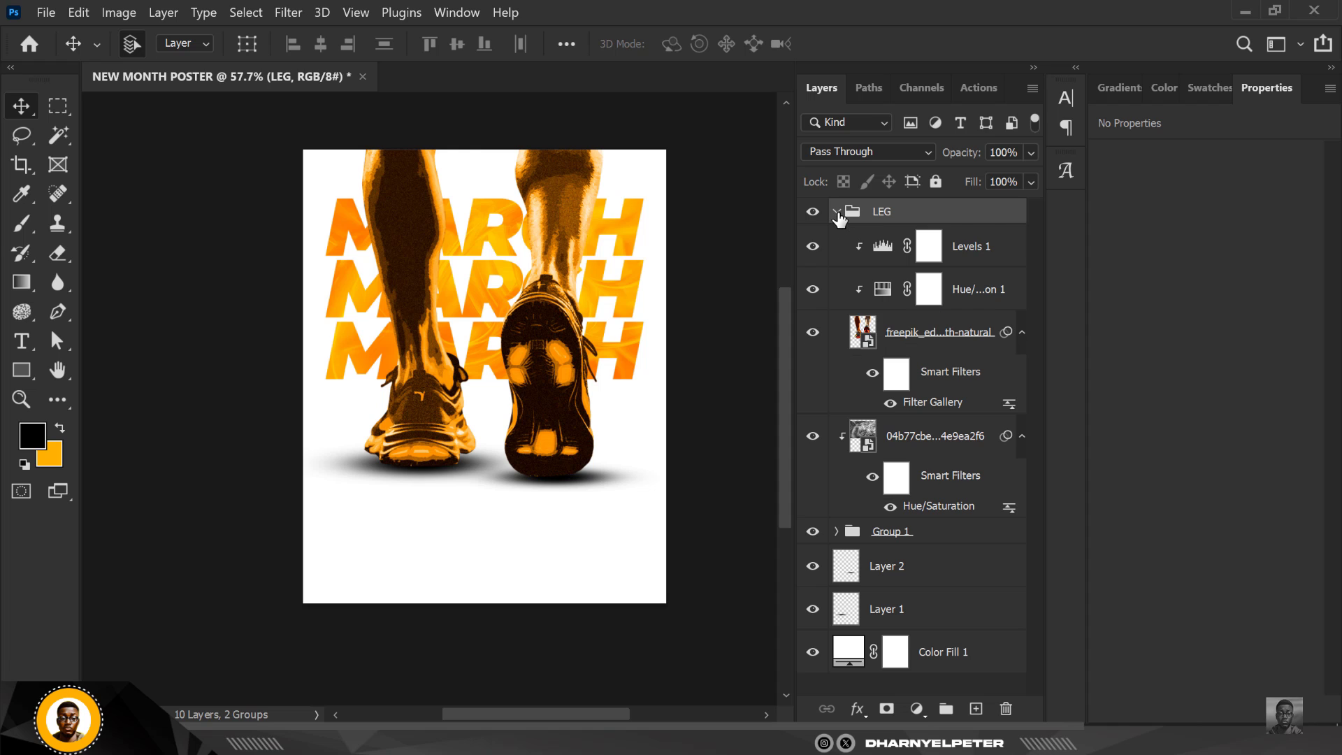
pyautogui.click(837, 212)
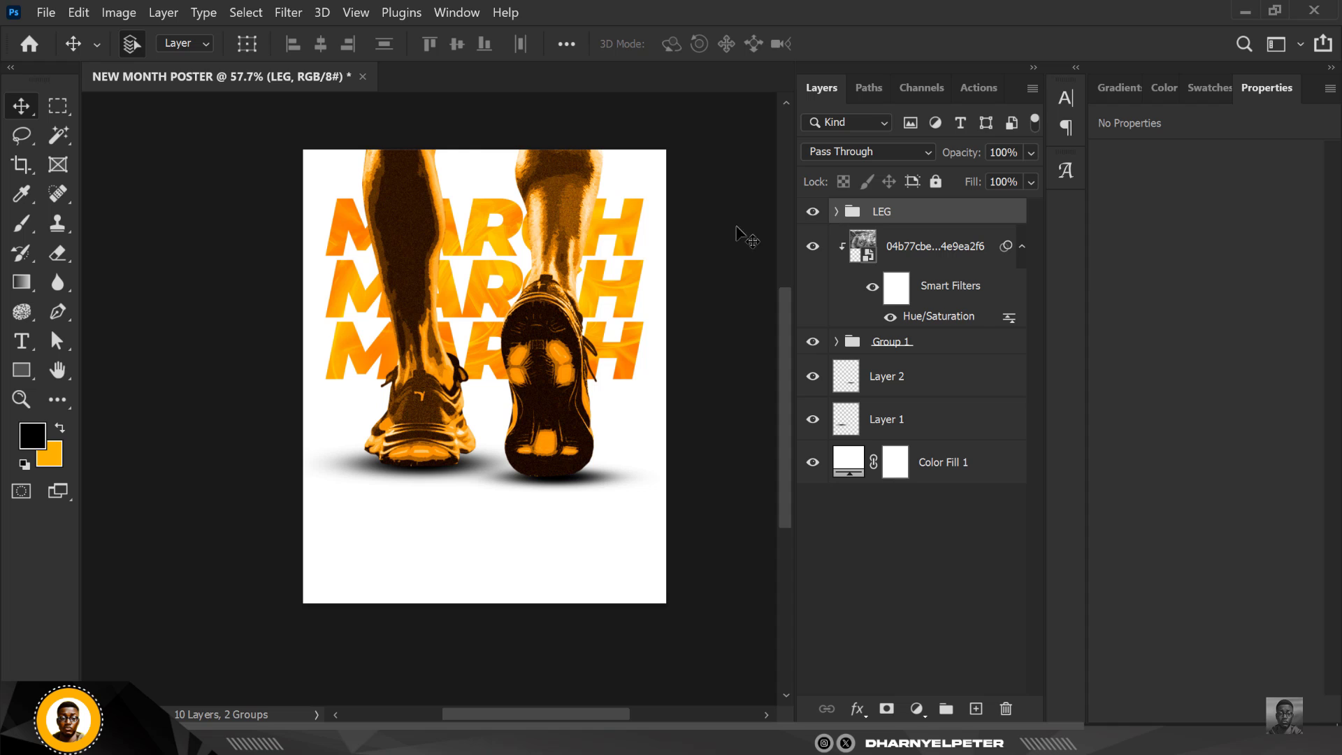
pyautogui.click(61, 429)
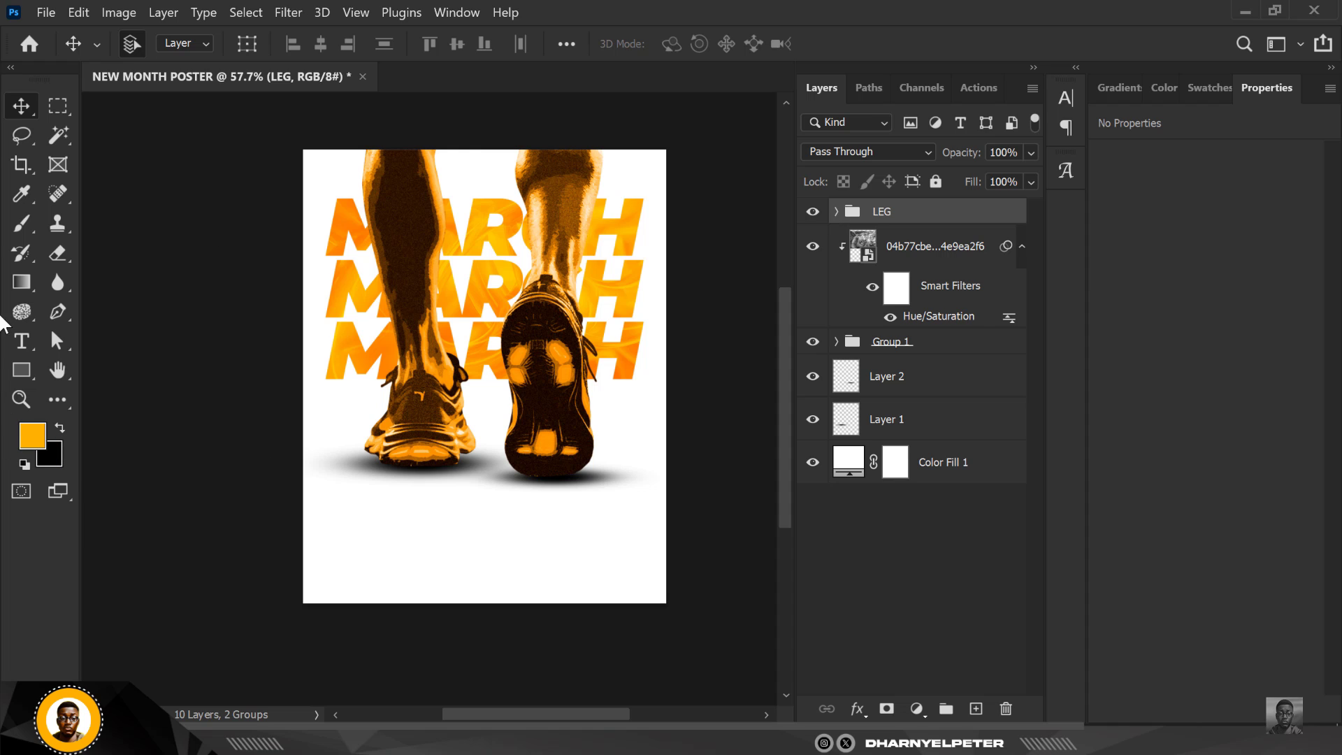
pyautogui.click(977, 710)
pyautogui.click(22, 223)
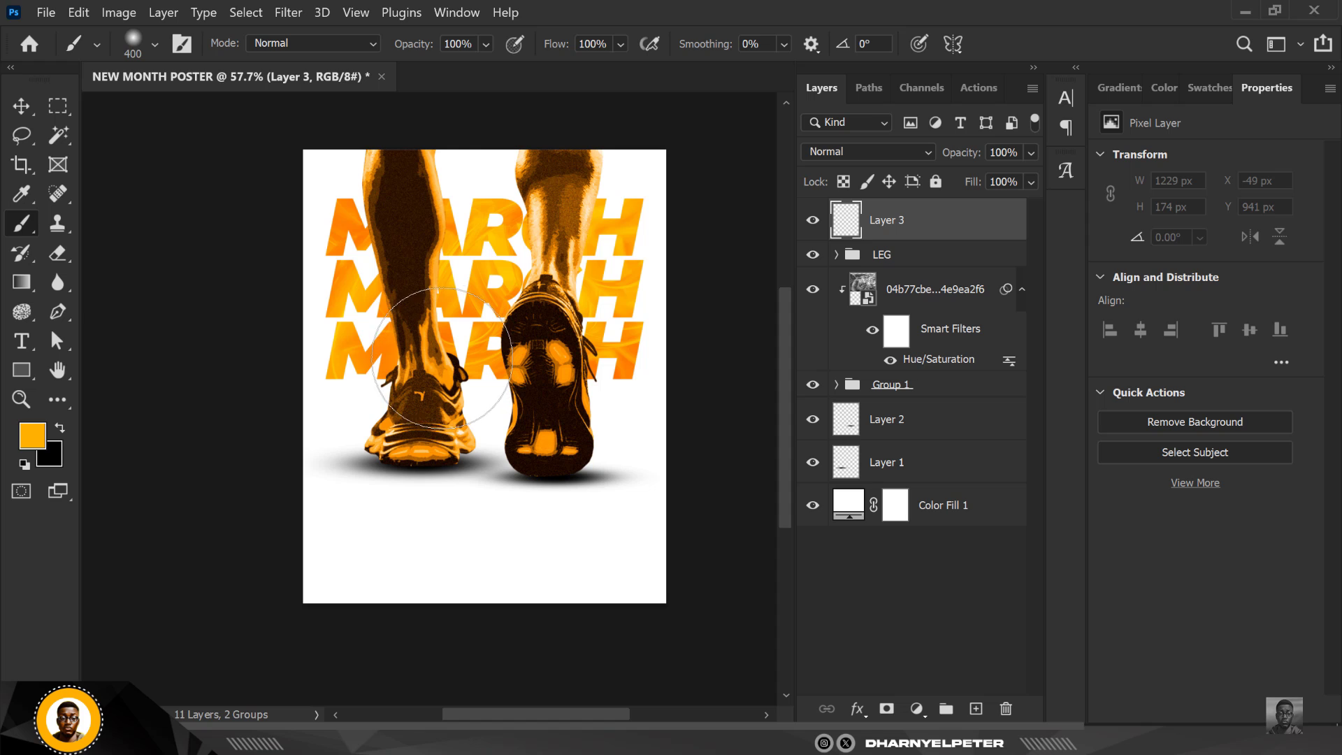
pyautogui.press(']')
pyautogui.press(']')
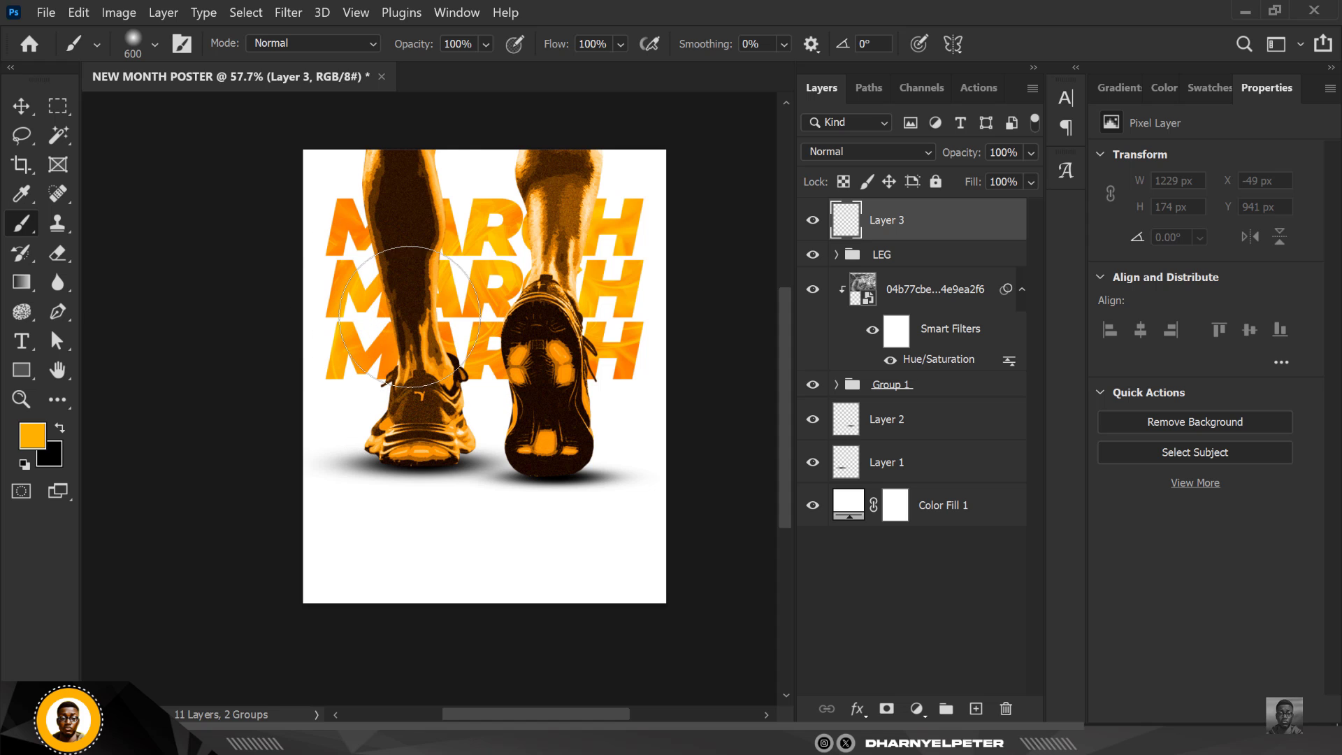
pyautogui.click(445, 350)
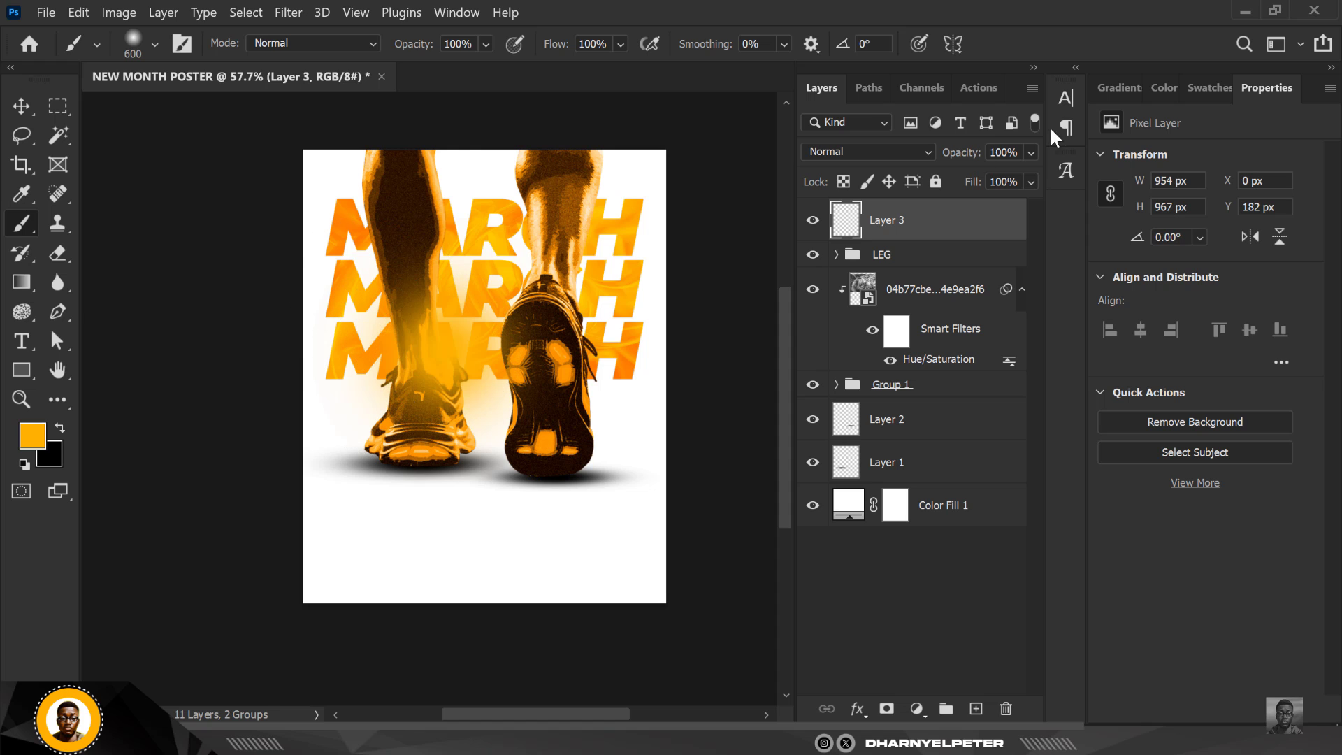
pyautogui.click(913, 154)
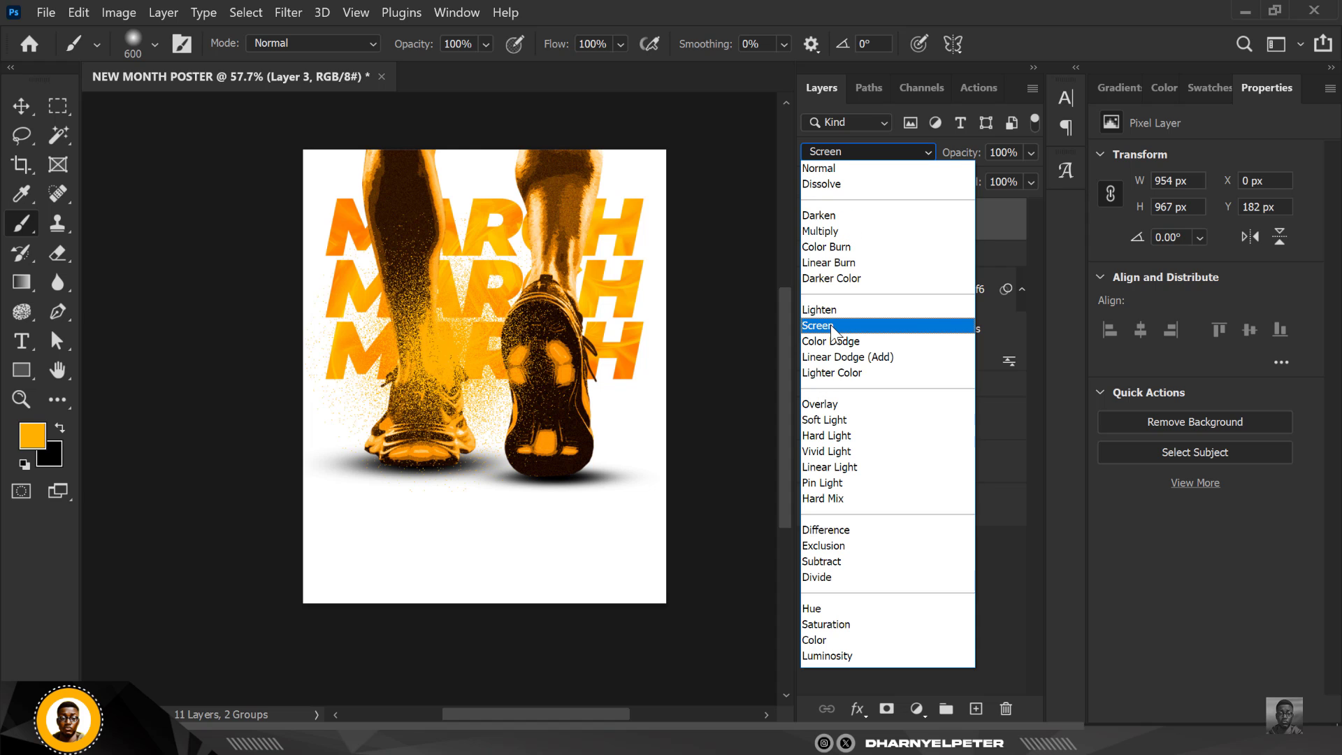
pyautogui.click(831, 326)
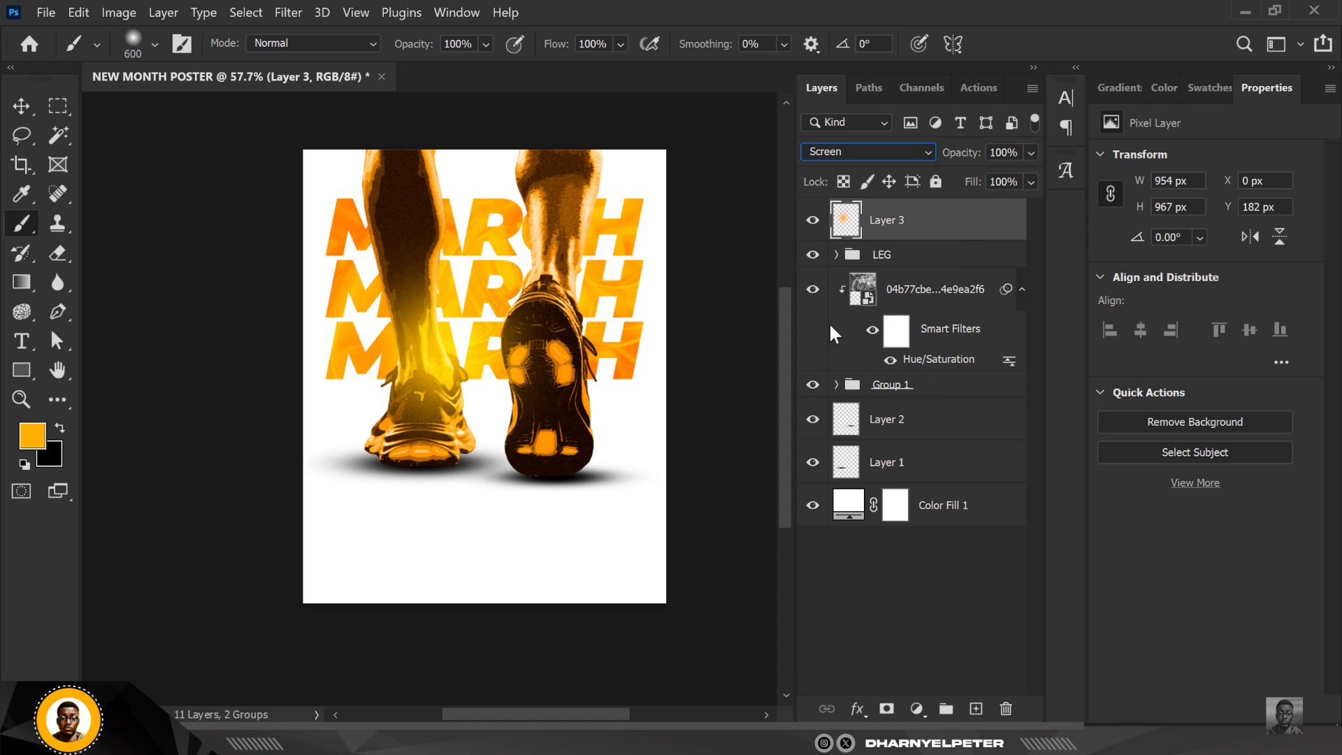
# Paint a 400 px orange glow on the raised ankle on a new Screen-mode layer, and copy it onto the other leg's upper calf.
pyautogui.click(975, 709)
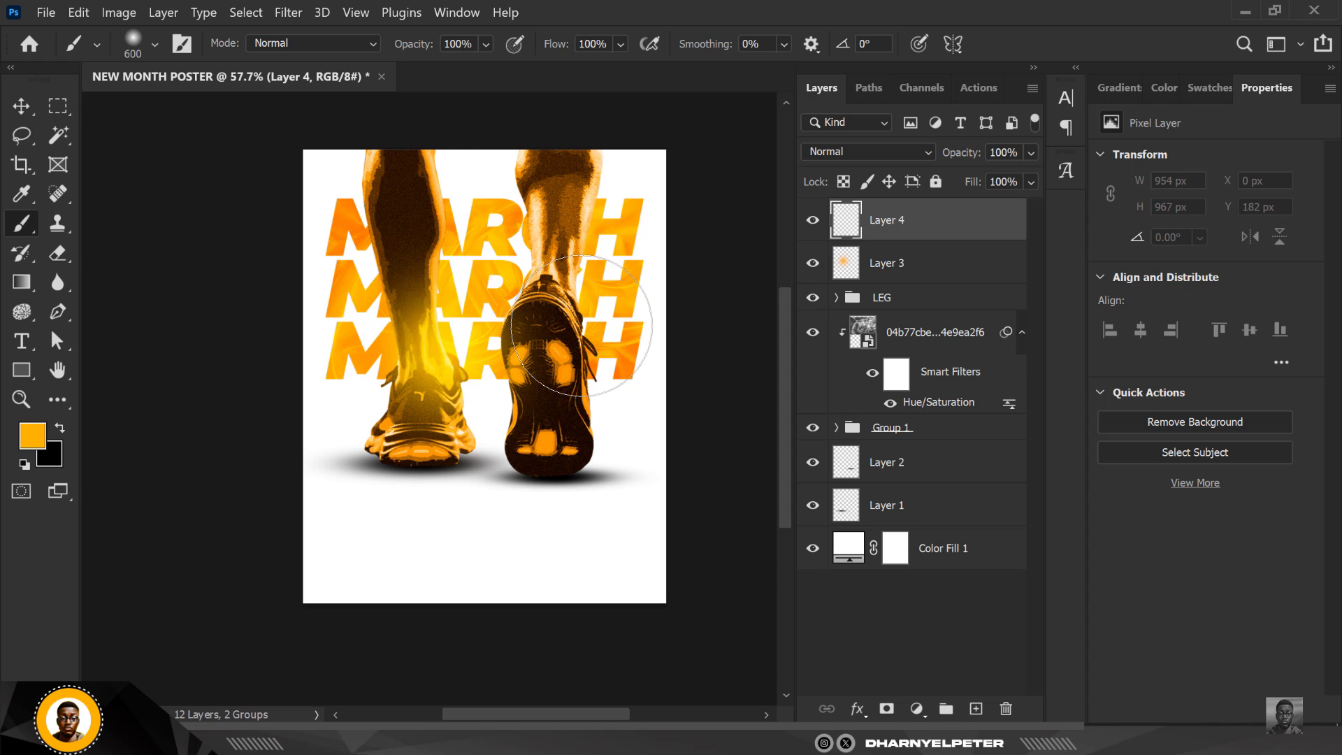
pyautogui.press('[')
pyautogui.press('[')
pyautogui.moveTo(552, 314); pyautogui.dragTo(565, 308)
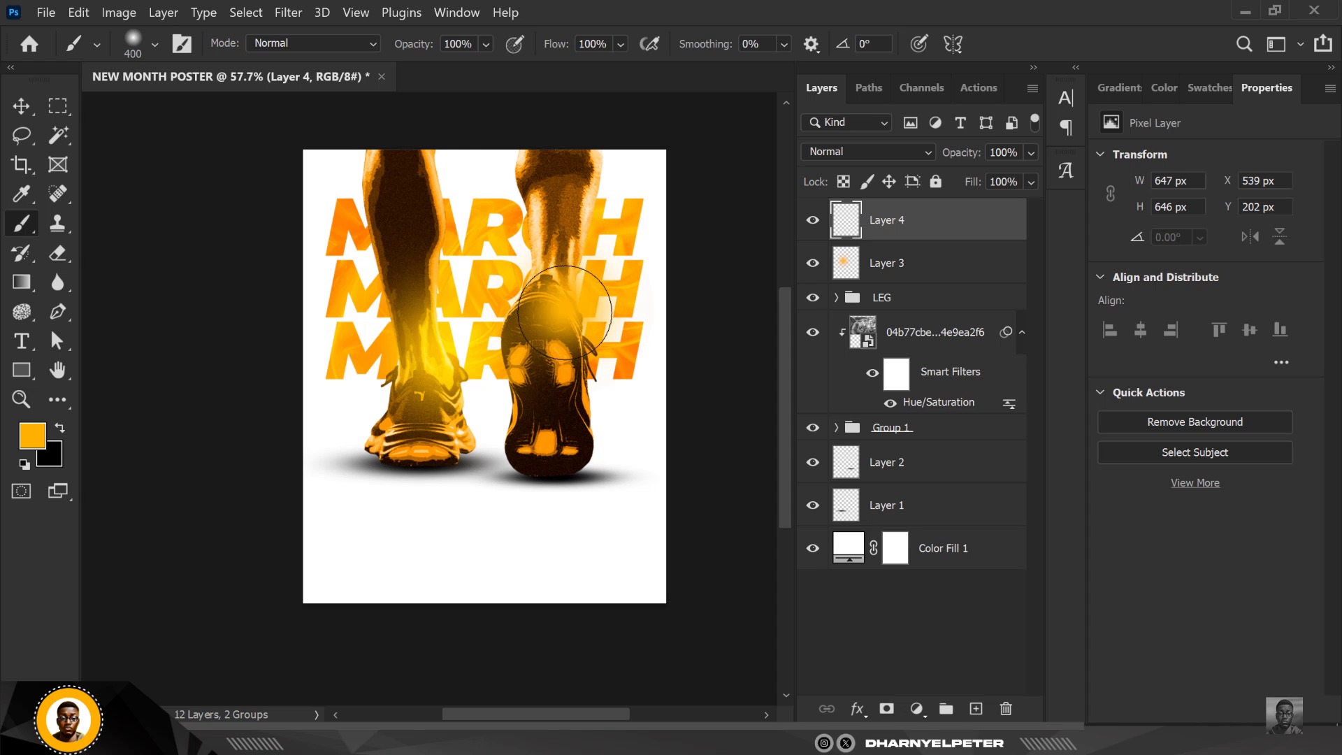
pyautogui.click(891, 153)
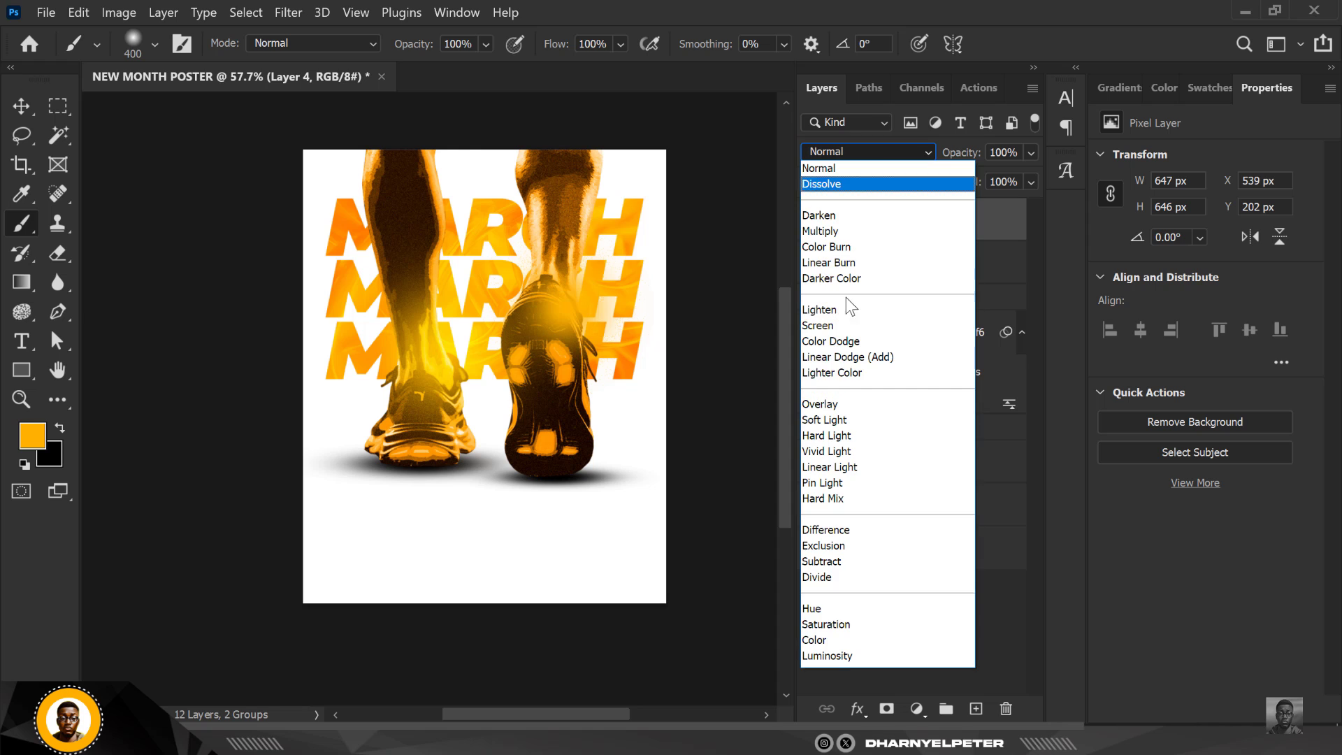
pyautogui.click(829, 329)
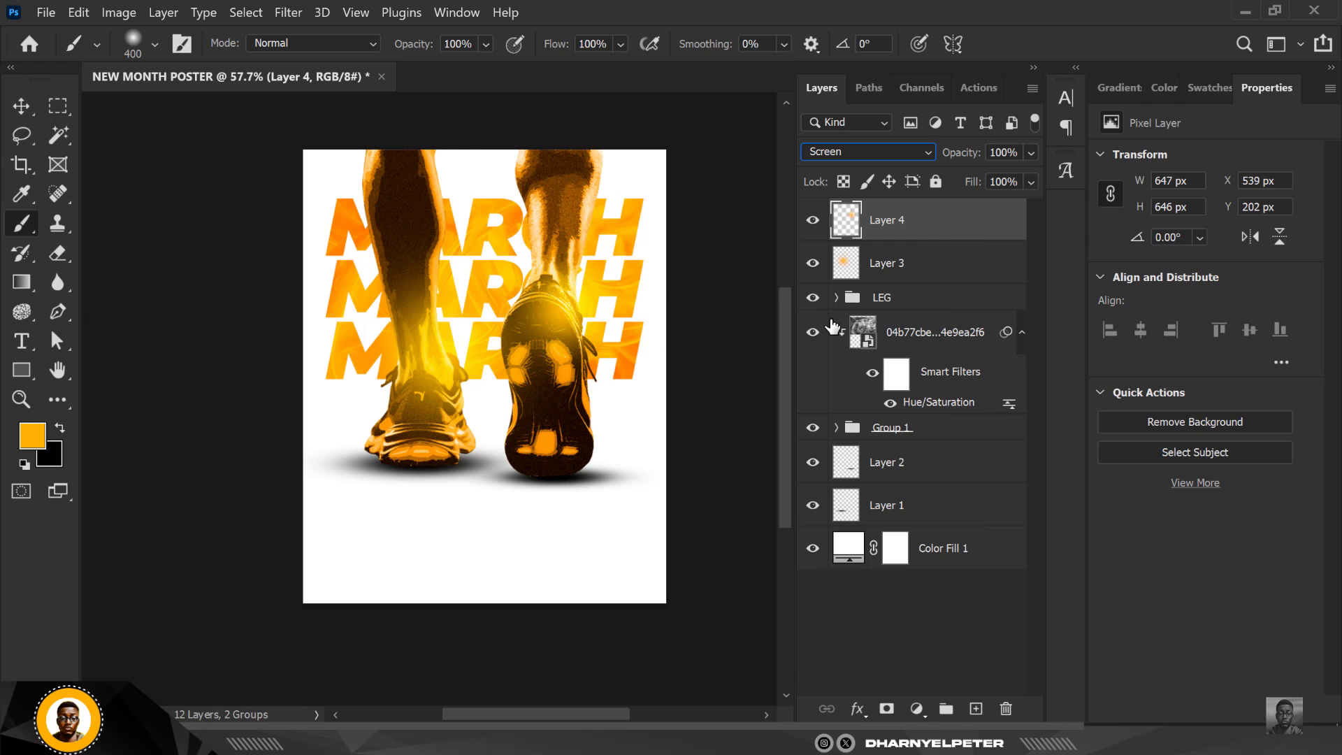
pyautogui.press('v')
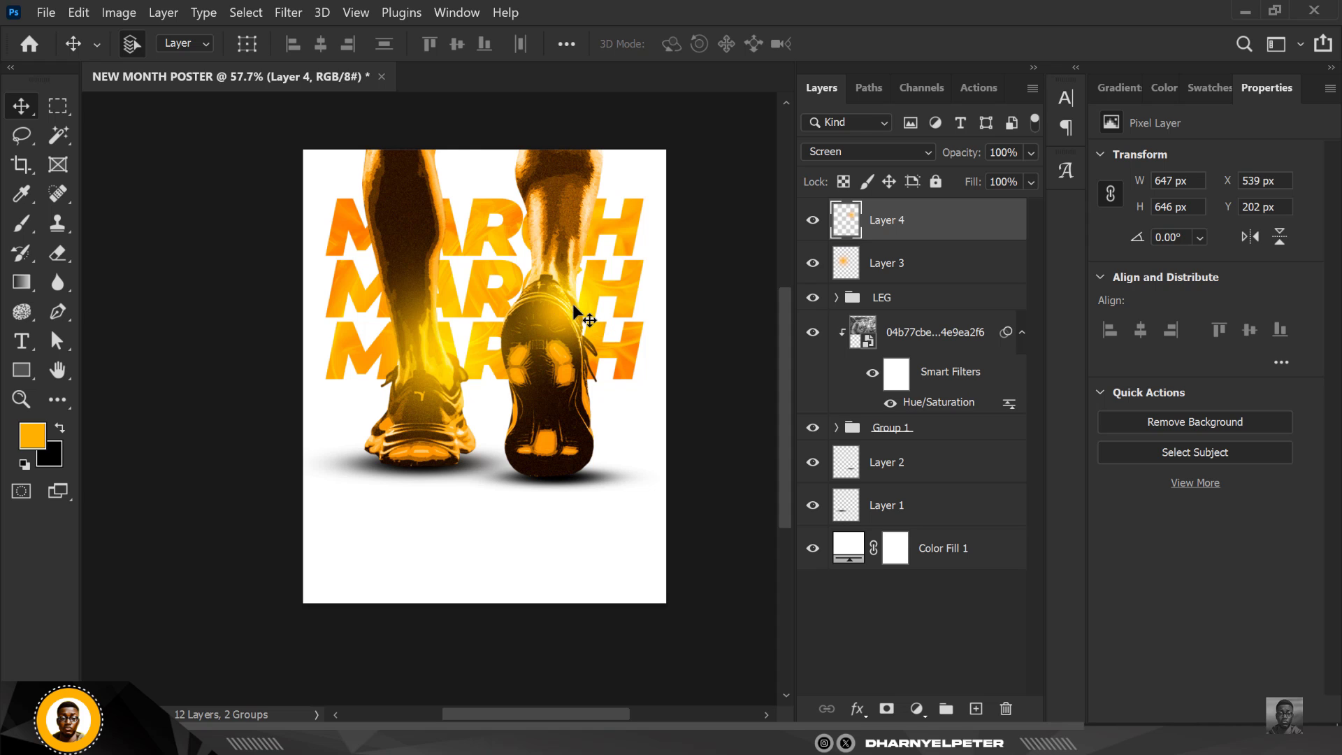
pyautogui.moveTo(571, 302); pyautogui.dragTo(454, 182)
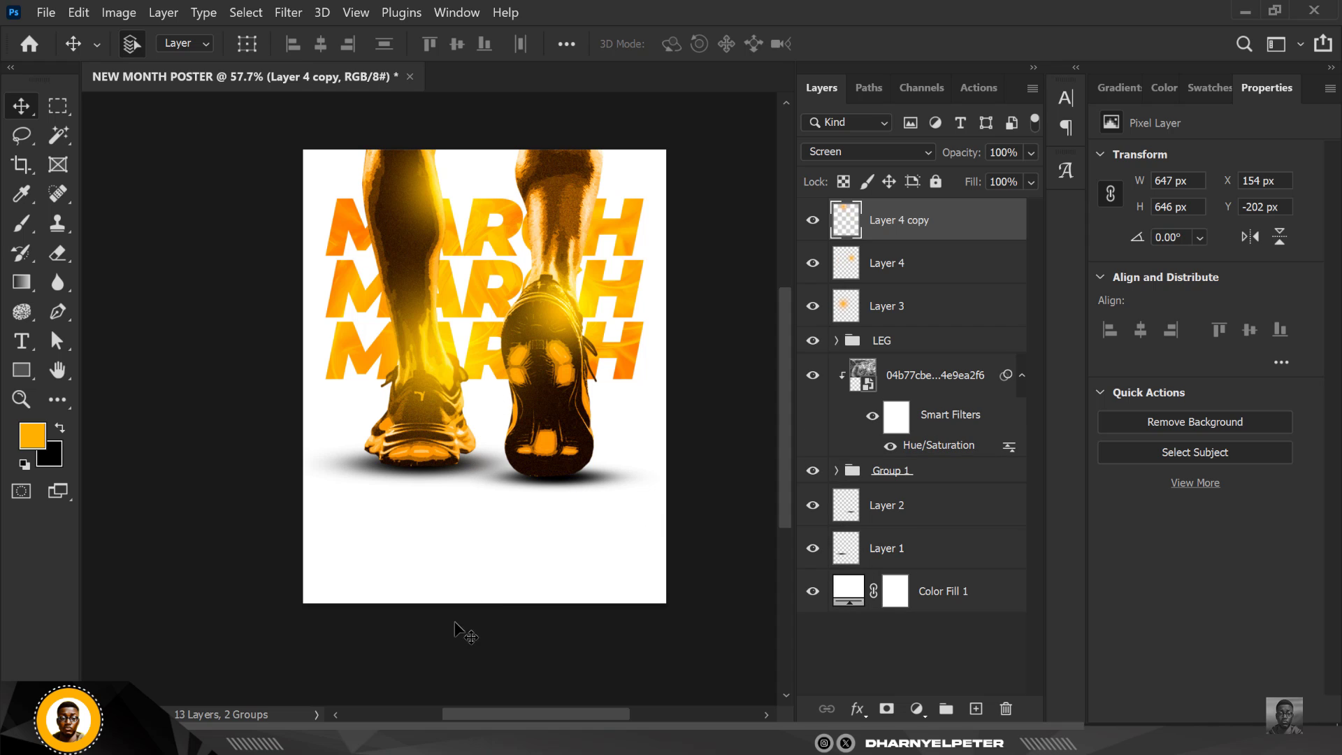
# Place the TEXT image from the MARCH FLYER folder into the poster and shift it down to Y 761 px.
pyautogui.click(357, 738)
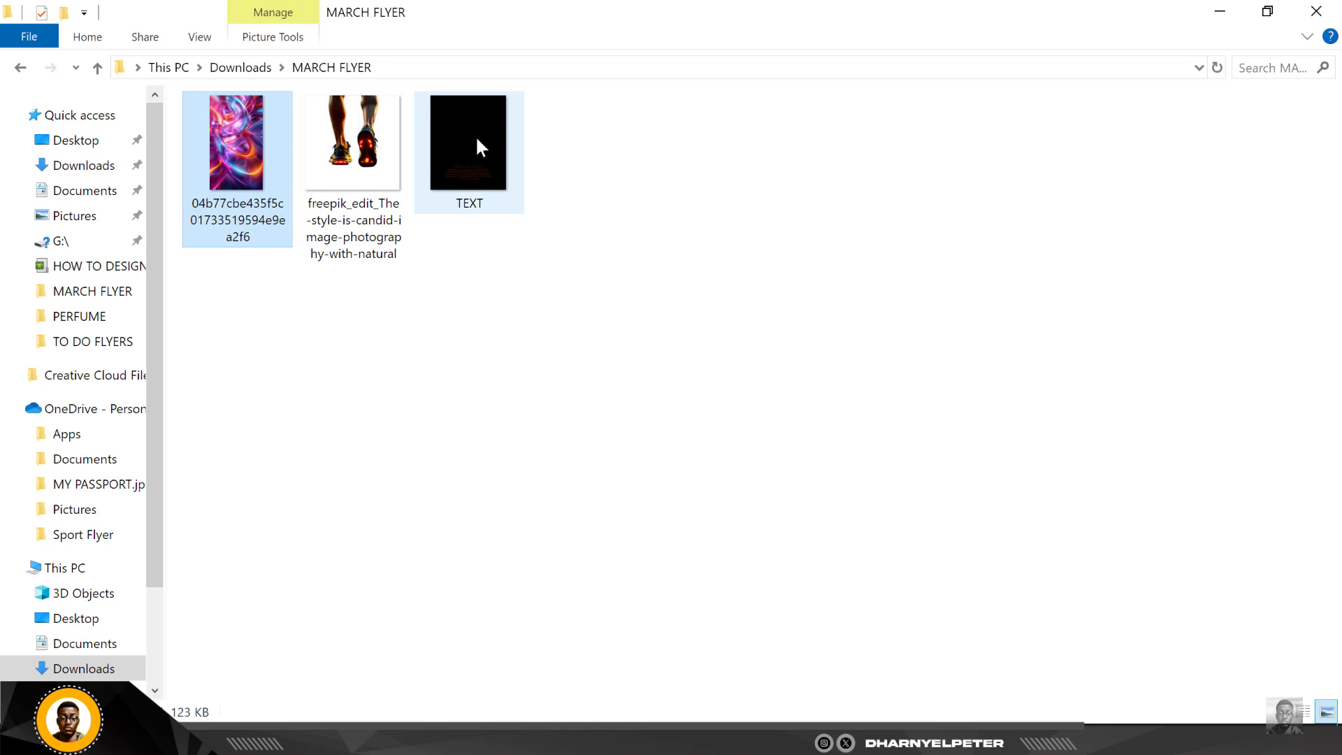
pyautogui.moveTo(475, 135); pyautogui.dragTo(502, 543)
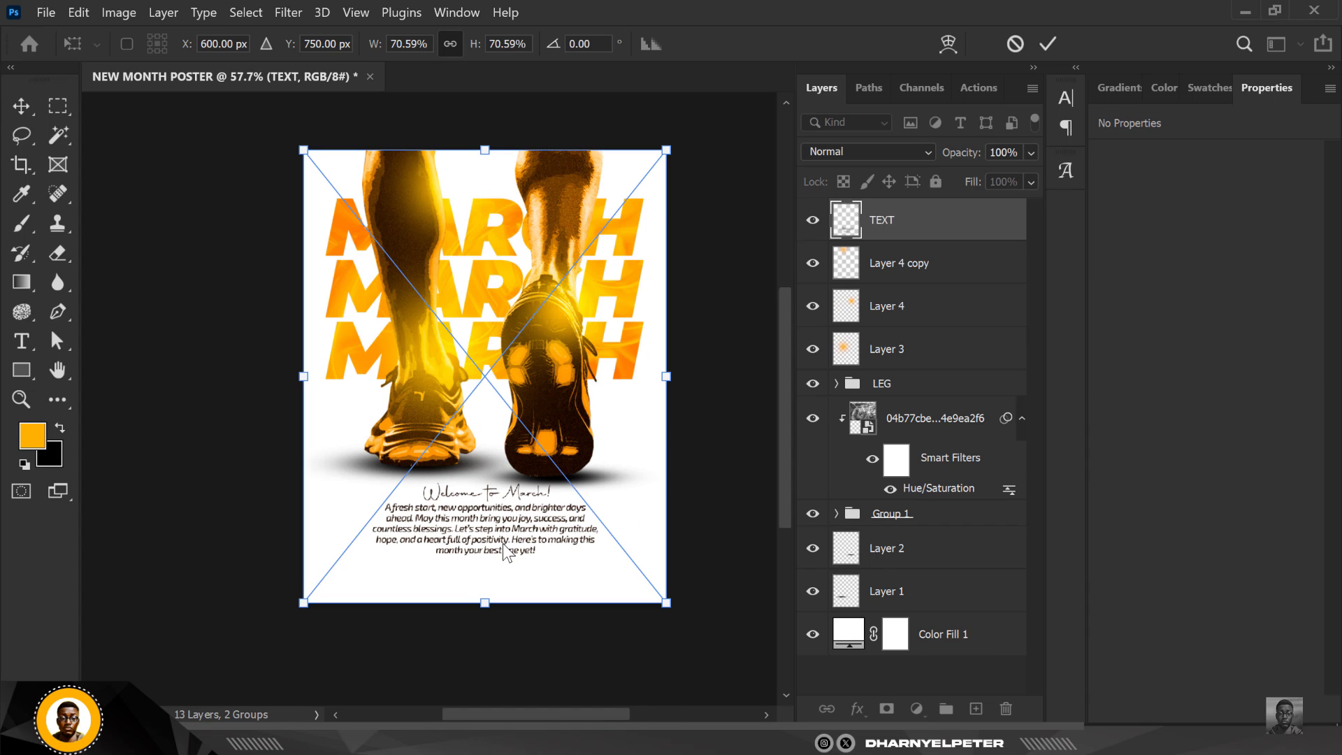
pyautogui.moveTo(504, 520); pyautogui.dragTo(508, 520)
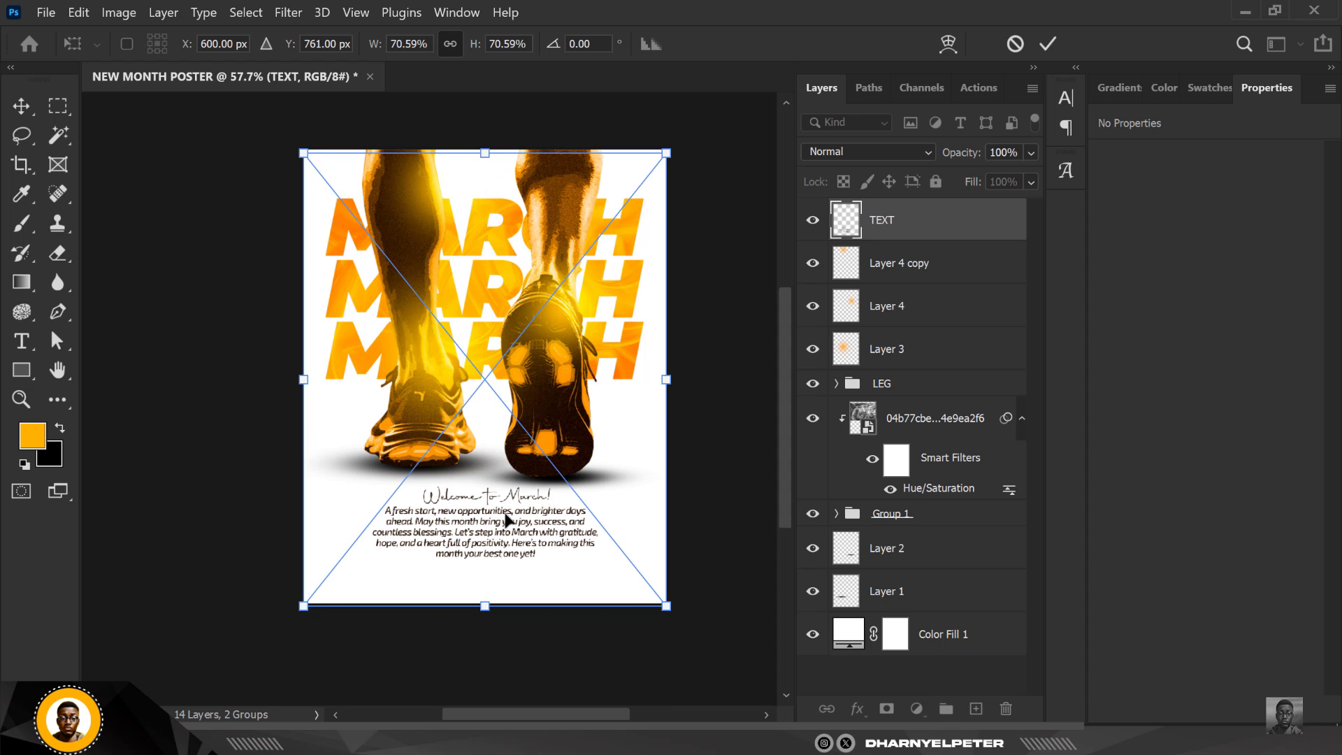
pyautogui.press('Return')
# Add a Brightness/Contrast adjustment above Levels 1 inside the LEG group and clip it to the layers below.
pyautogui.scroll(3, 515, 521)
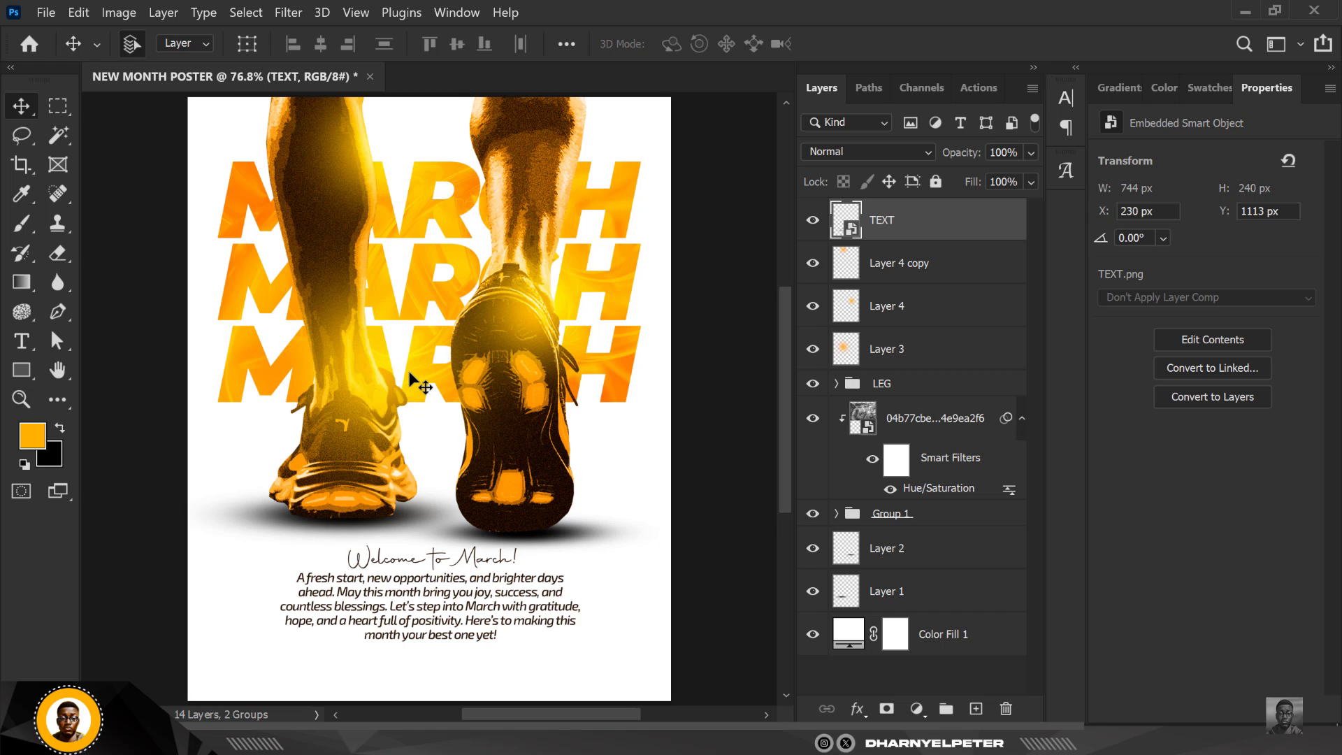
pyautogui.scroll(-1, 409, 373)
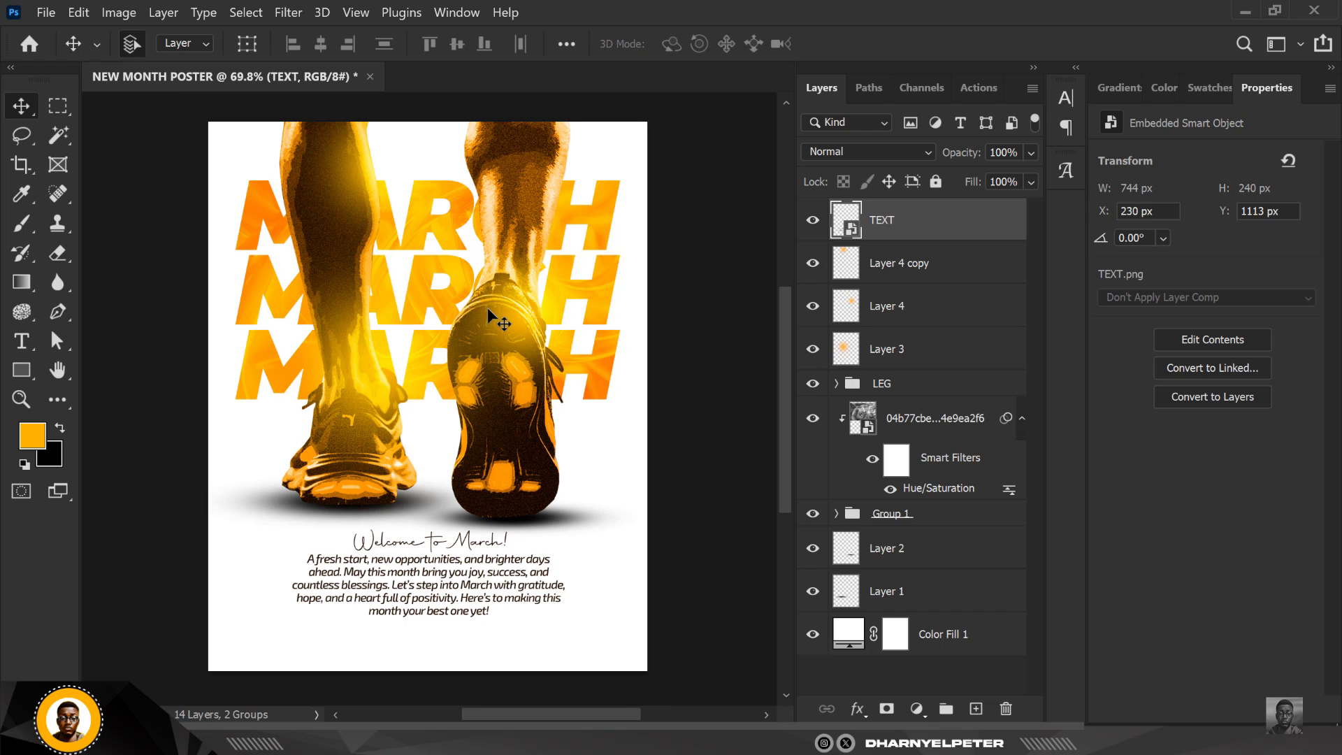
pyautogui.scroll(-1, 488, 308)
pyautogui.scroll(1, 488, 308)
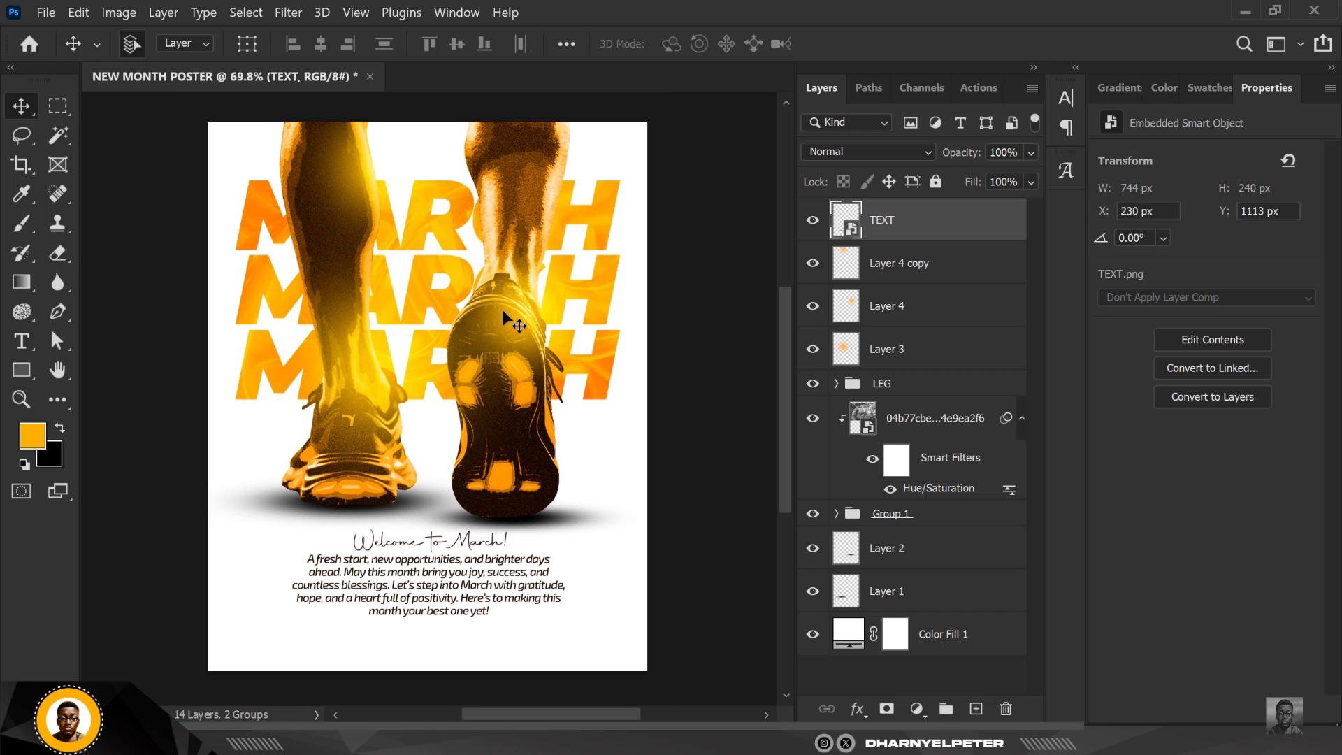
pyautogui.click(836, 384)
pyautogui.click(940, 427)
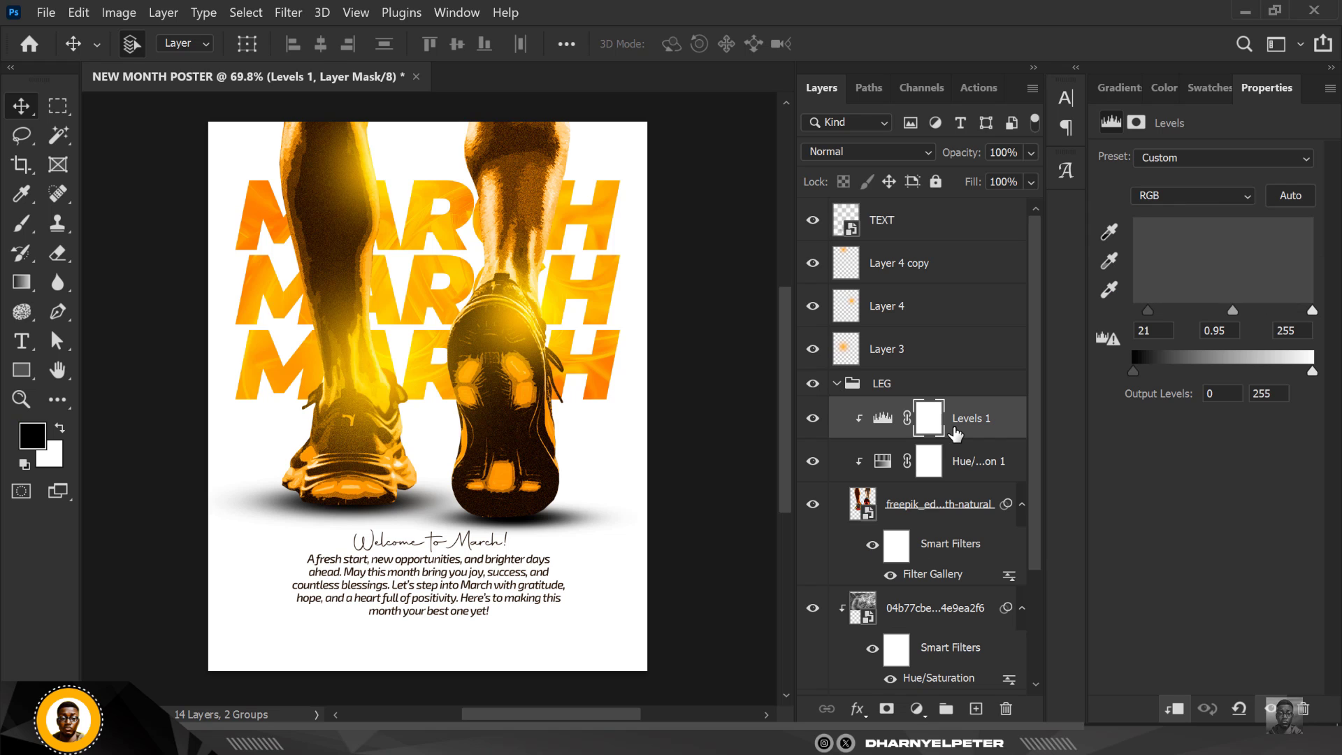
pyautogui.click(923, 712)
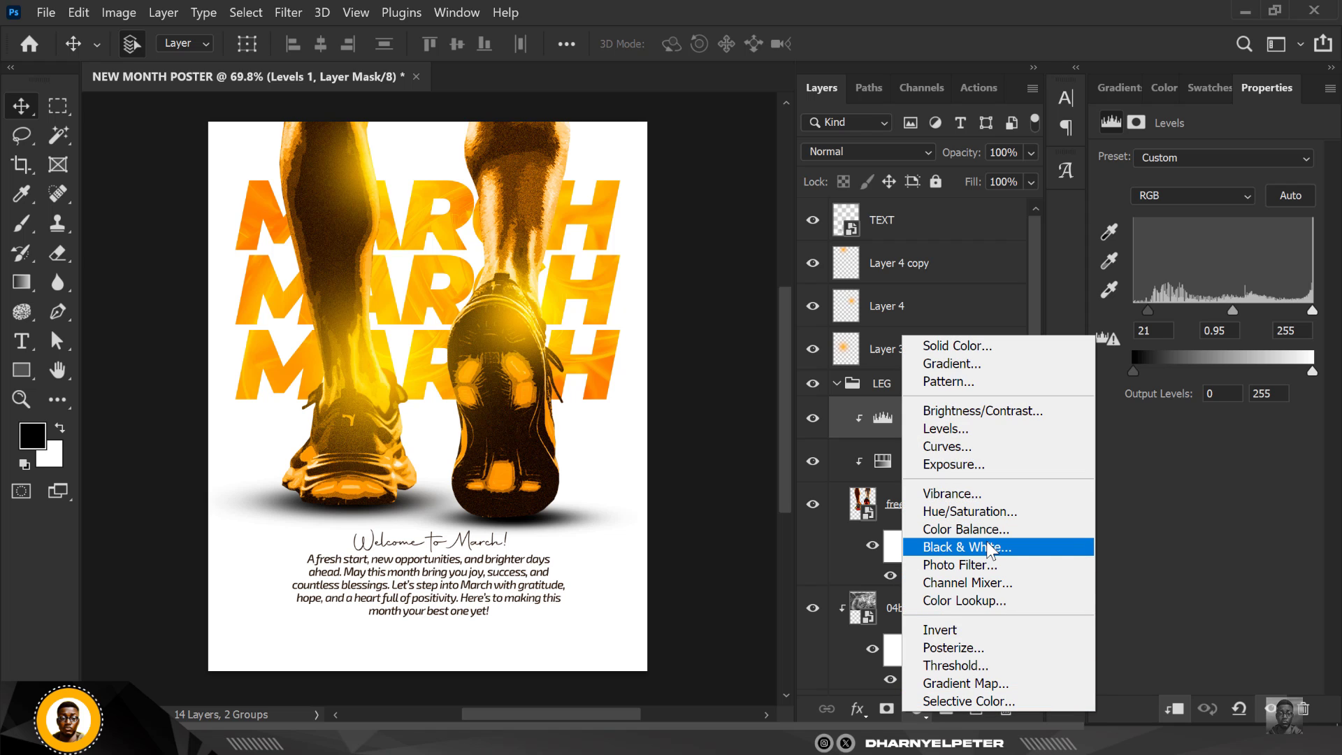
pyautogui.click(987, 415)
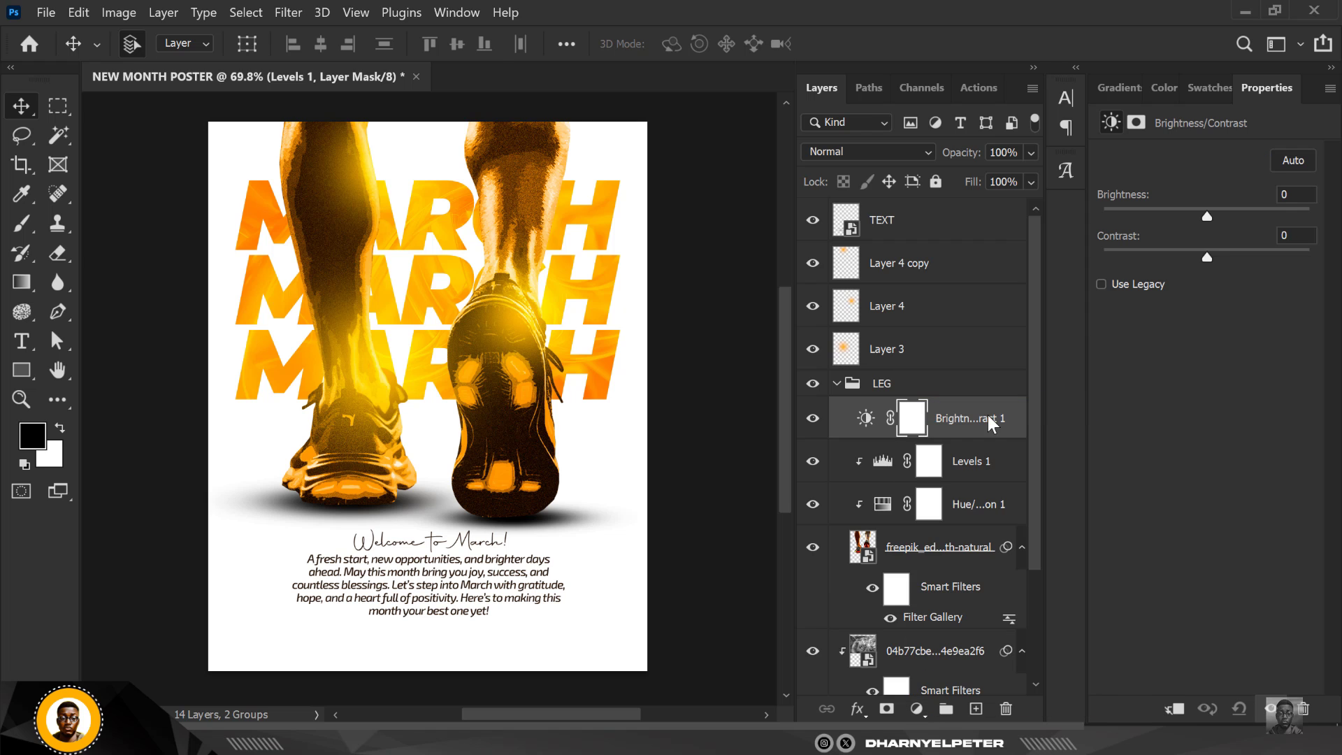
pyautogui.rightClick(996, 432)
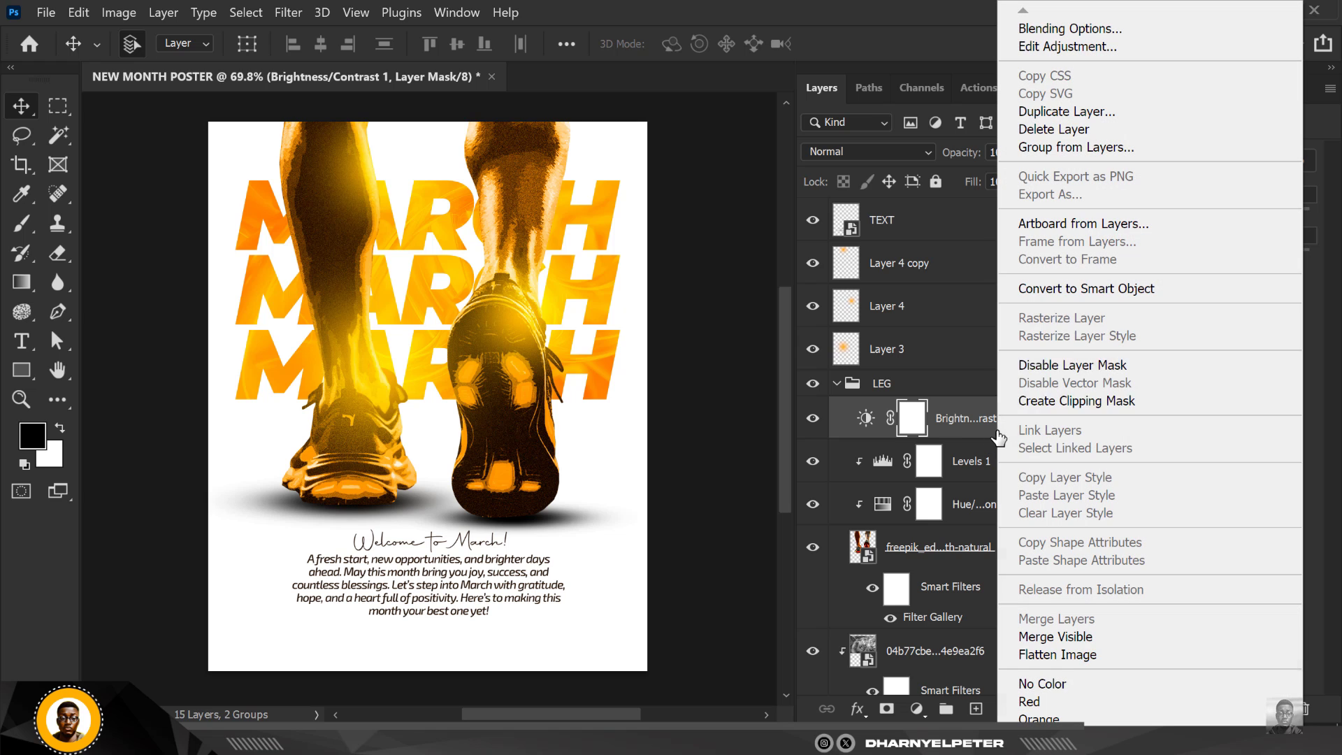
pyautogui.click(1081, 400)
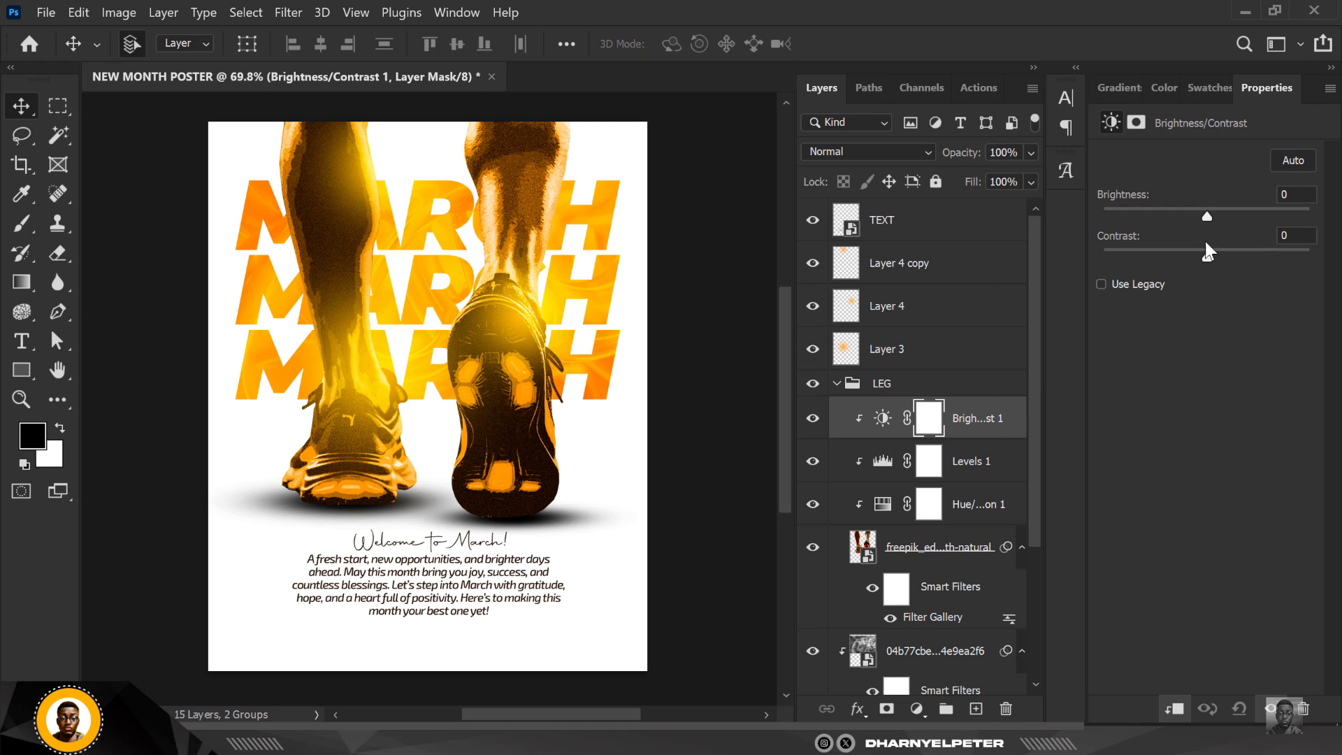
# Set the legs' Brightness/Contrast adjustment to contrast 64 and brightness -1.
pyautogui.moveTo(1206, 257); pyautogui.dragTo(1240, 258)
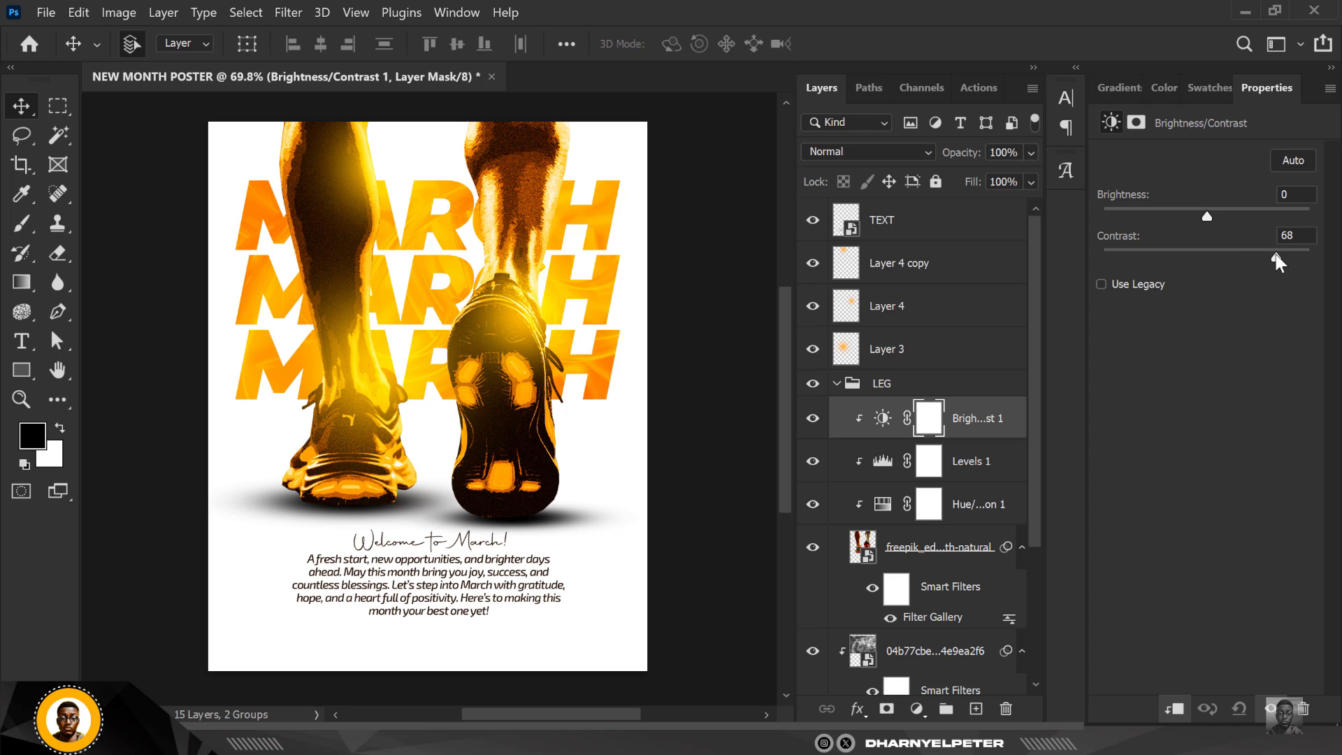
pyautogui.moveTo(1273, 255); pyautogui.dragTo(1272, 254)
pyautogui.moveTo(1207, 214); pyautogui.dragTo(1206, 211)
pyautogui.scroll(-1, 566, 313)
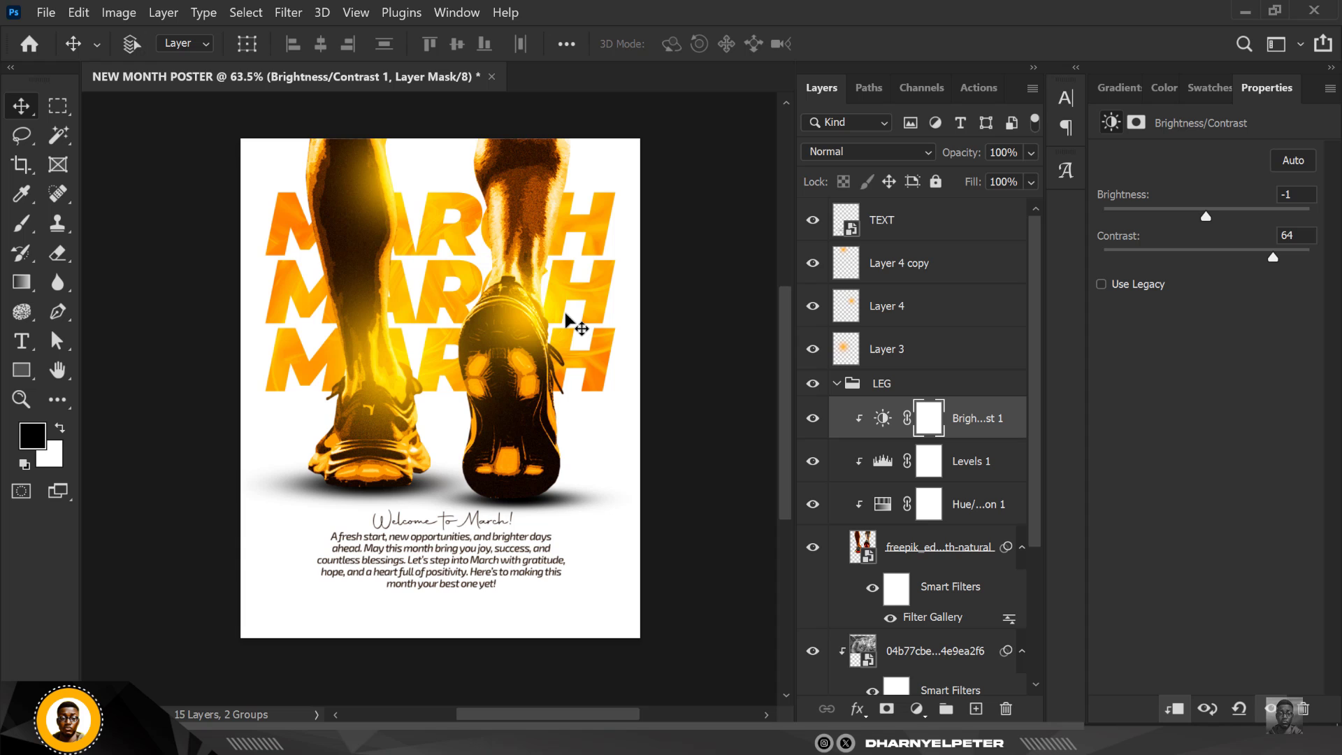
pyautogui.scroll(1, 565, 312)
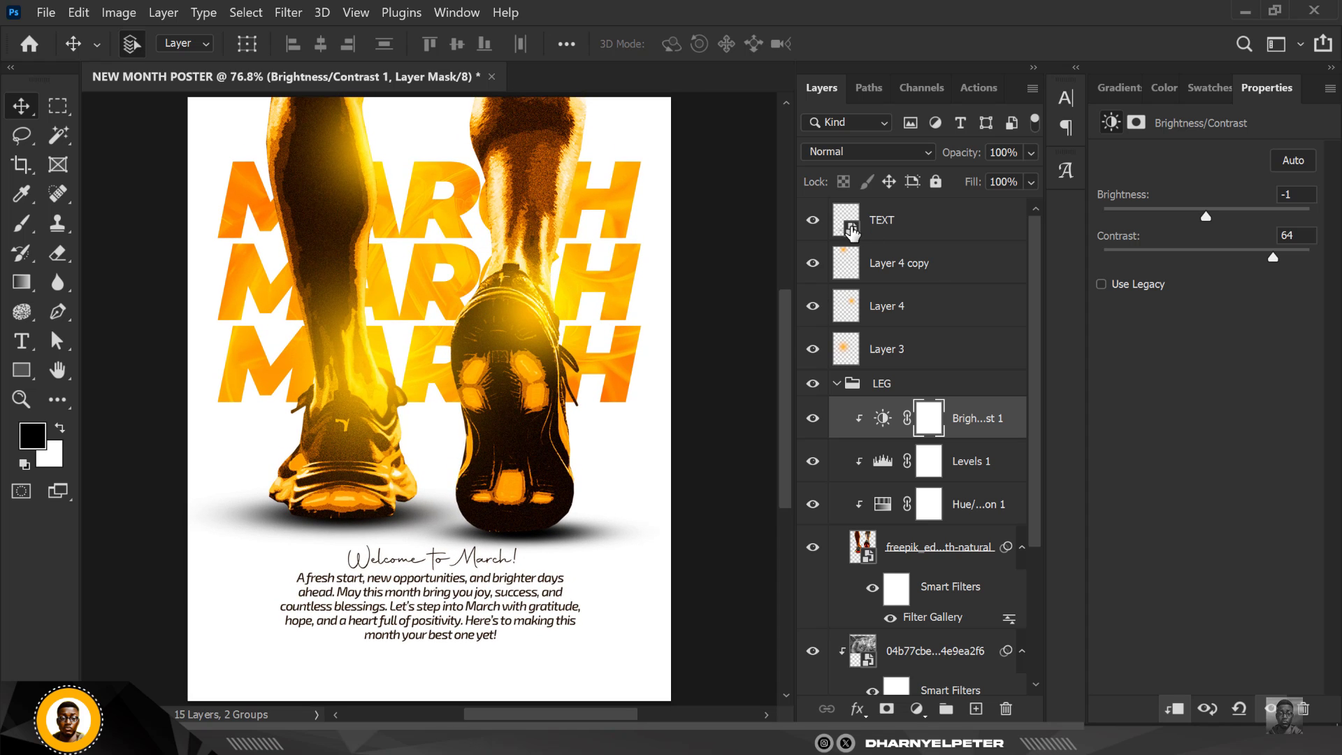
# Add a Solid Color fill of #ffb400 above the TEXT layer and invert its mask to black.
pyautogui.click(921, 222)
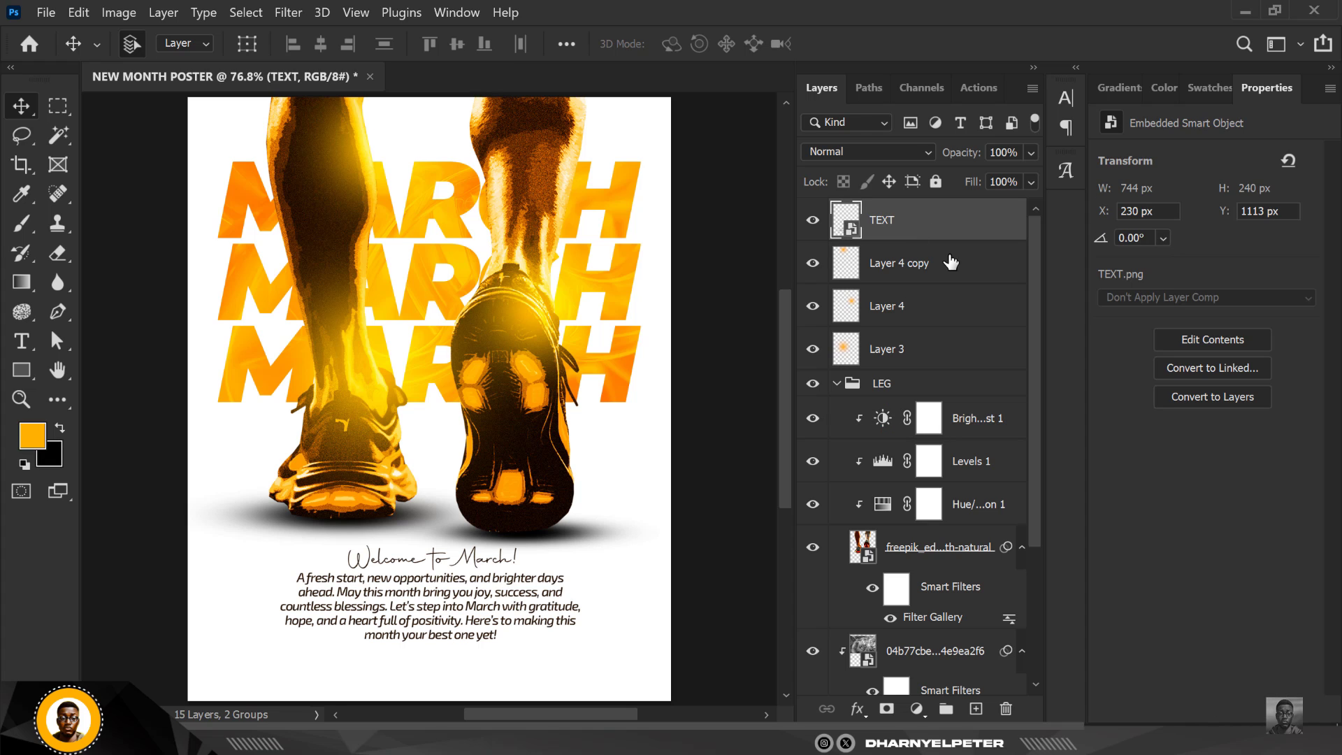
pyautogui.click(976, 708)
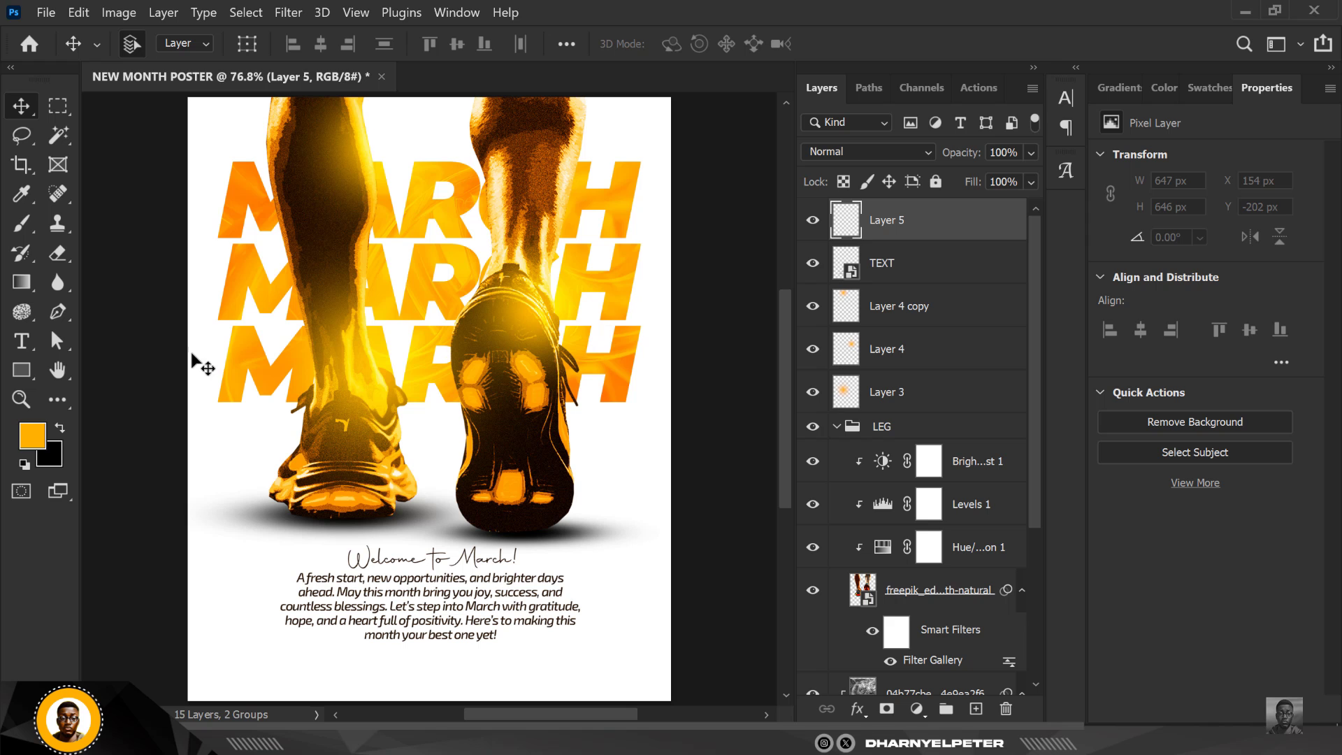
pyautogui.click(916, 709)
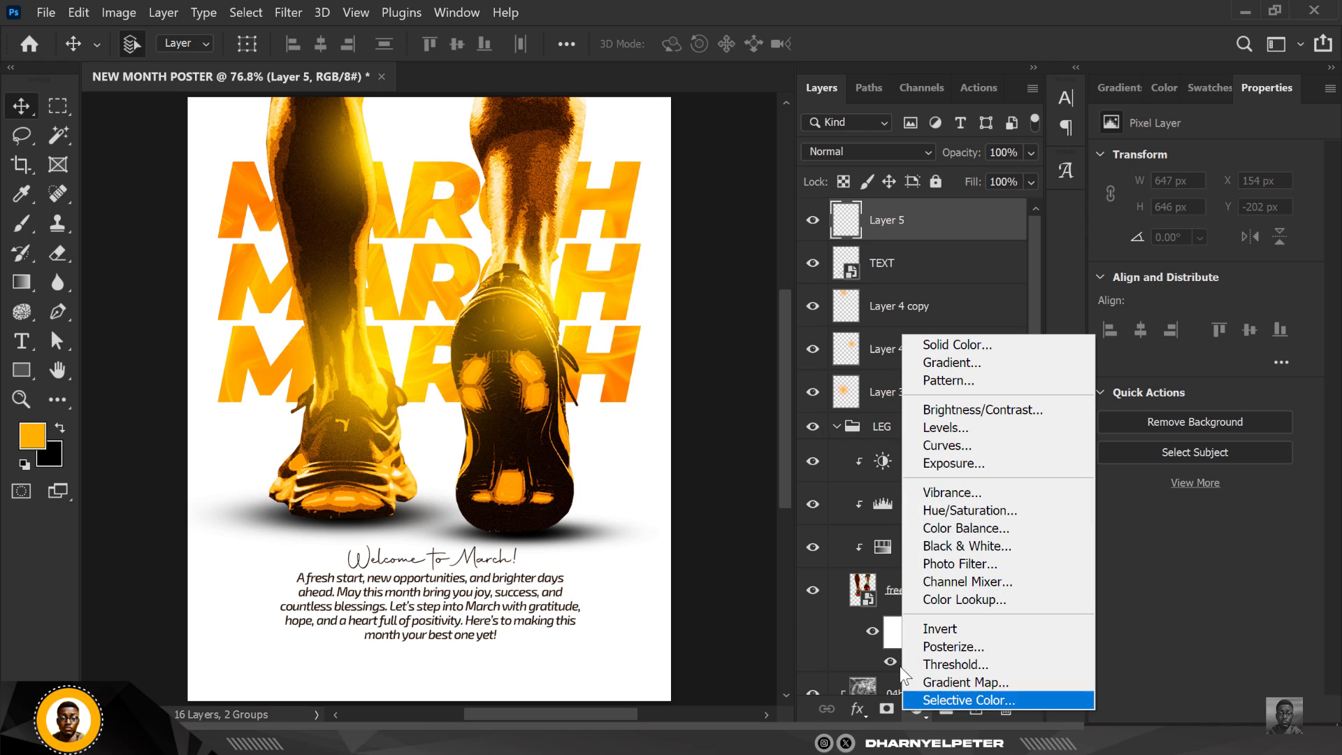
pyautogui.click(940, 346)
pyautogui.press('Return')
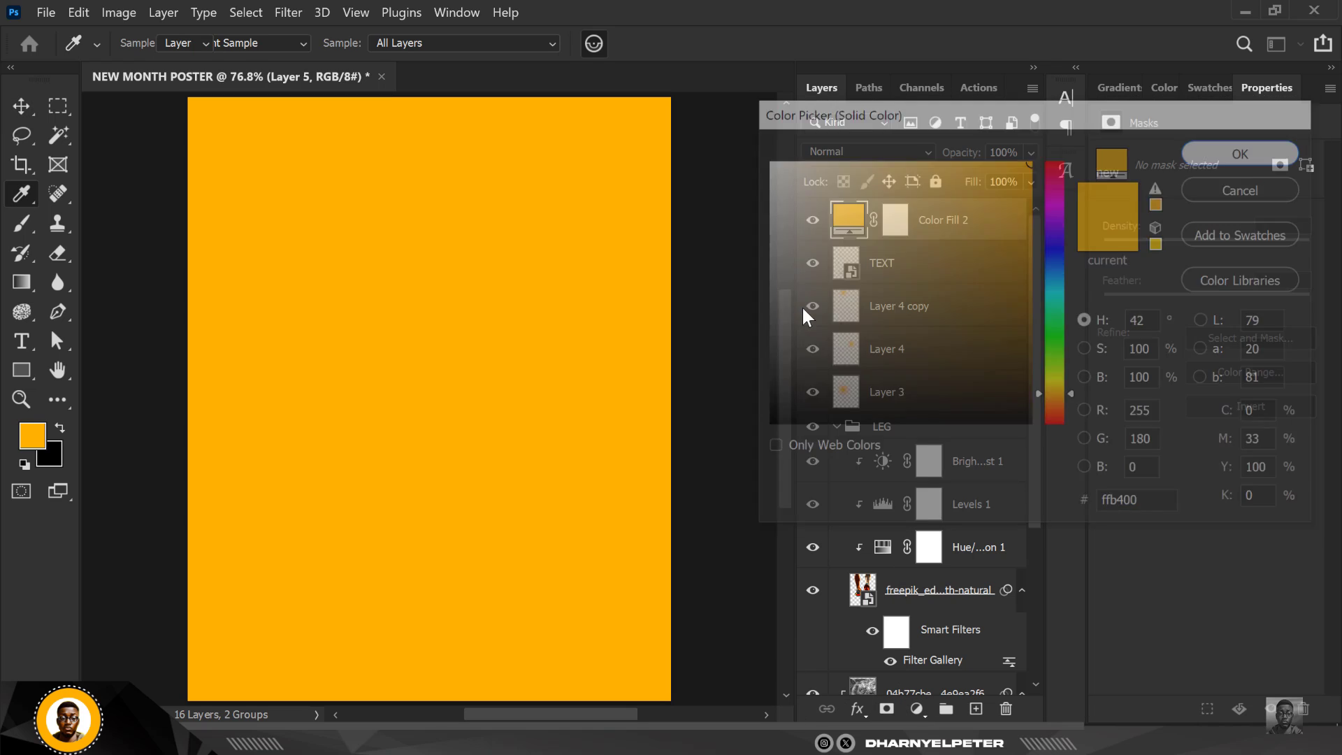
pyautogui.click(895, 222)
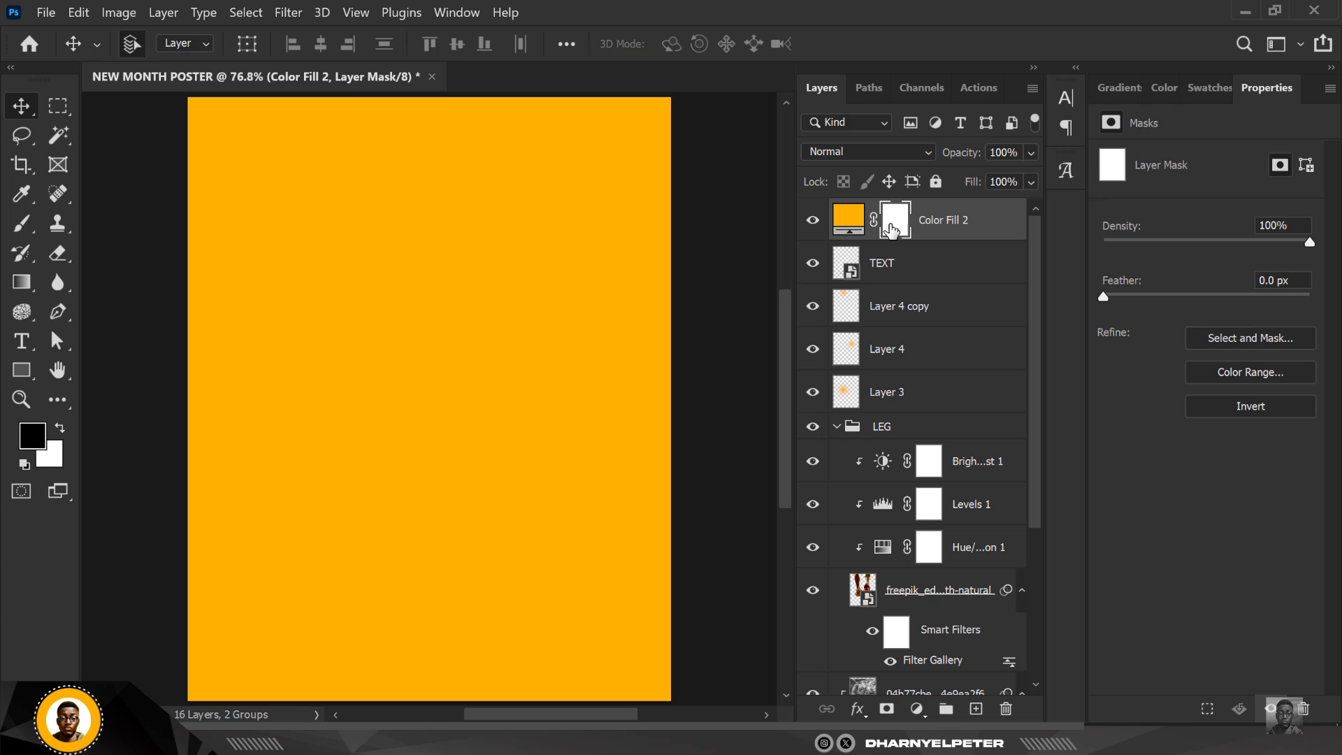
pyautogui.hotkey('ctrl', 'i')
pyautogui.scroll(-2, 545, 245)
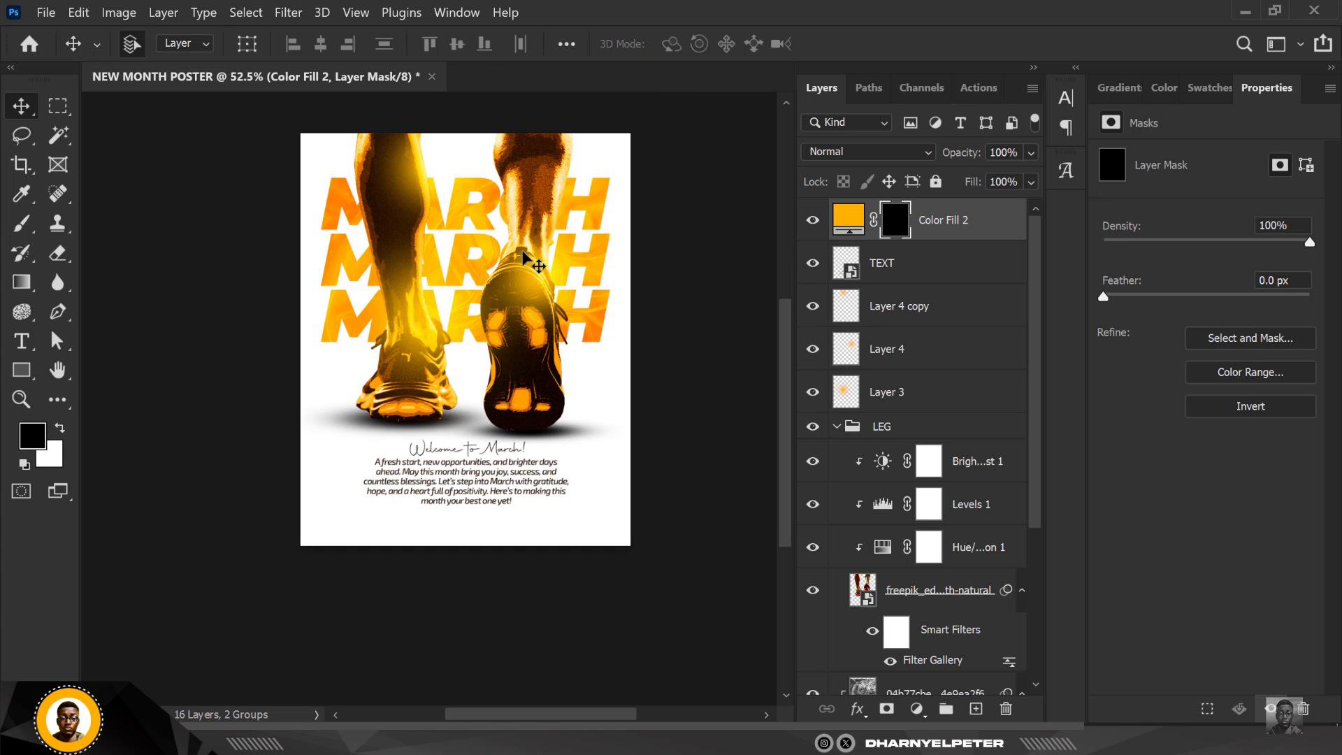
# Paint white along the poster's lower edge on the Color Fill 2 mask with a 700 px soft brush to reveal an orange glow.
pyautogui.scroll(1, 512, 383)
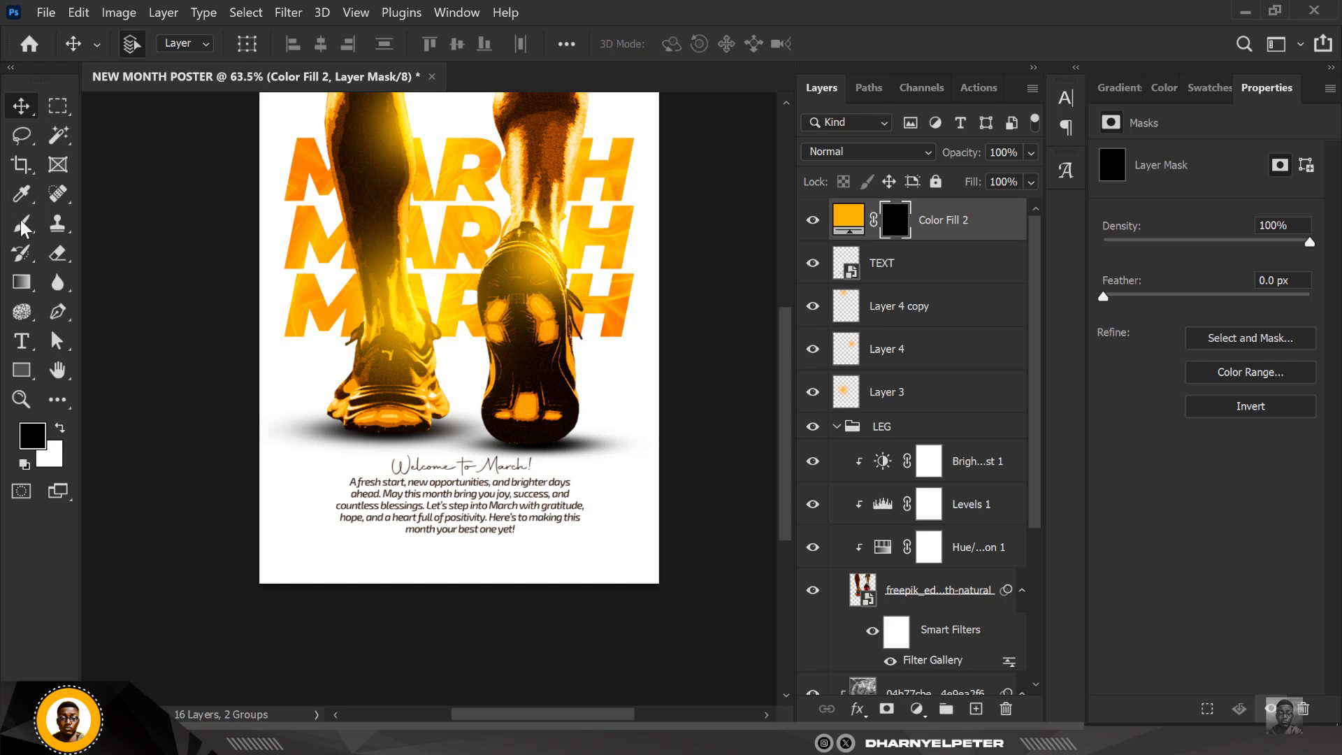
pyautogui.press('b')
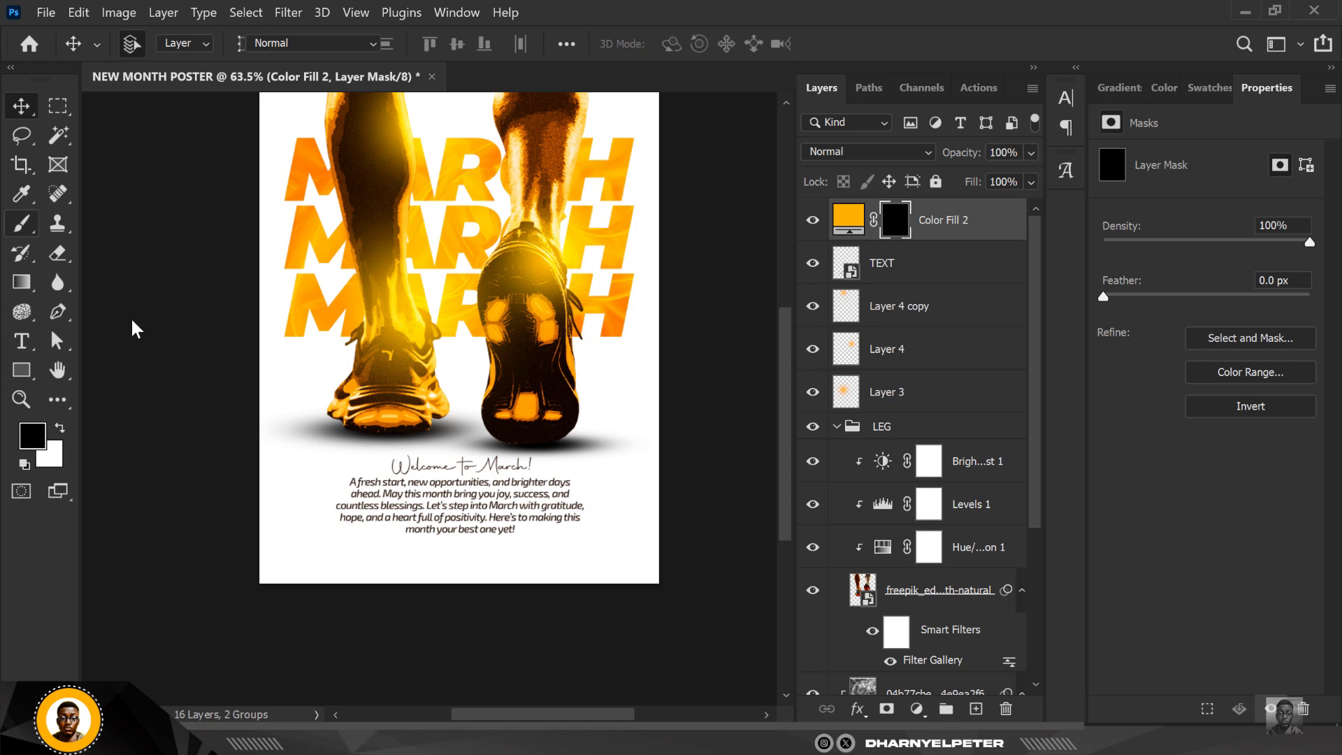
pyautogui.rightClick(21, 224)
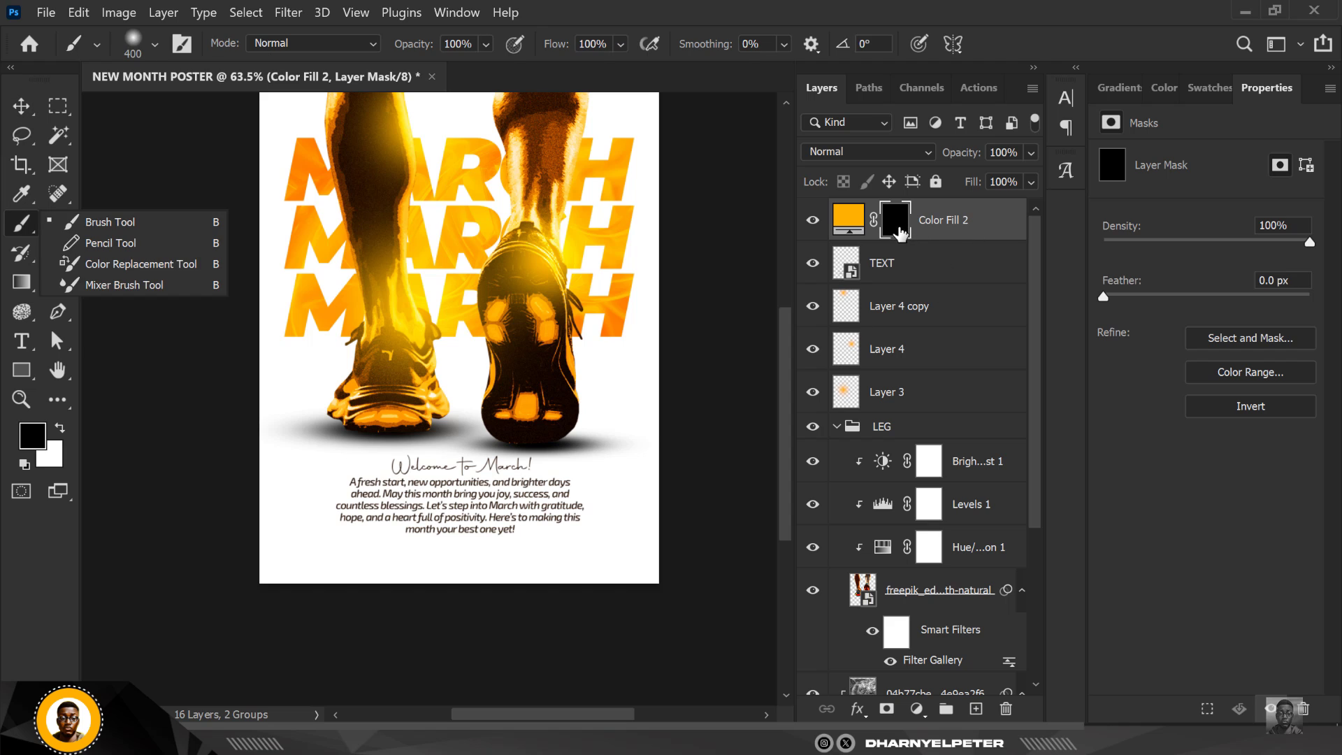
pyautogui.click(124, 222)
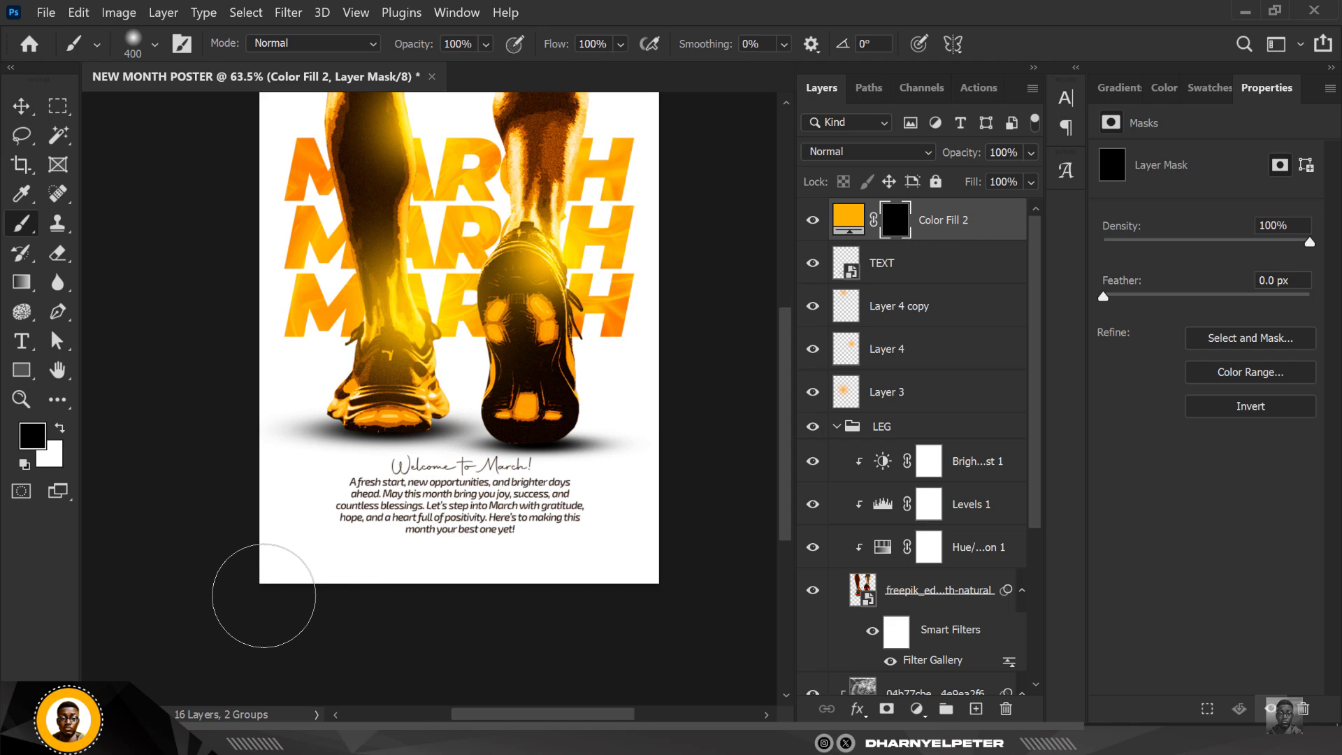
pyautogui.press(']')
pyautogui.press(']')
pyautogui.press(']')
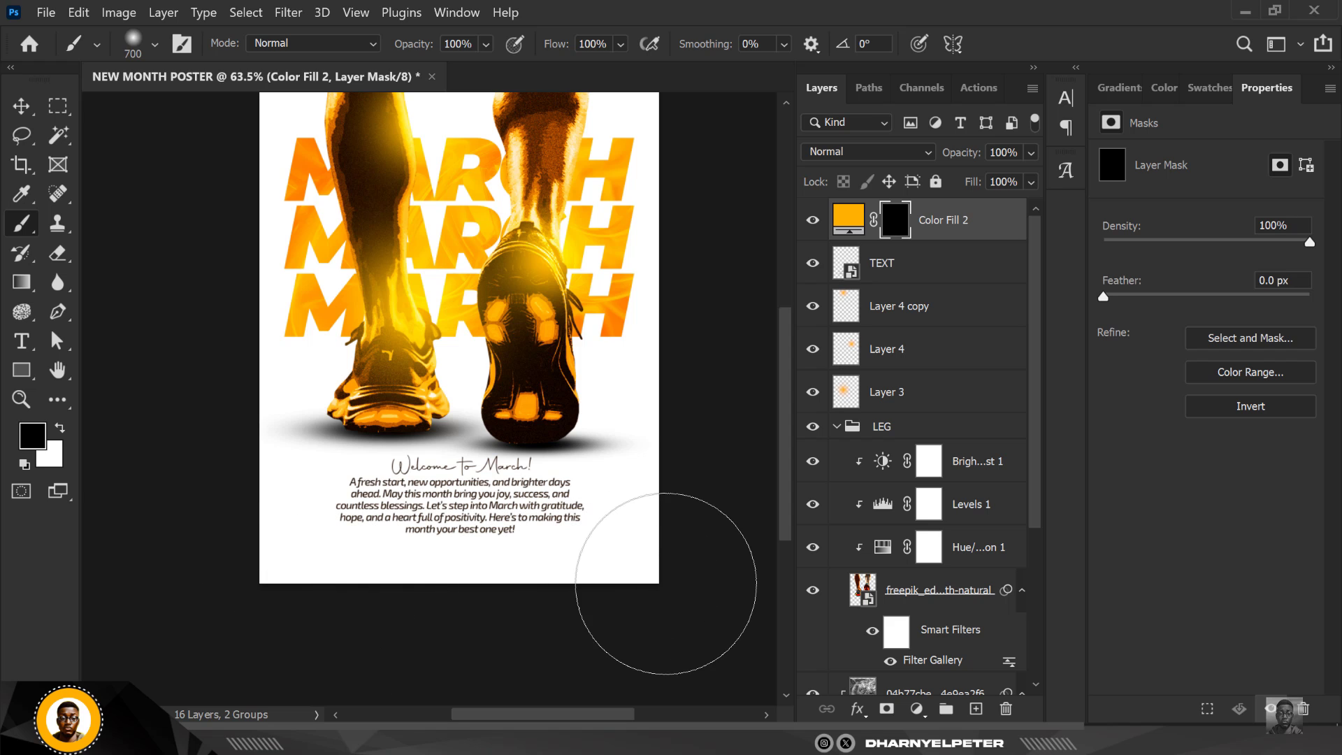
pyautogui.click(60, 427)
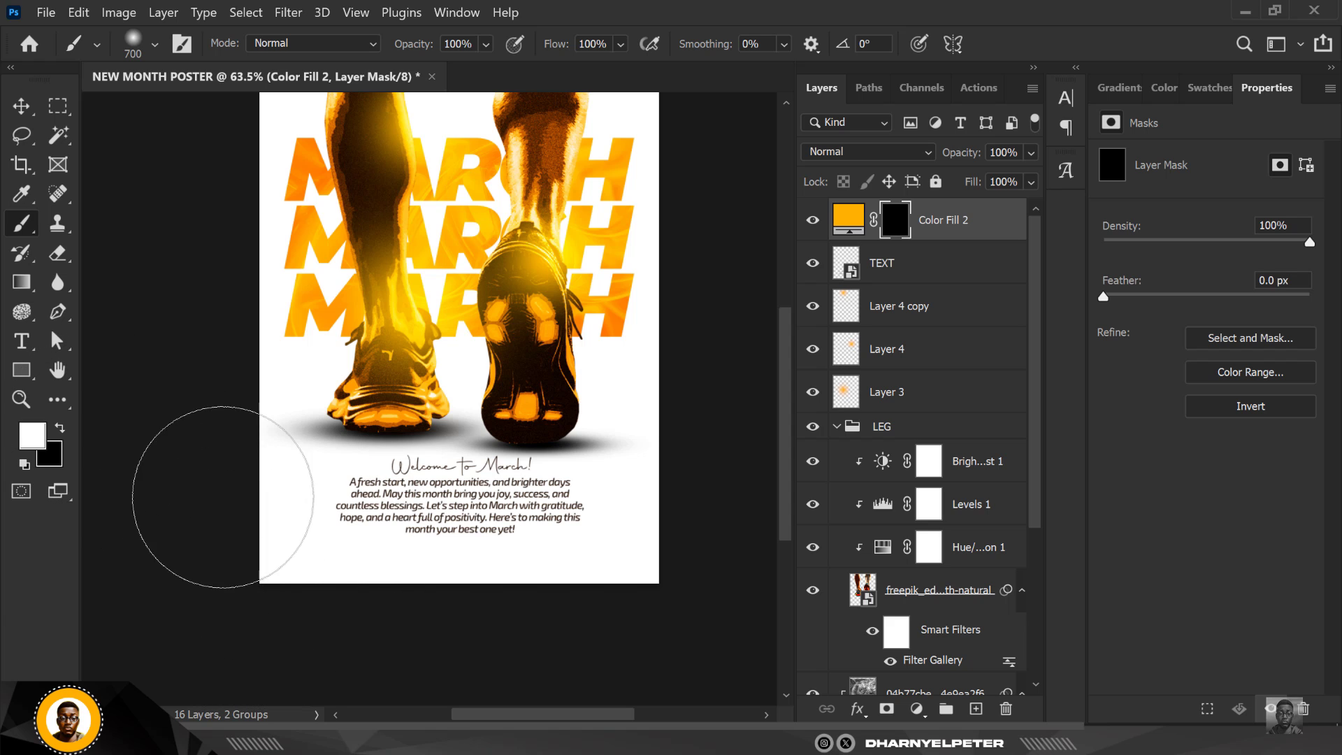
pyautogui.moveTo(224, 638)
pyautogui.mouseDown()
pyautogui.moveTo(392, 661)
pyautogui.moveTo(631, 653)
pyautogui.moveTo(731, 631)
pyautogui.mouseUp()
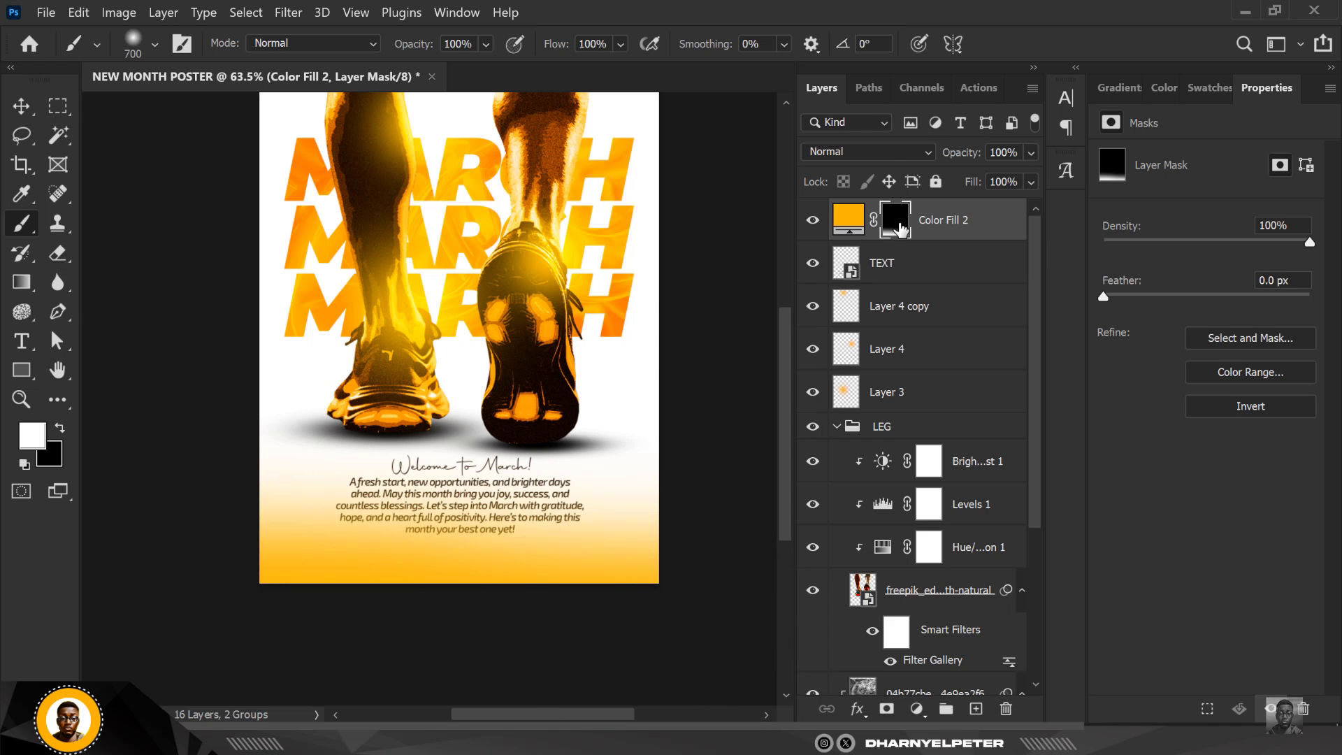
# Paint black on the Color Fill 2 mask over the welcome message to clear the orange glow from the text.
pyautogui.press('x')
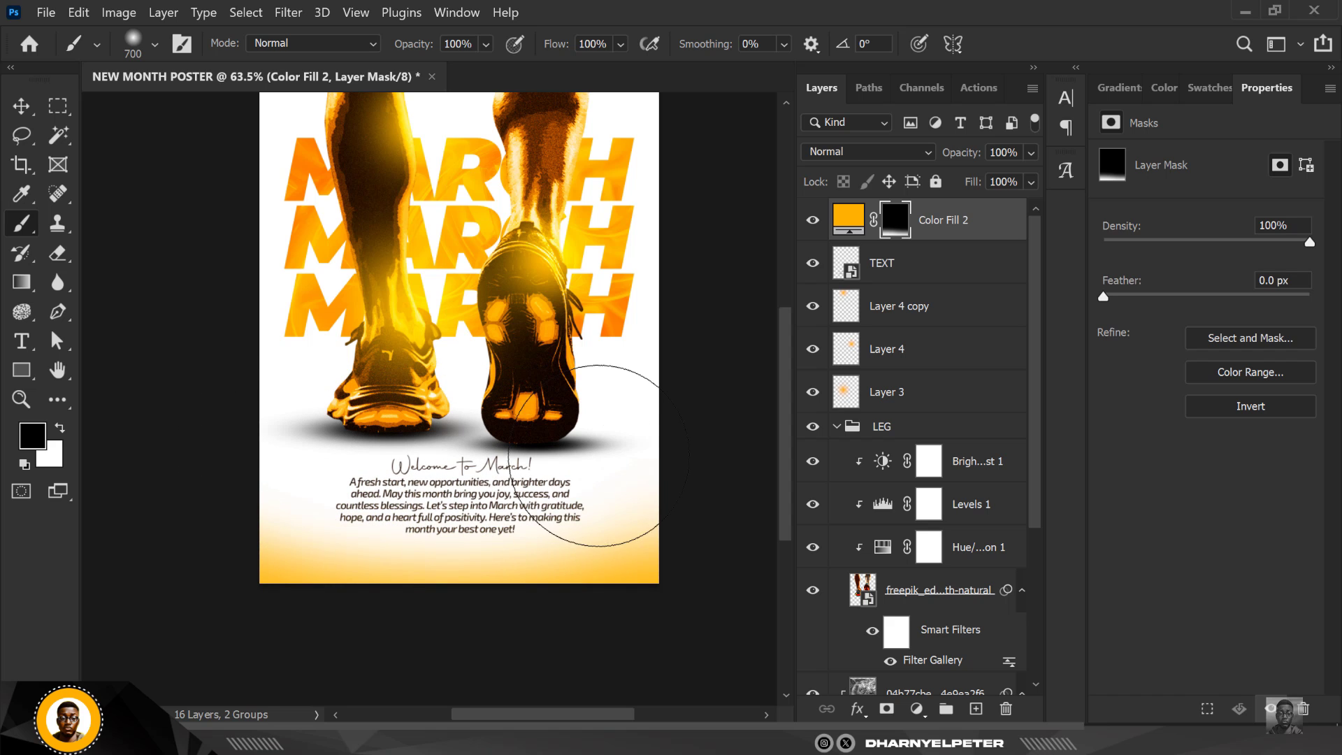
pyautogui.scroll(-2, 335, 567)
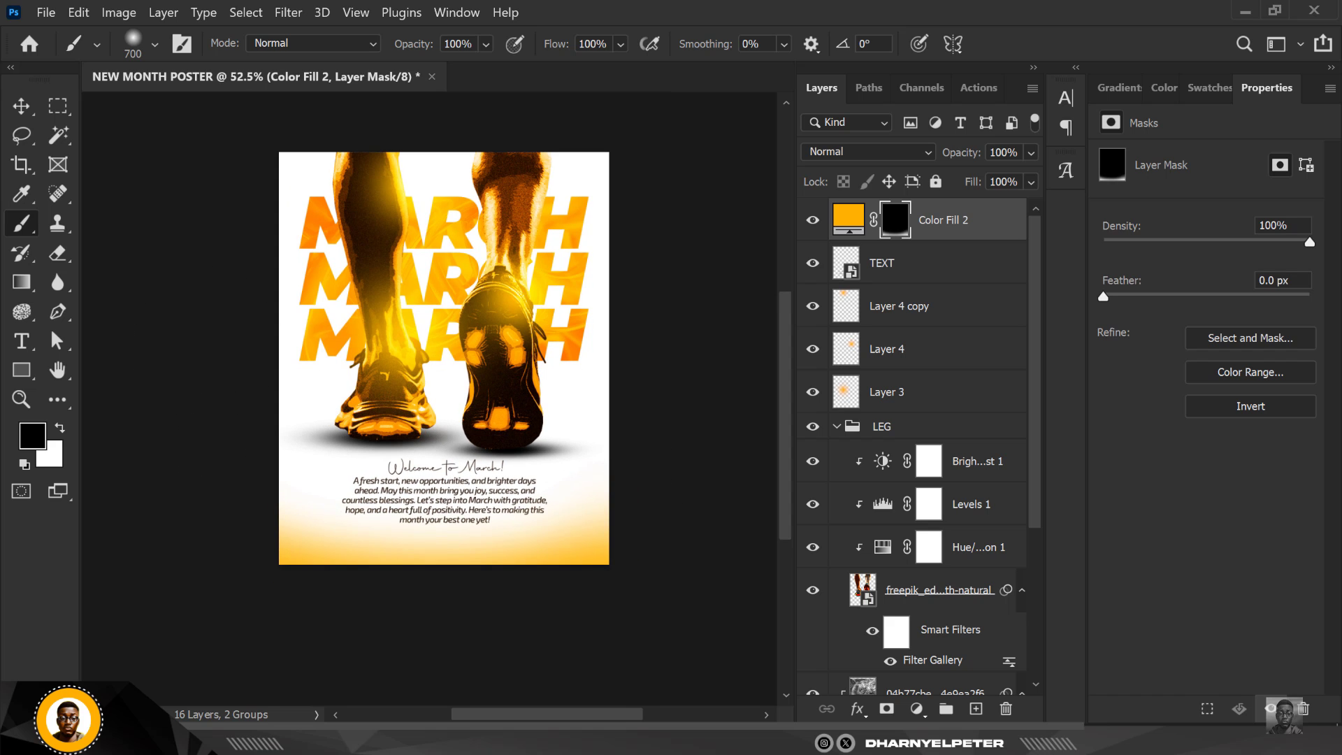
pyautogui.click(22, 107)
# Stamp all visible layers into a new layer above Color Fill 2 and convert it to a smart object.
pyautogui.scroll(1, 426, 297)
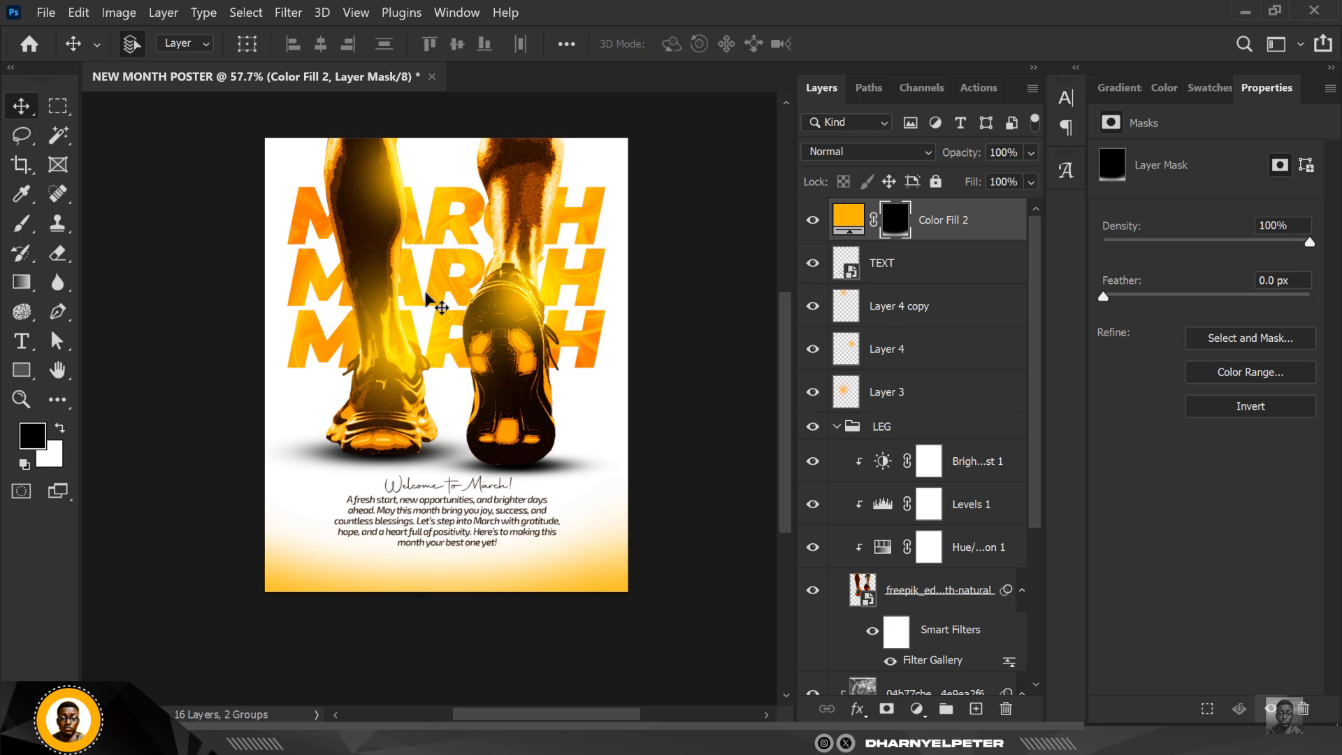
pyautogui.scroll(3, 427, 297)
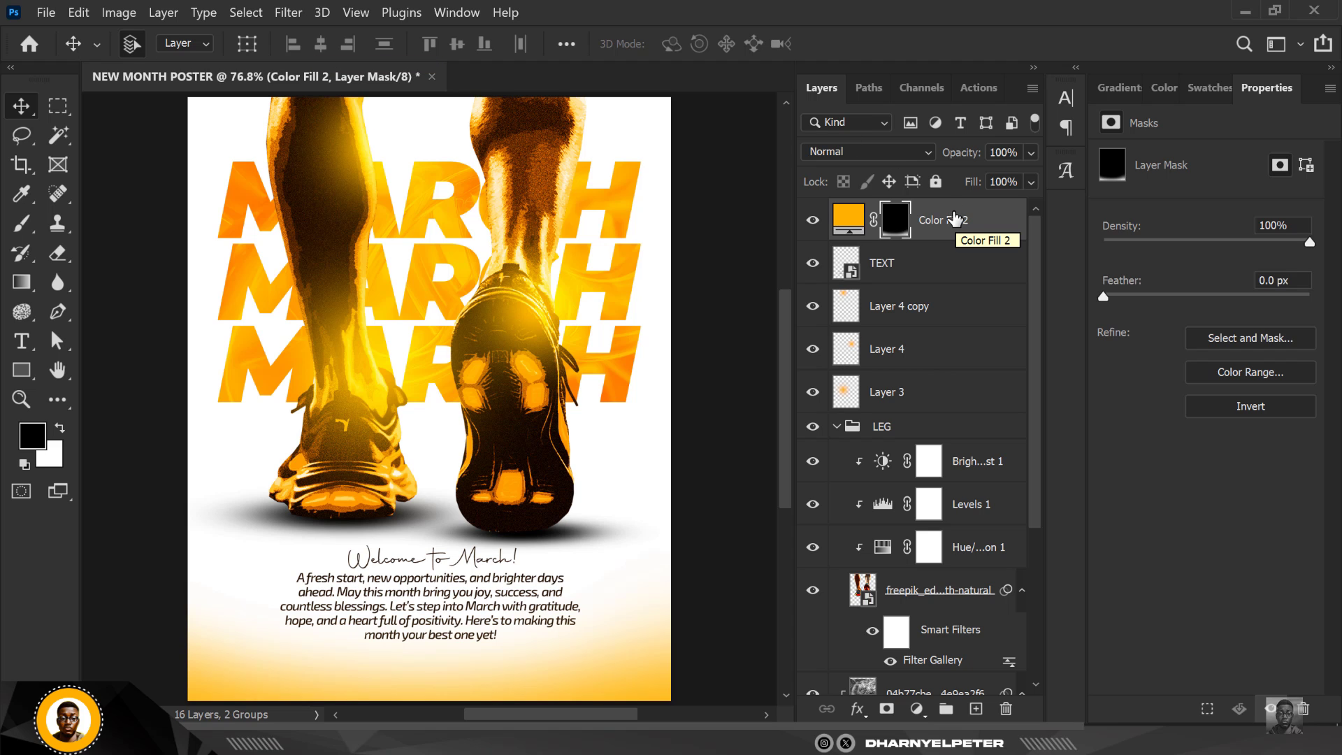
pyautogui.hotkey('ctrl', 'shift', 'alt', 'e')
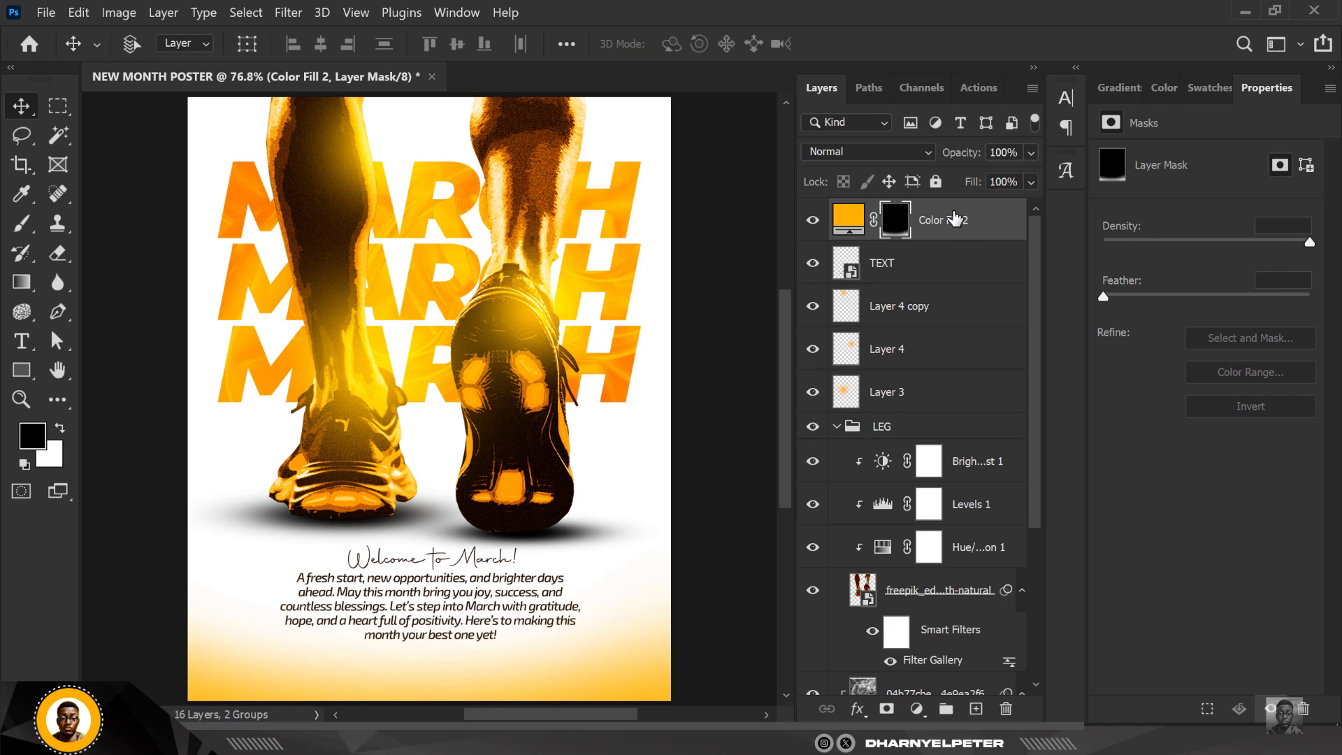
pyautogui.rightClick(954, 223)
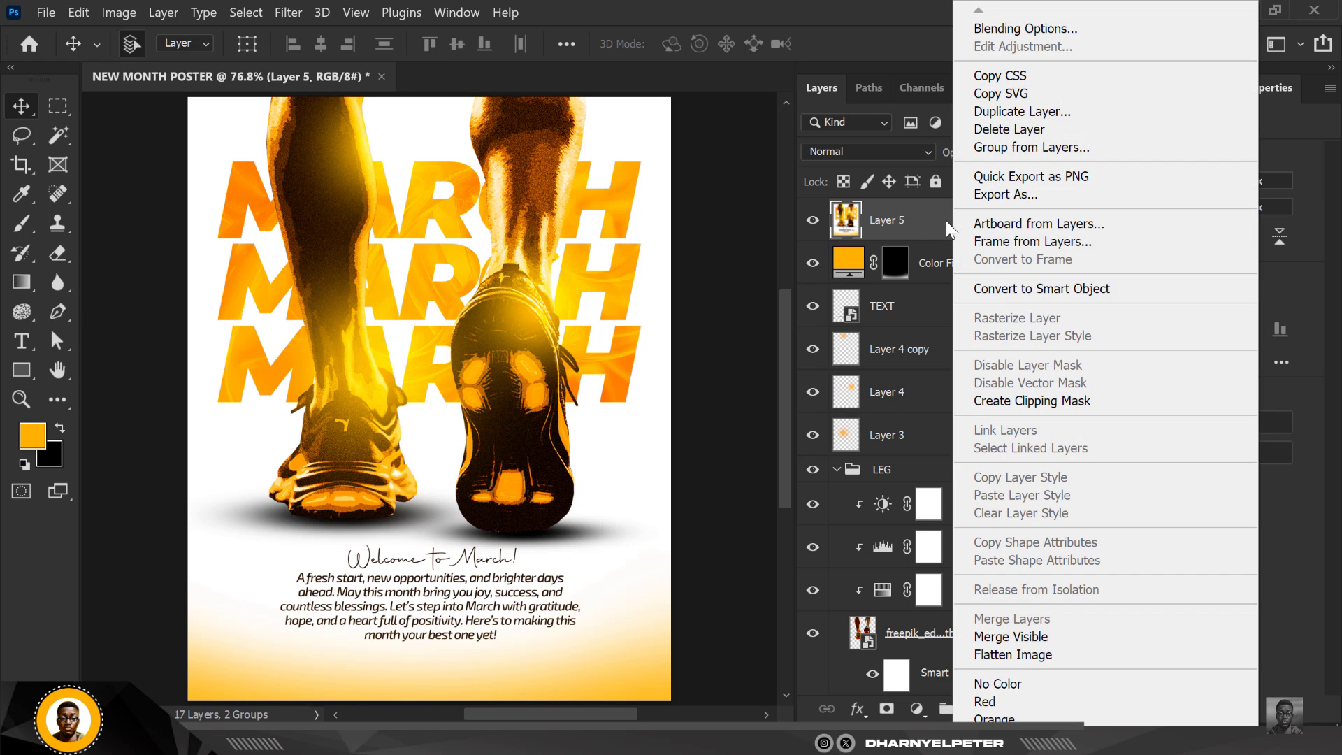
pyautogui.click(1080, 288)
# Apply an Add Noise filter to the merged smart object with Gaussian distribution and Monochromatic enabled, reducing the amount slightly.
pyautogui.click(296, 15)
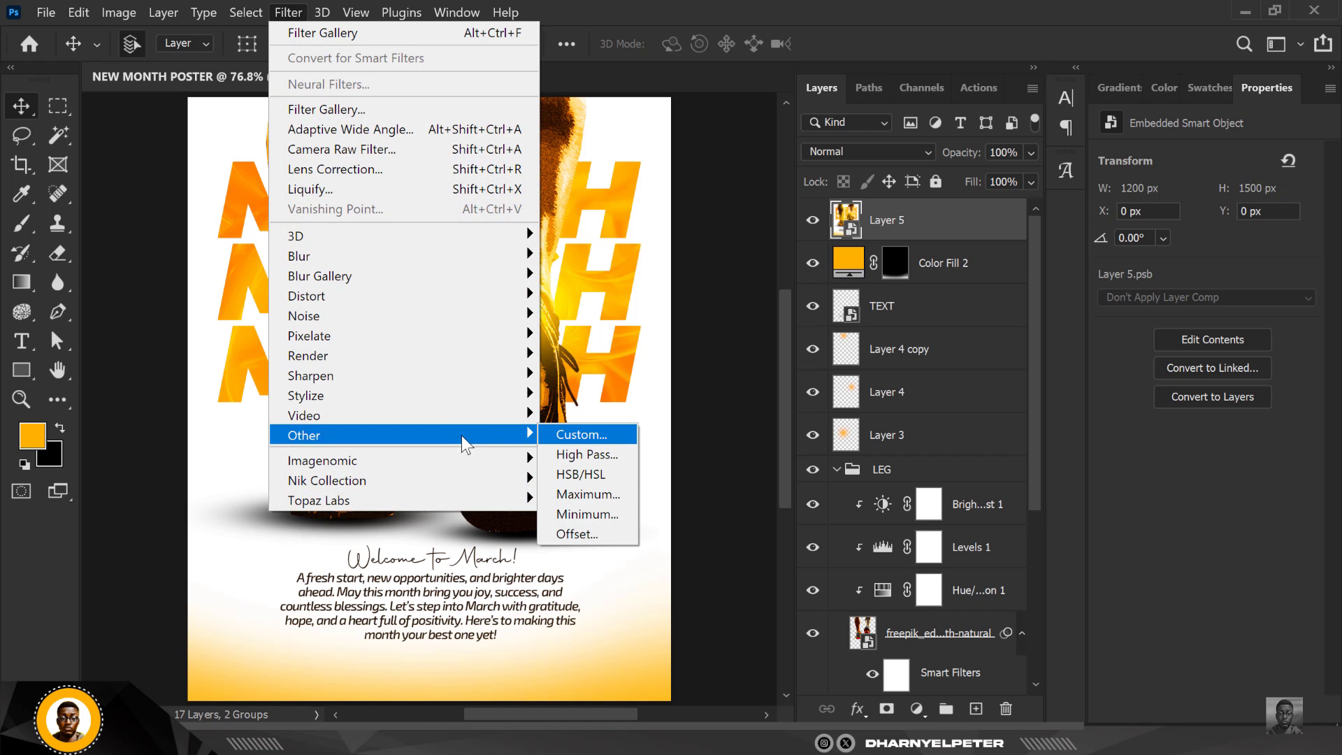
pyautogui.moveTo(392, 315)
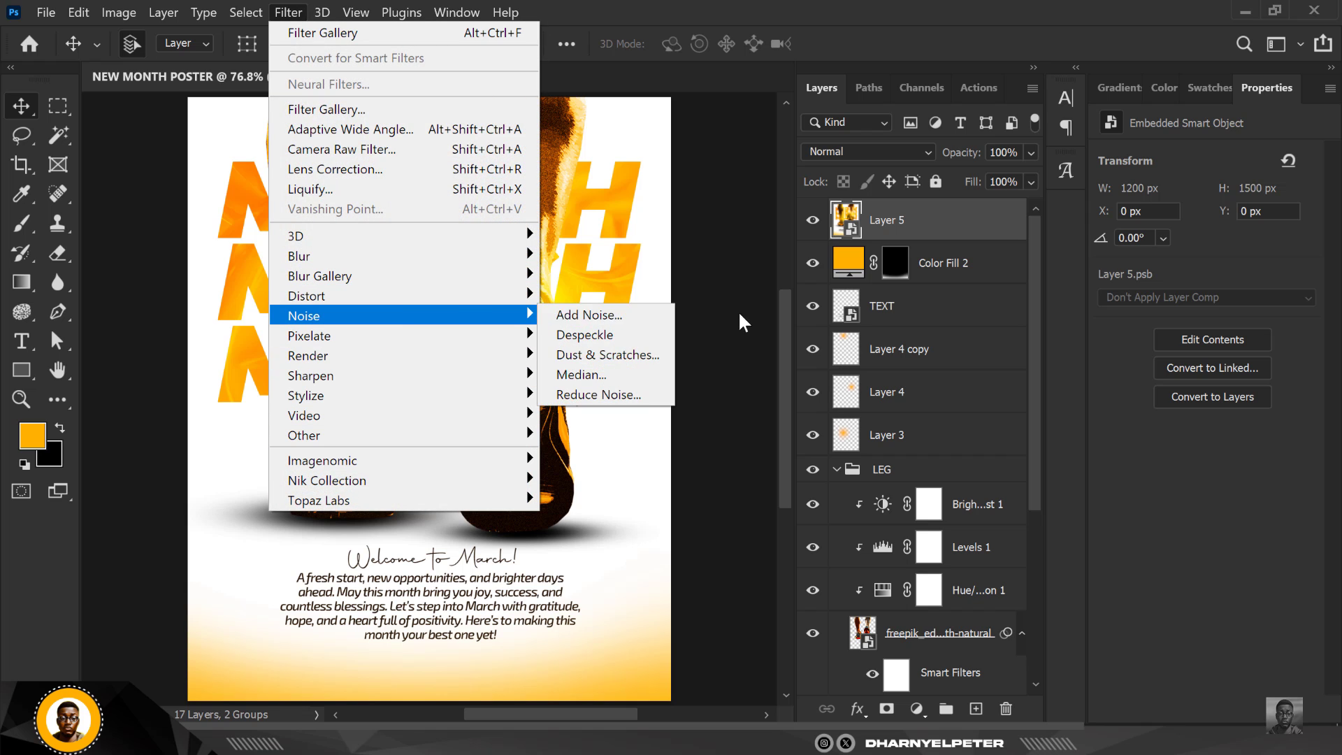
pyautogui.click(608, 313)
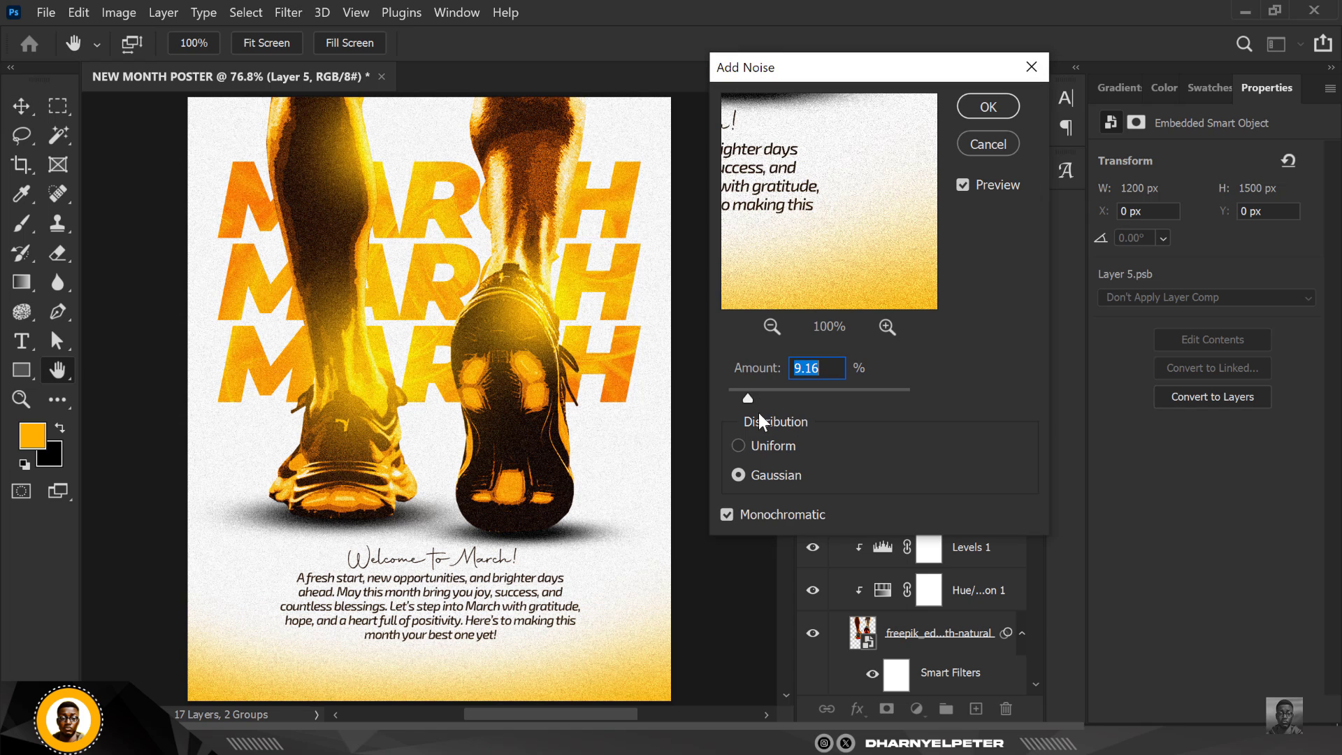
pyautogui.moveTo(740, 393); pyautogui.dragTo(739, 397)
pyautogui.click(988, 106)
pyautogui.scroll(-2, 523, 363)
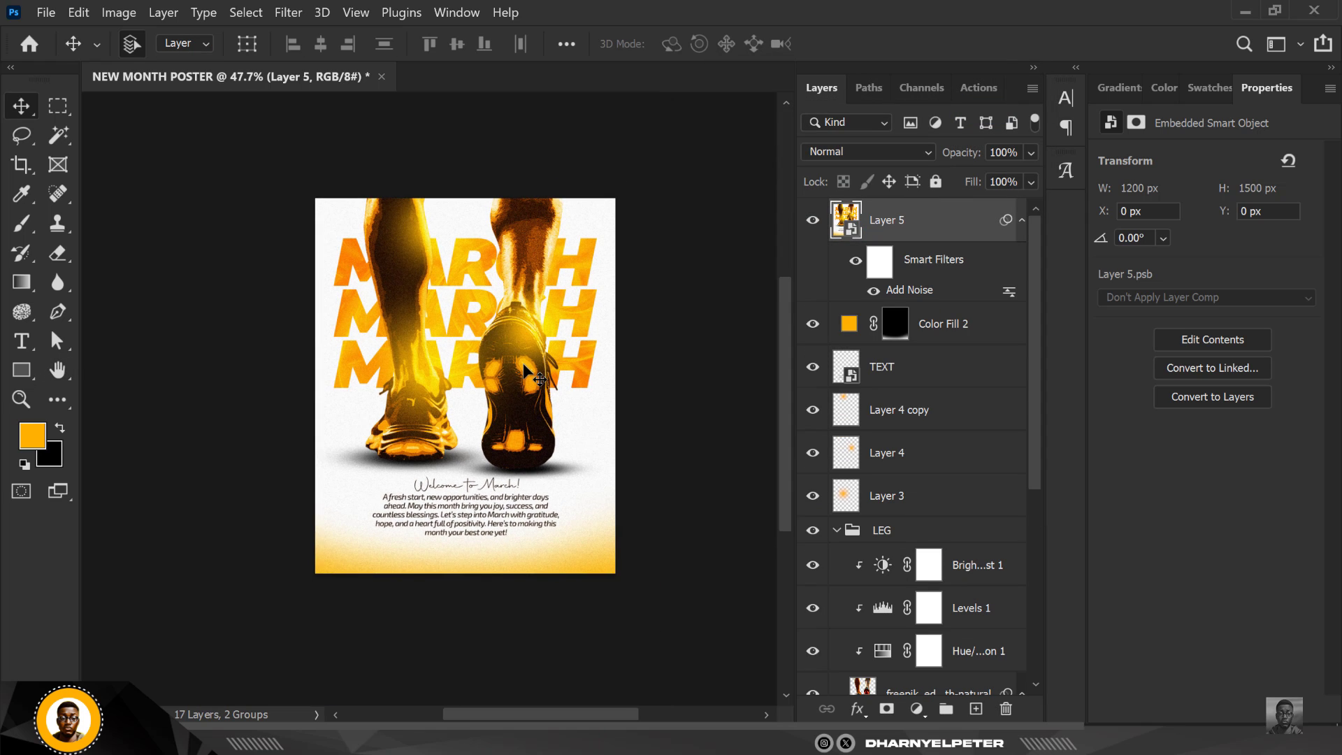
pyautogui.scroll(2, 525, 369)
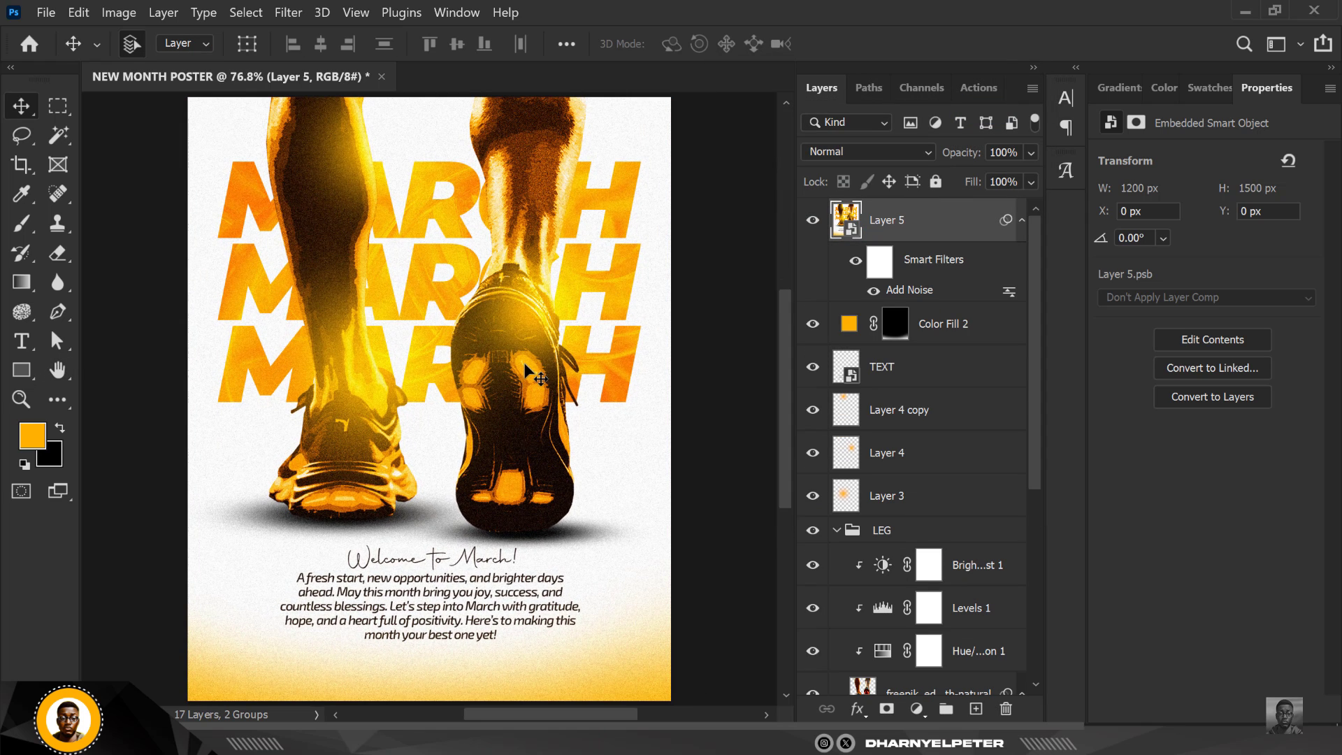